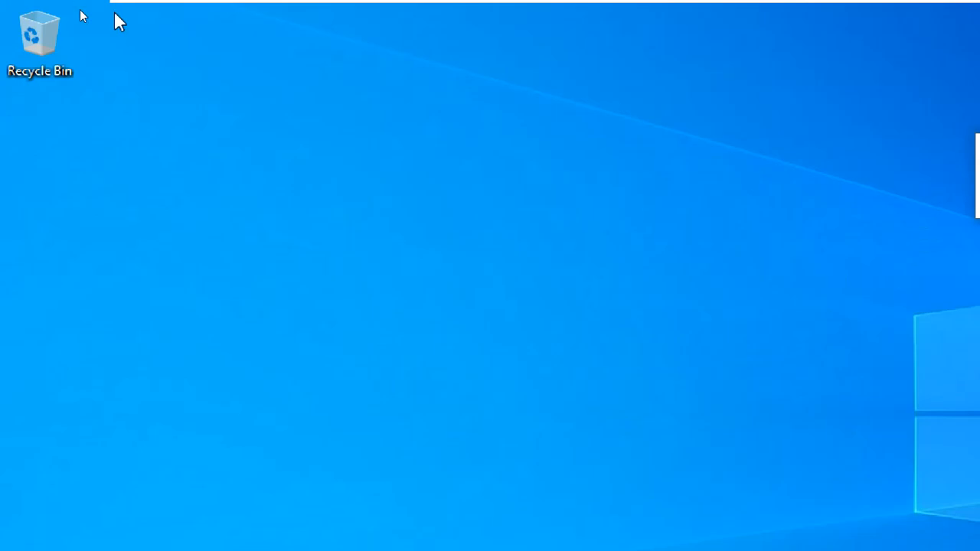
Open the Windows Settings home page from the desktop.
left_click(923, 191)
left_click(809, 208)
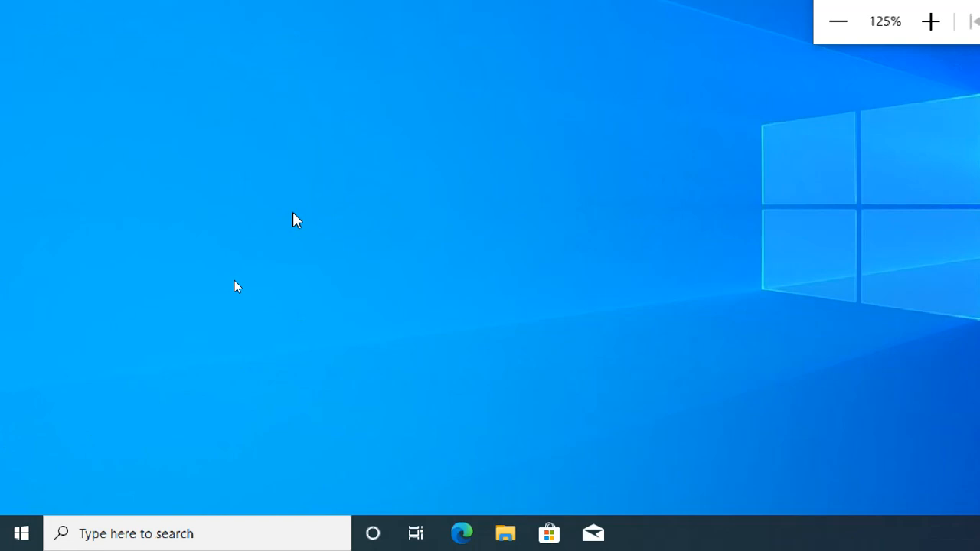
left_click(20, 538)
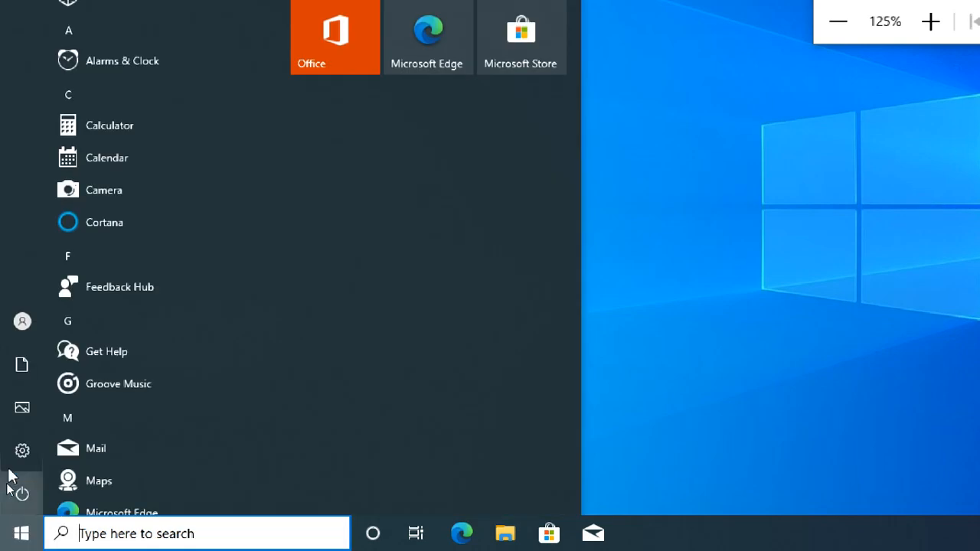
mouse_move(17, 466)
left_click(54, 451)
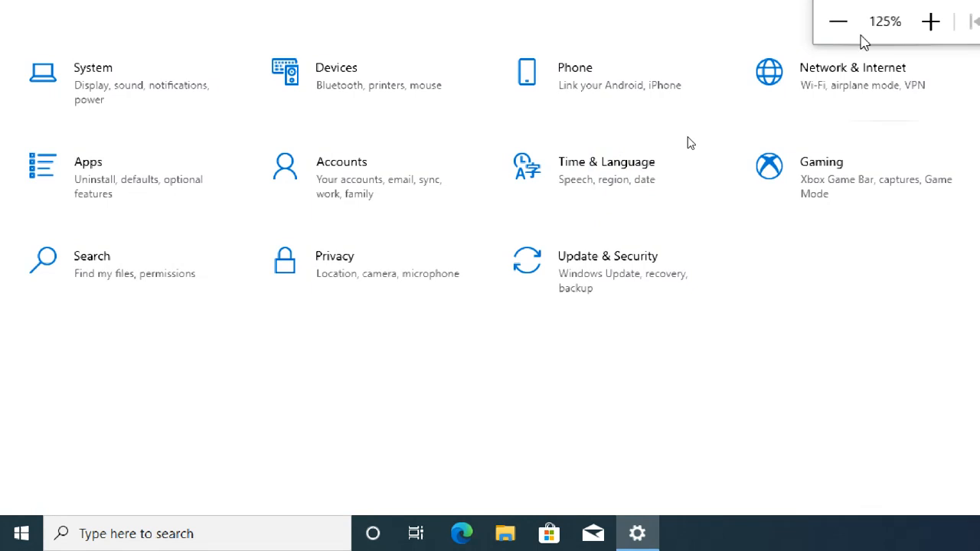
Move the Magnifier window clear of the settings categories and open the Accounts settings.
left_click(837, 21)
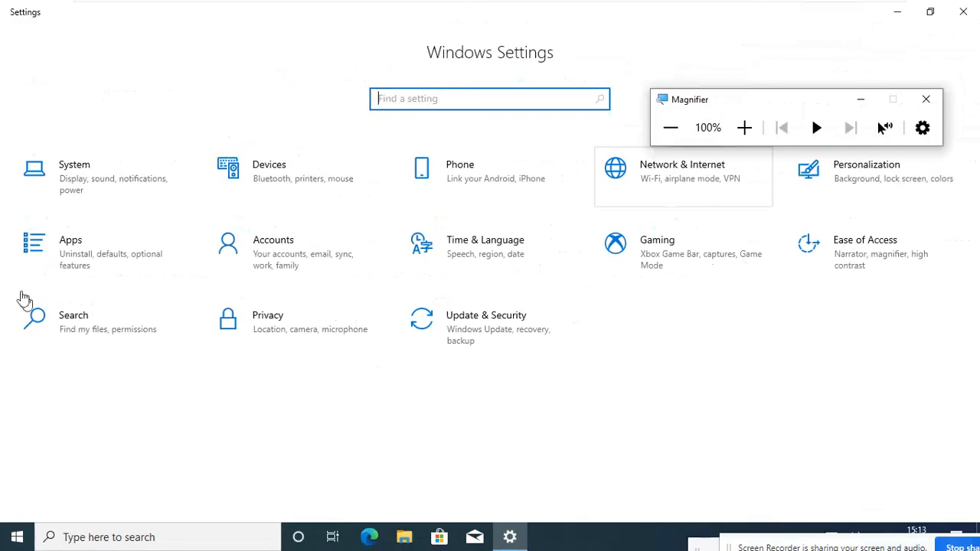
left_click_drag(709, 101, 716, 55)
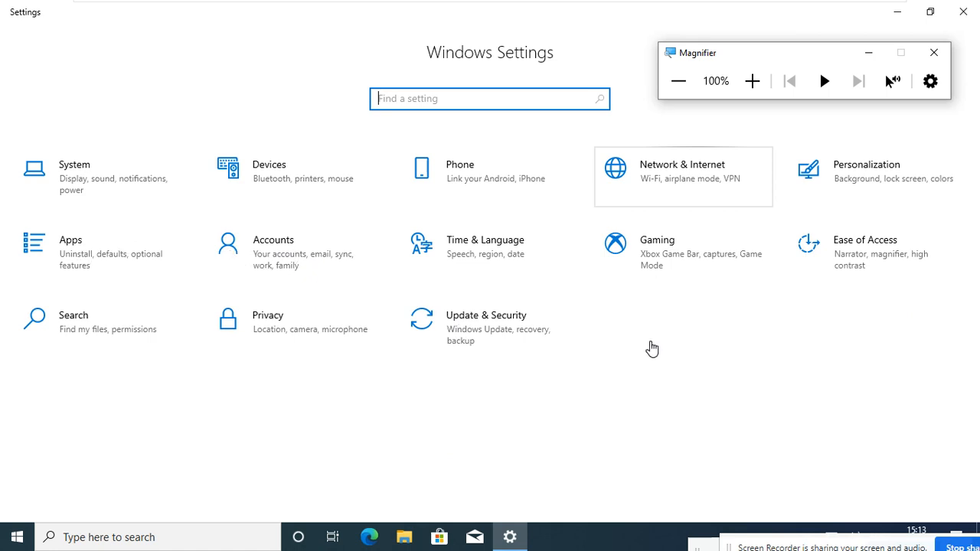
left_click(750, 83)
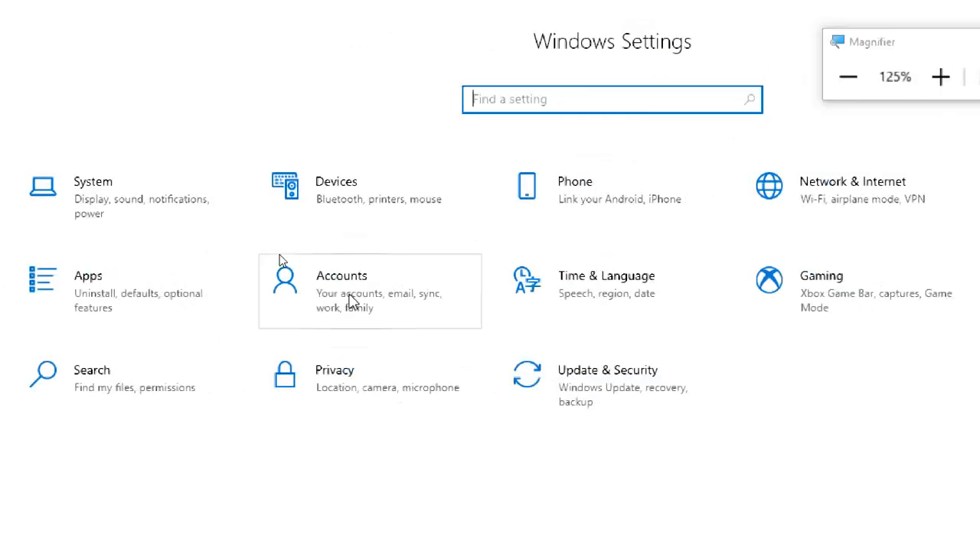
left_click(349, 301)
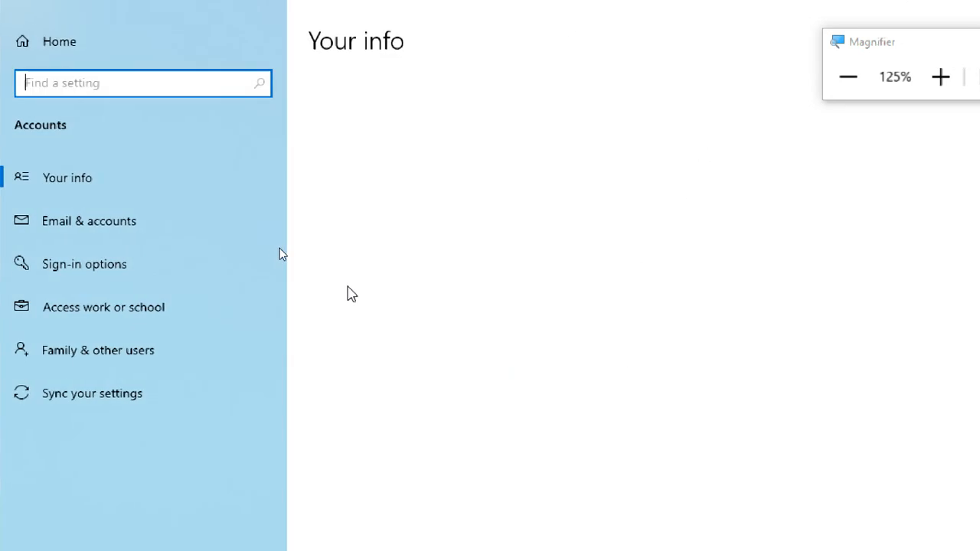
Examine the account name and type, the Microsoft account sign-in link and the picture options under Your info.
left_click(848, 78)
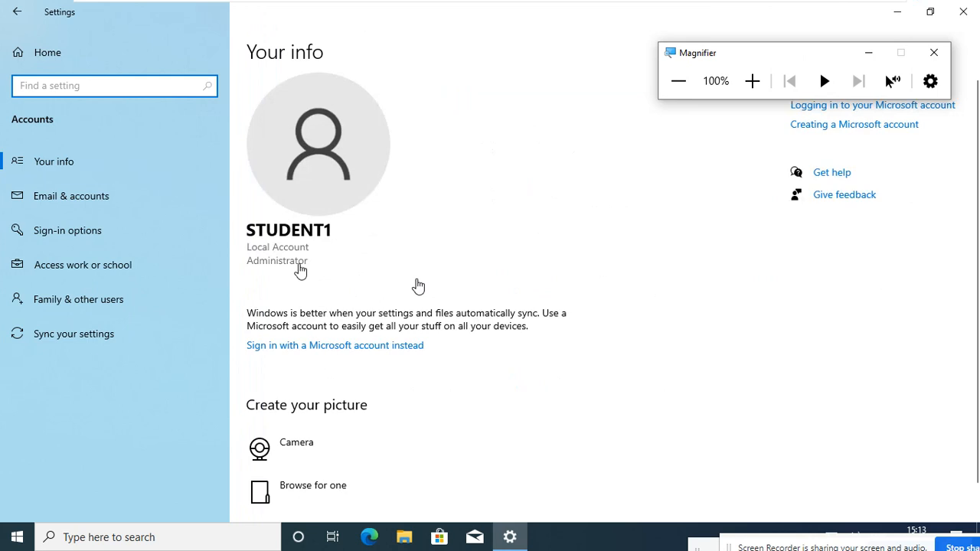
left_click(752, 81)
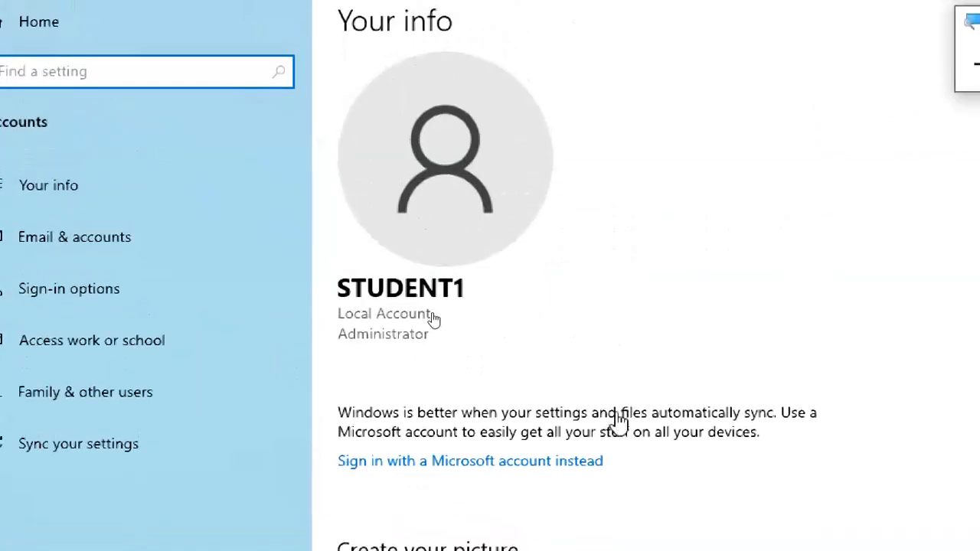
left_click(919, 67)
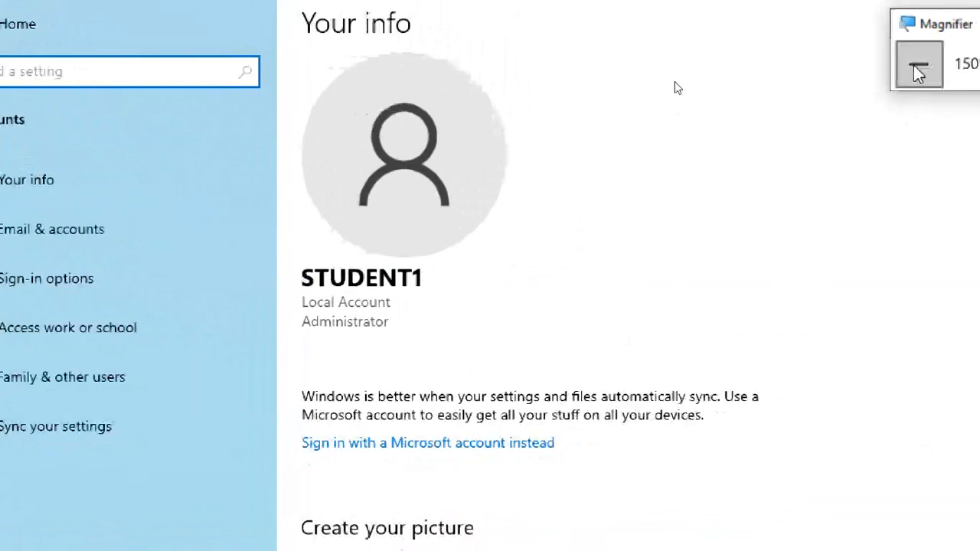
left_click(919, 68)
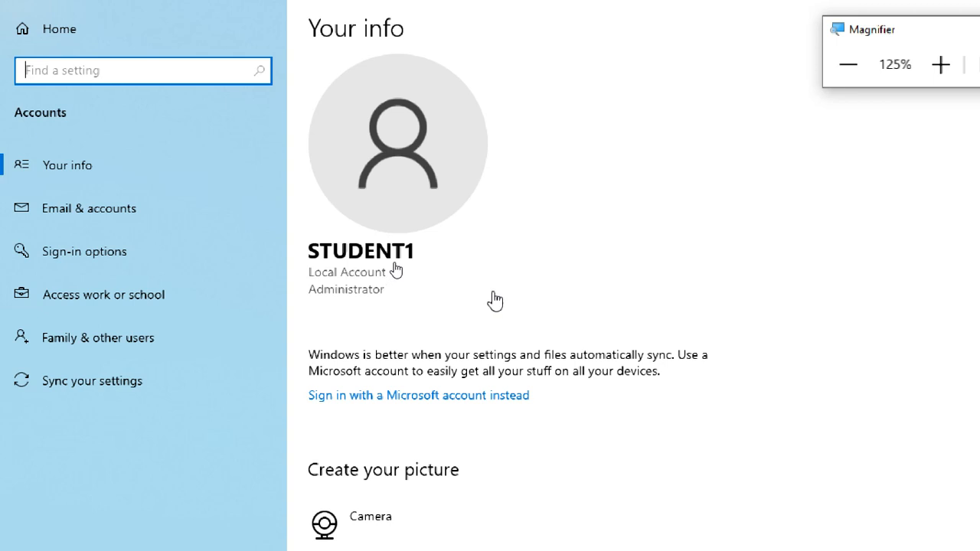
left_click(495, 307)
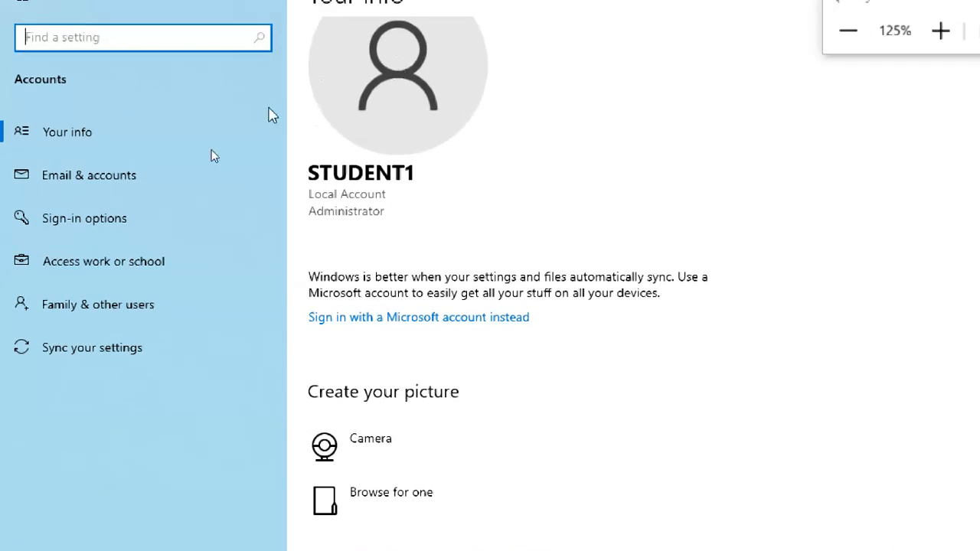
scroll(405, 91, "up", 1)
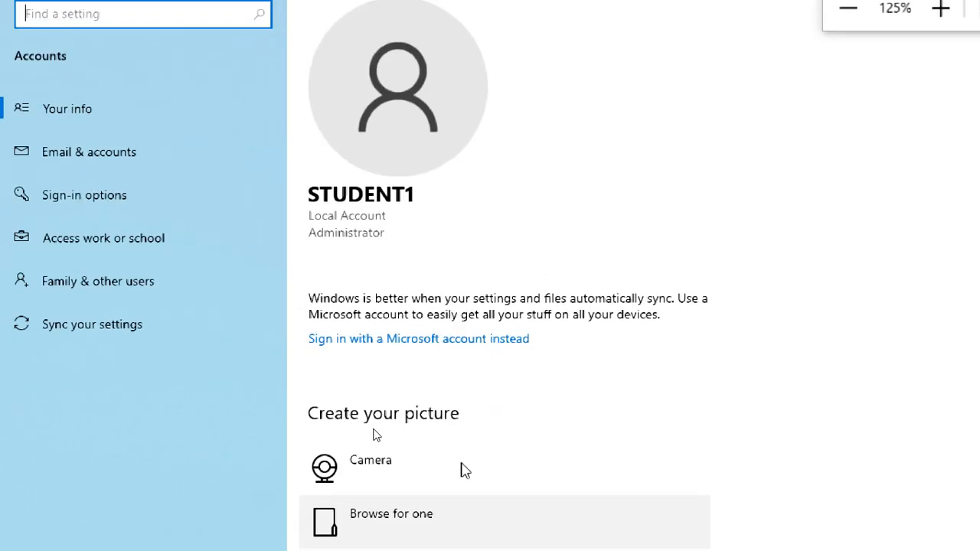
scroll(448, 288, "down", 1)
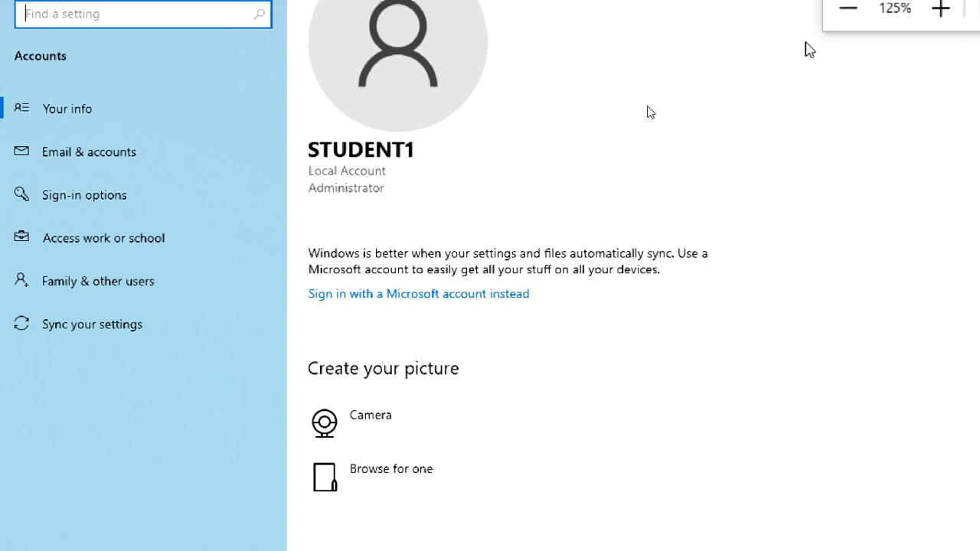
left_click(837, 21)
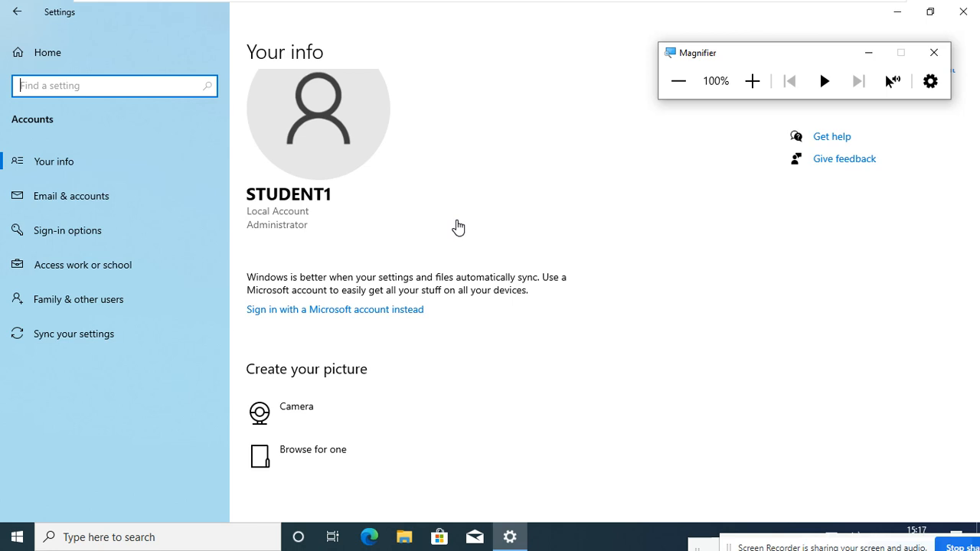
left_click(499, 283)
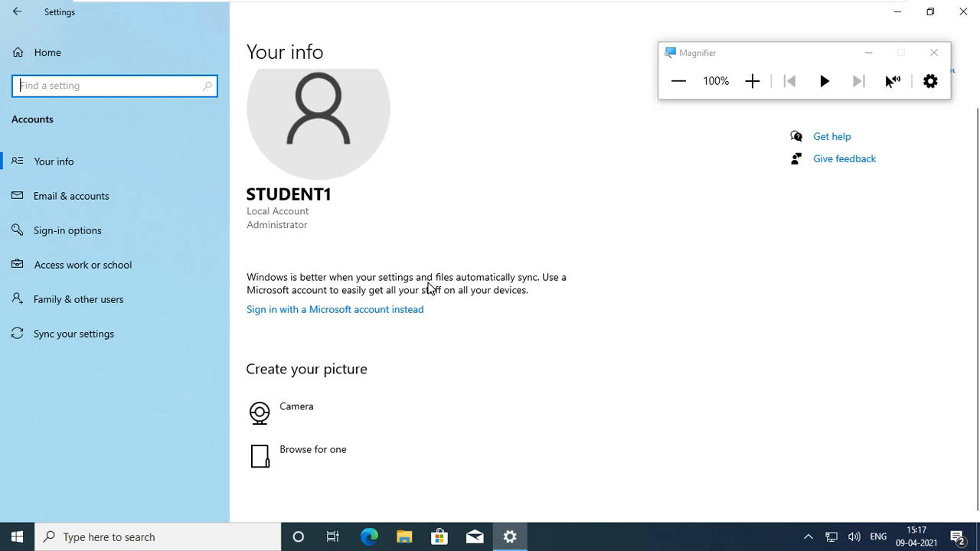
left_click(743, 90)
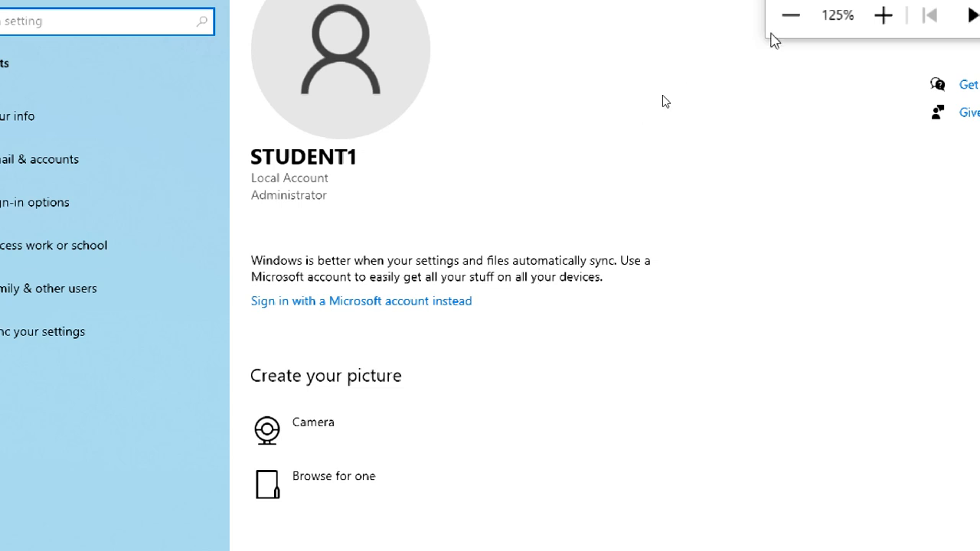
left_click(790, 16)
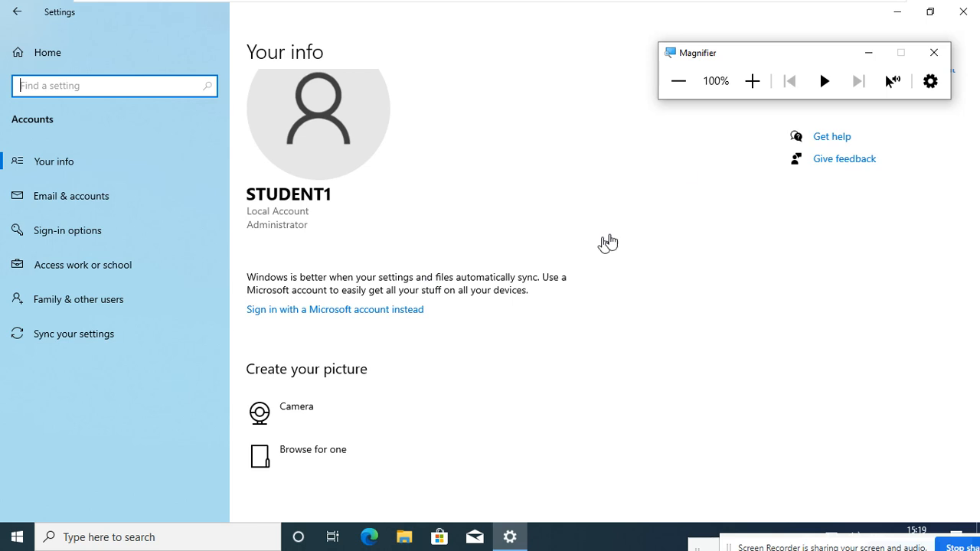
Open the Sign-in options page of the Accounts settings at 125% magnification.
left_click(752, 81)
left_click(751, 84)
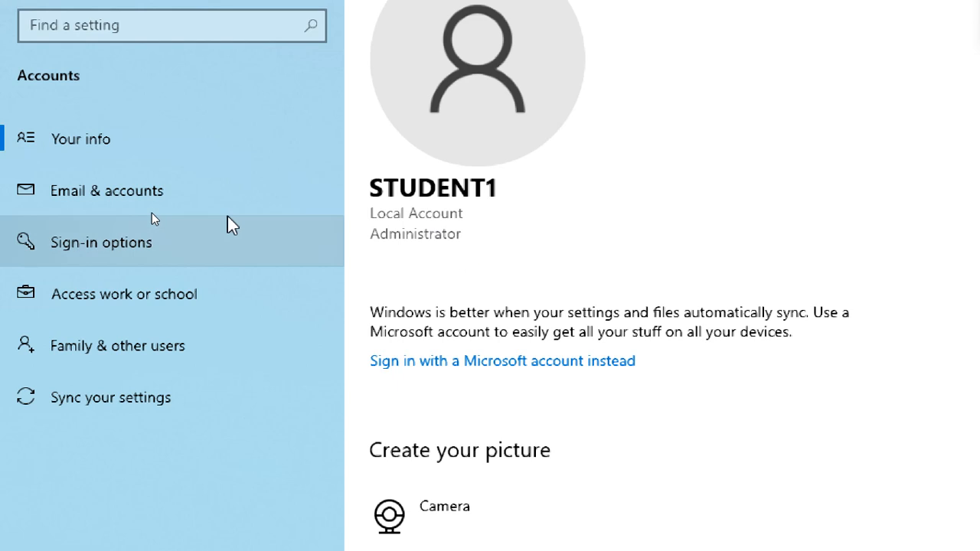
left_click(188, 188)
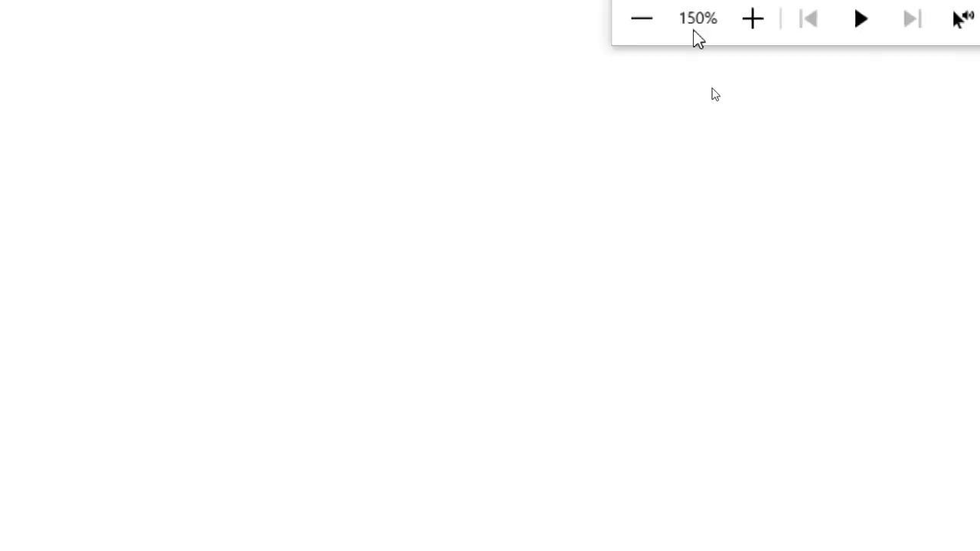
left_click(673, 19)
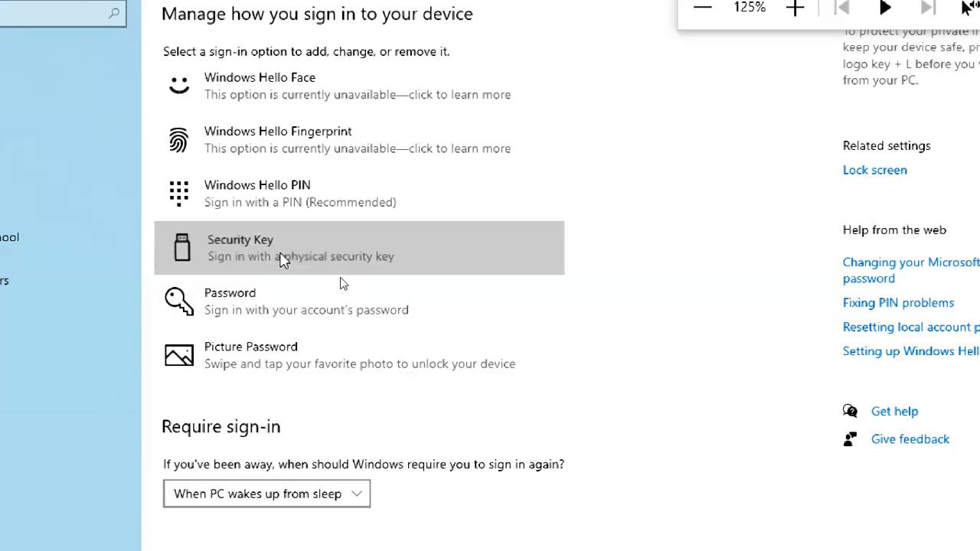
Expand and review the Security Key, Password, Windows Hello PIN, Picture Password, Windows Hello Fingerprint and Windows Hello Face sign-in methods.
left_click(283, 260)
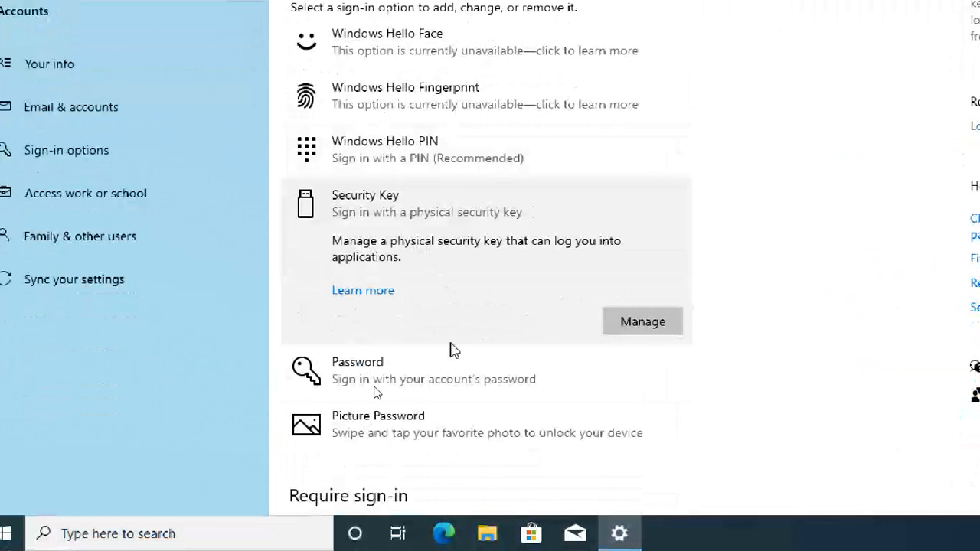
left_click(449, 373)
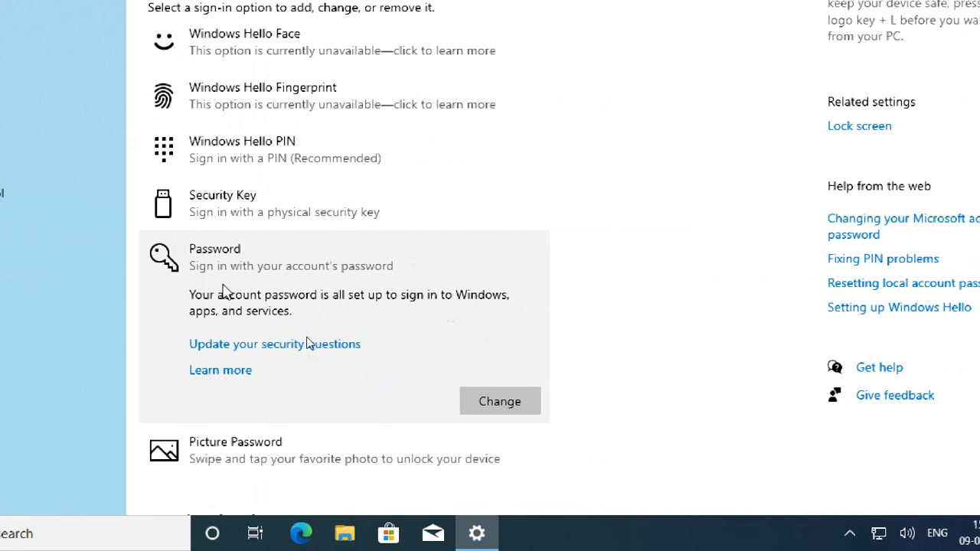
left_click(241, 159)
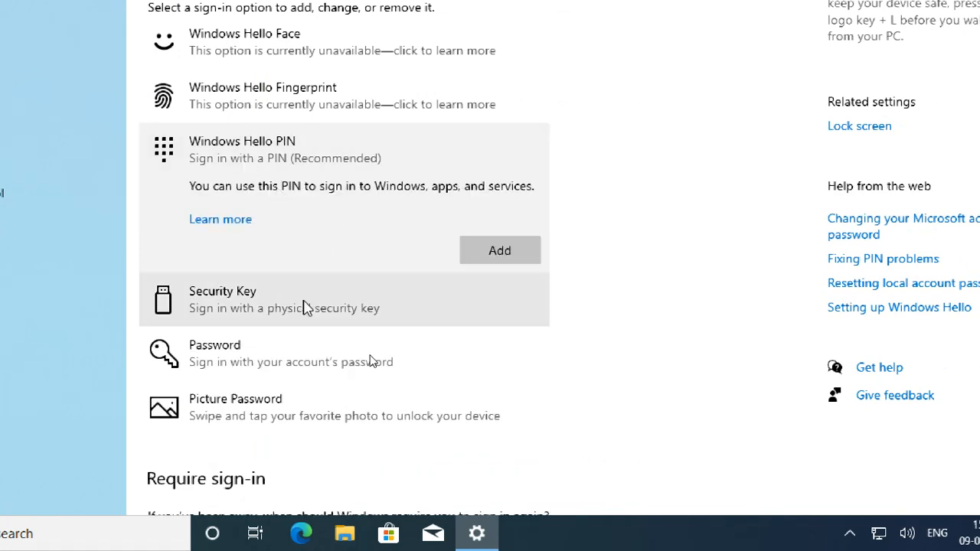
left_click(273, 345)
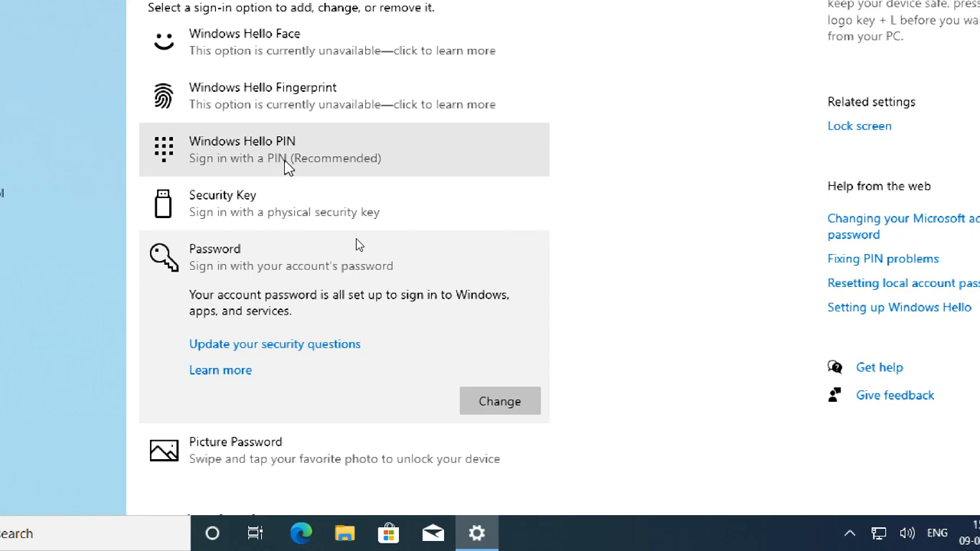
left_click(287, 166)
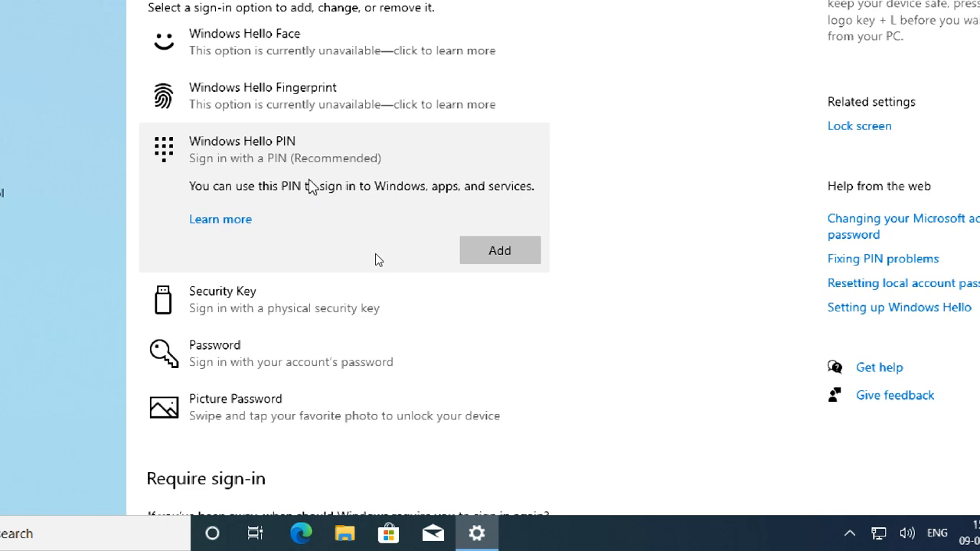
left_click(346, 428)
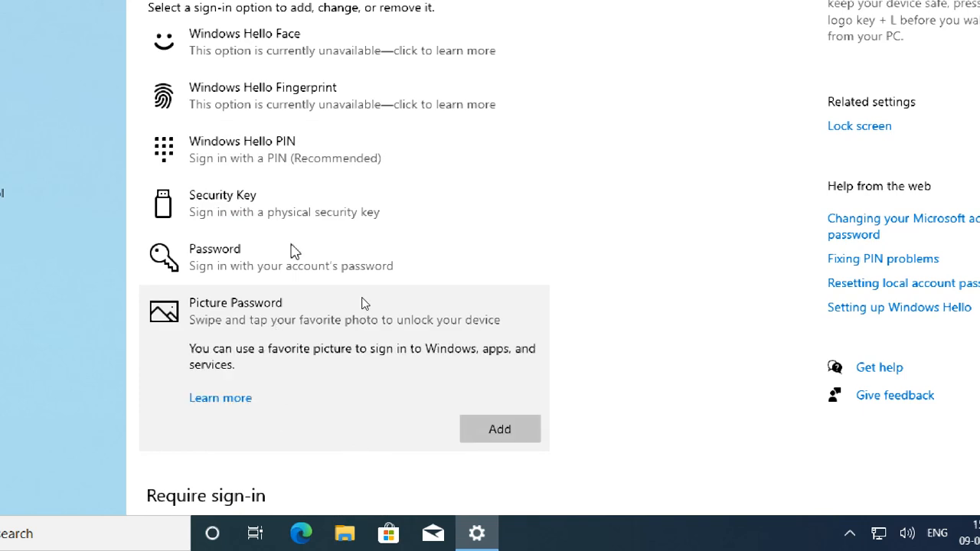
left_click(306, 104)
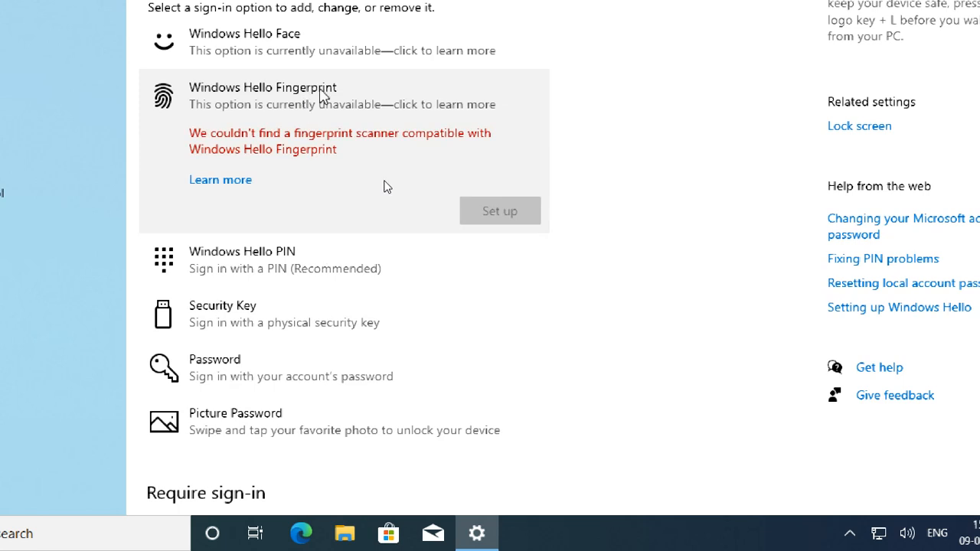
left_click(324, 48)
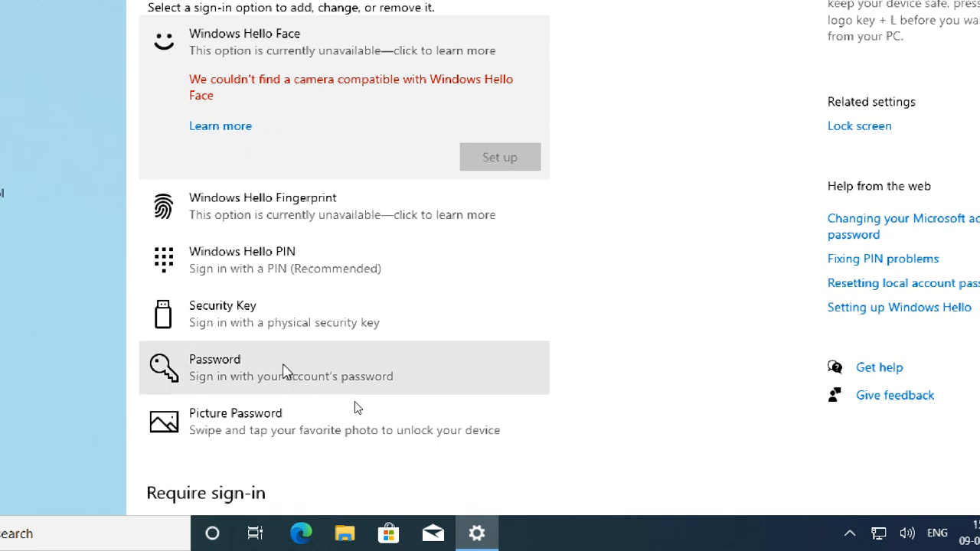
left_click(276, 320)
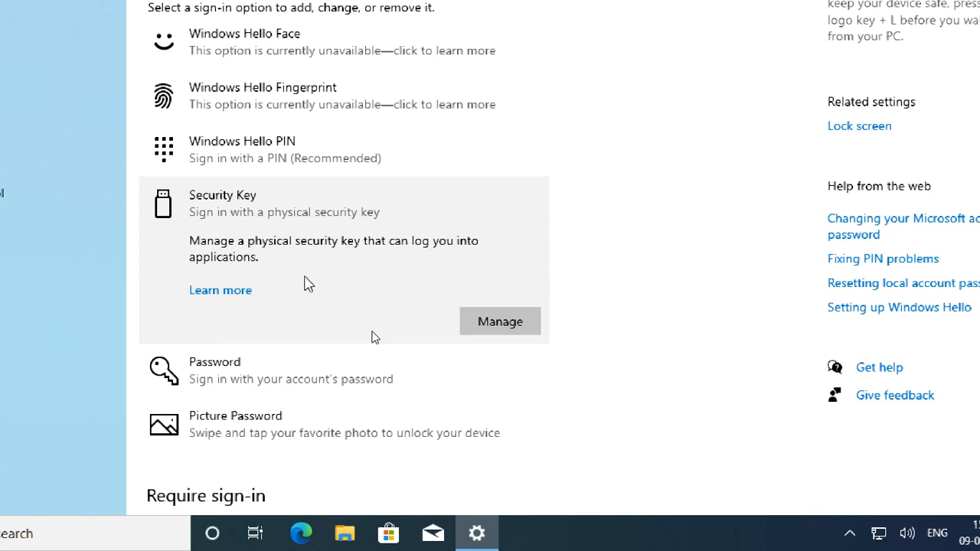
Review the choices for requiring sign-in after being away, and the Dynamic lock, Restart apps and Privacy settings.
scroll(605, 393, "down", 5)
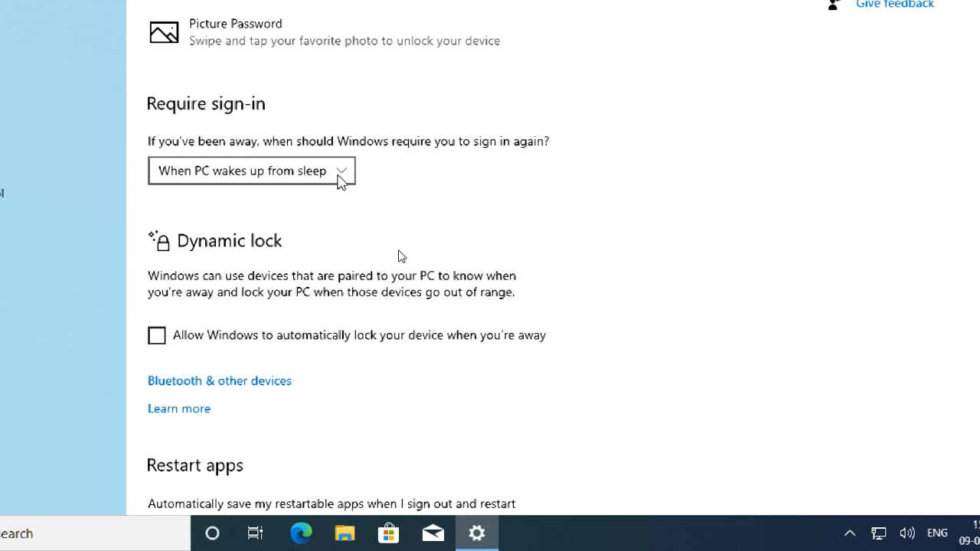
left_click(344, 178)
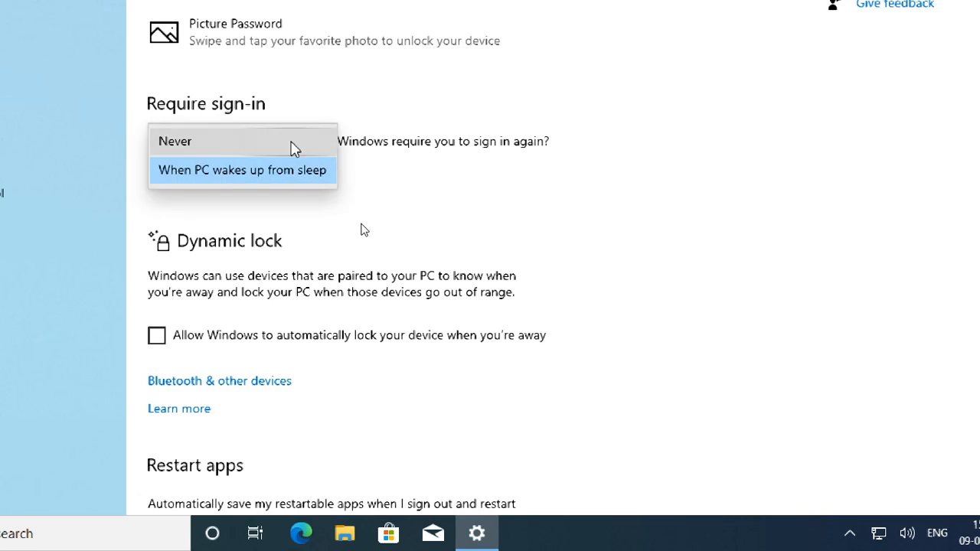
left_click(528, 176)
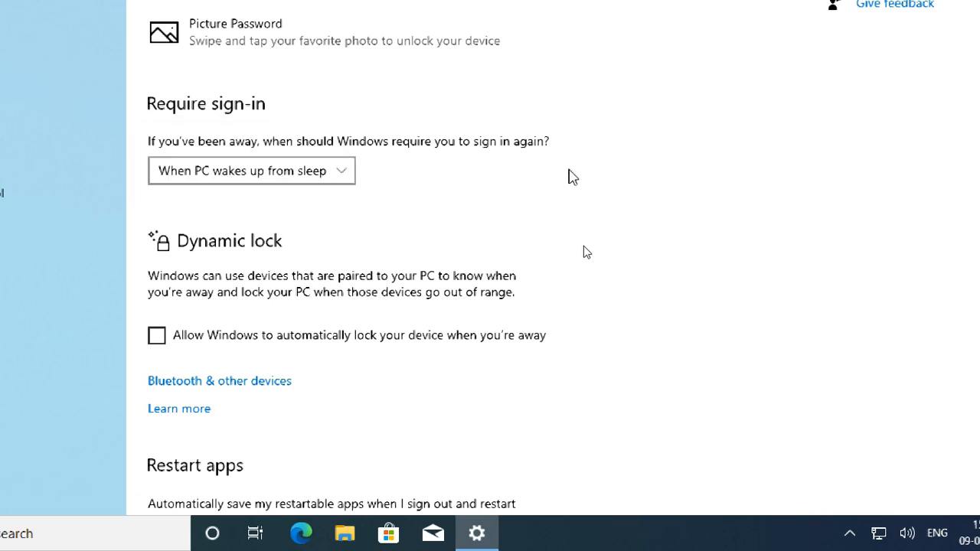
scroll(428, 253, "down", 3)
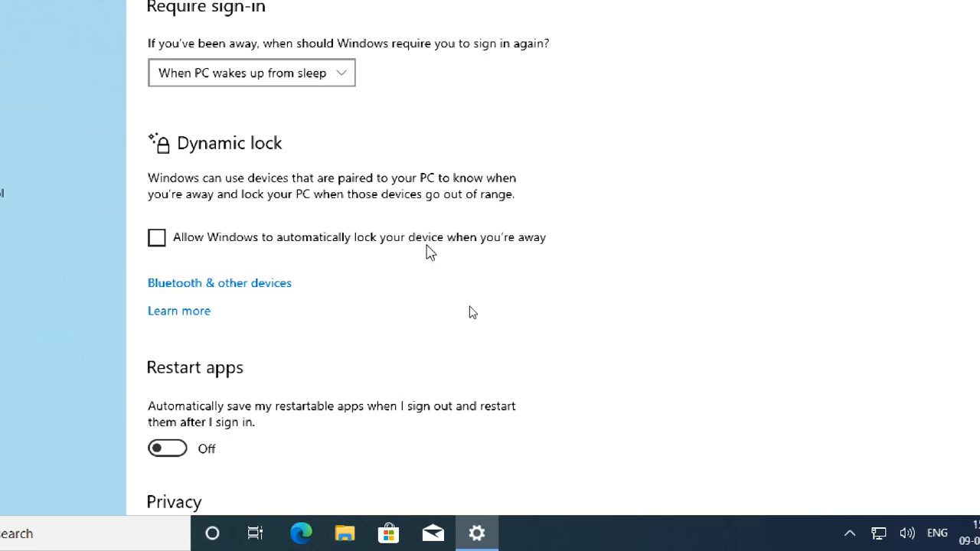
scroll(386, 344, "down", 3)
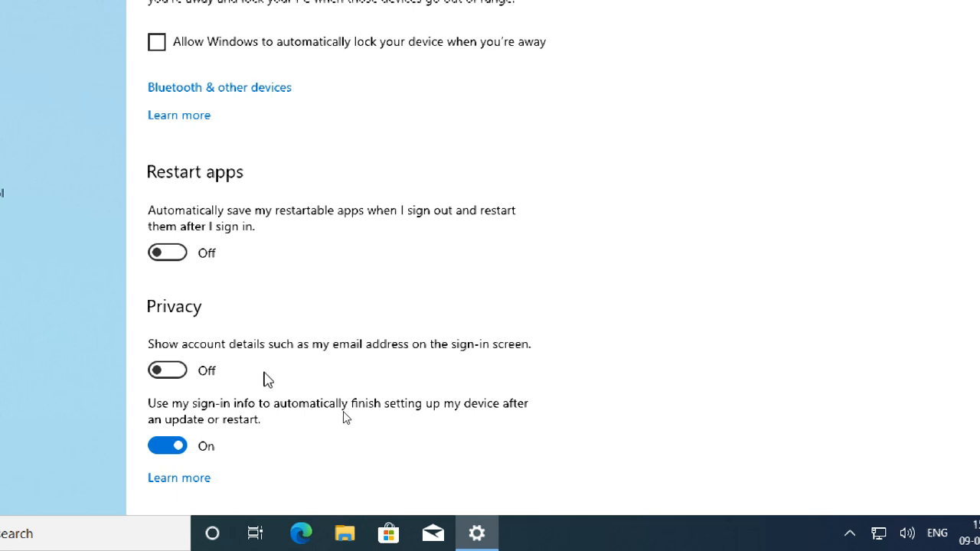
Open the Access work or school page, bring up the dialog for connecting an account, and close it without signing in.
scroll(417, 435, "down", 1)
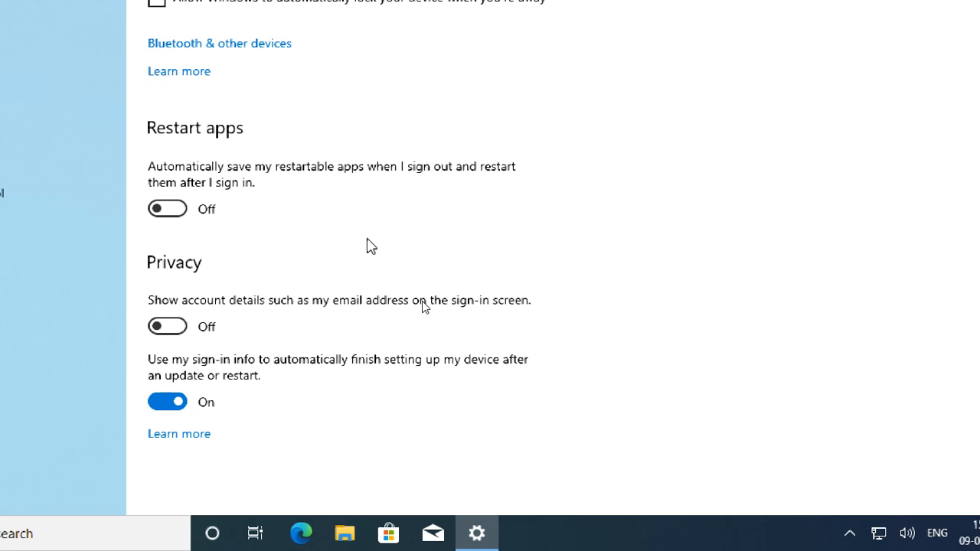
scroll(378, 346, "up", 5)
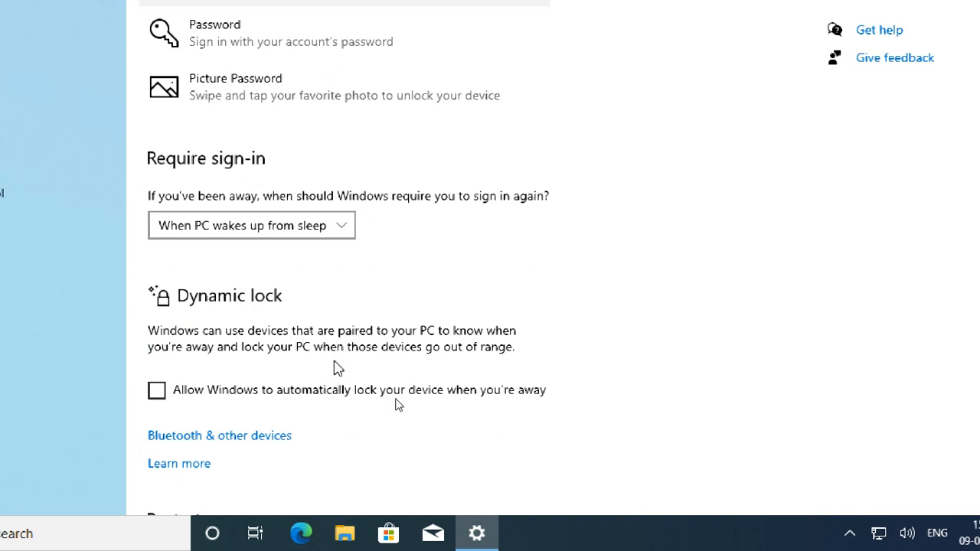
scroll(334, 368, "up", 4)
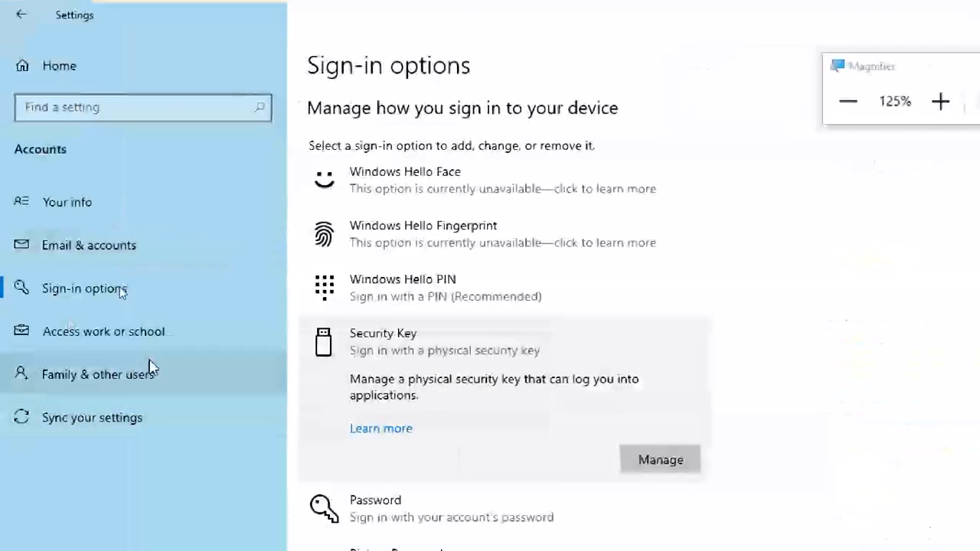
left_click(138, 340)
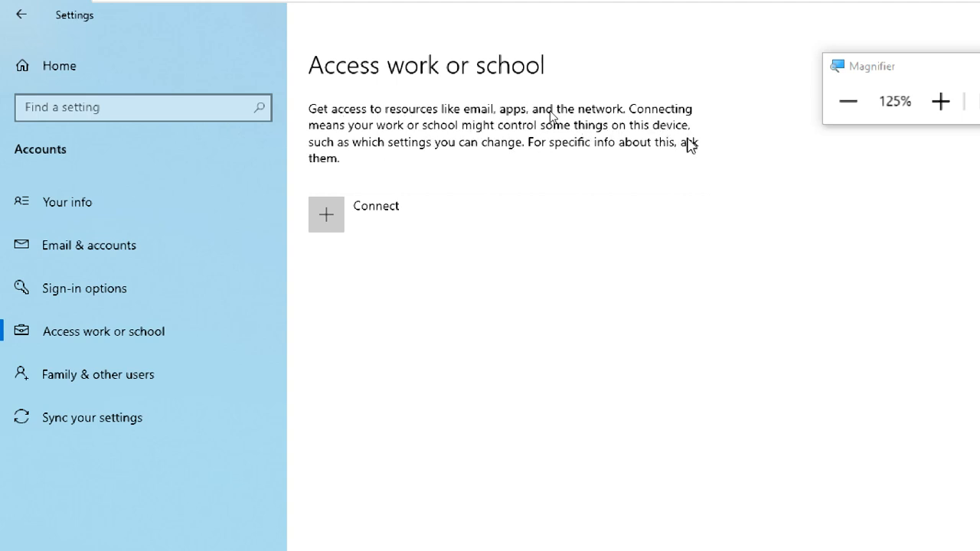
left_click(338, 197)
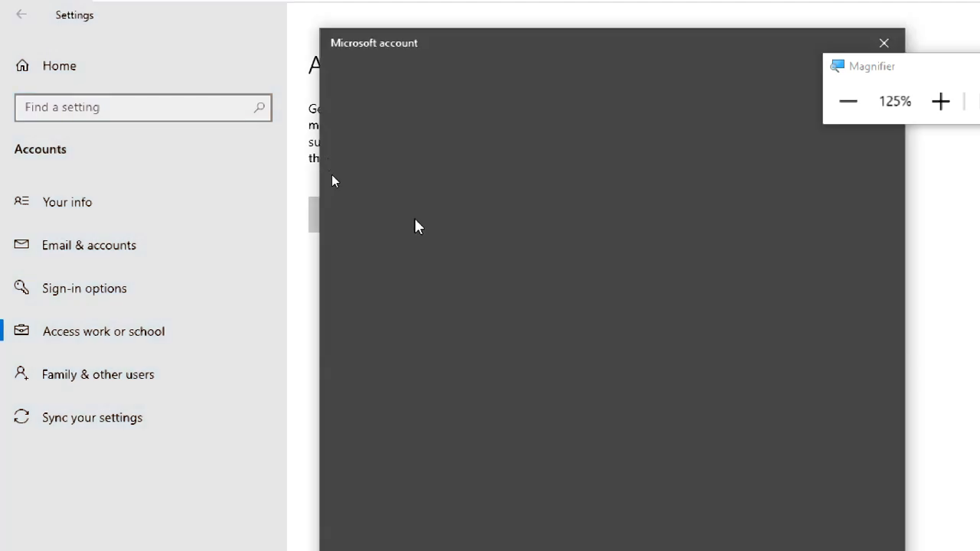
left_click_drag(427, 48, 237, 40)
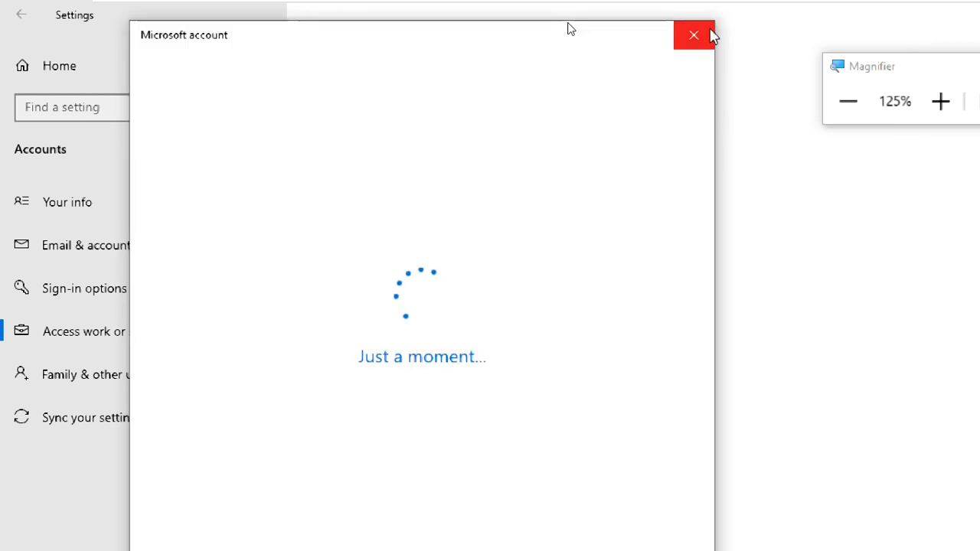
left_click(701, 37)
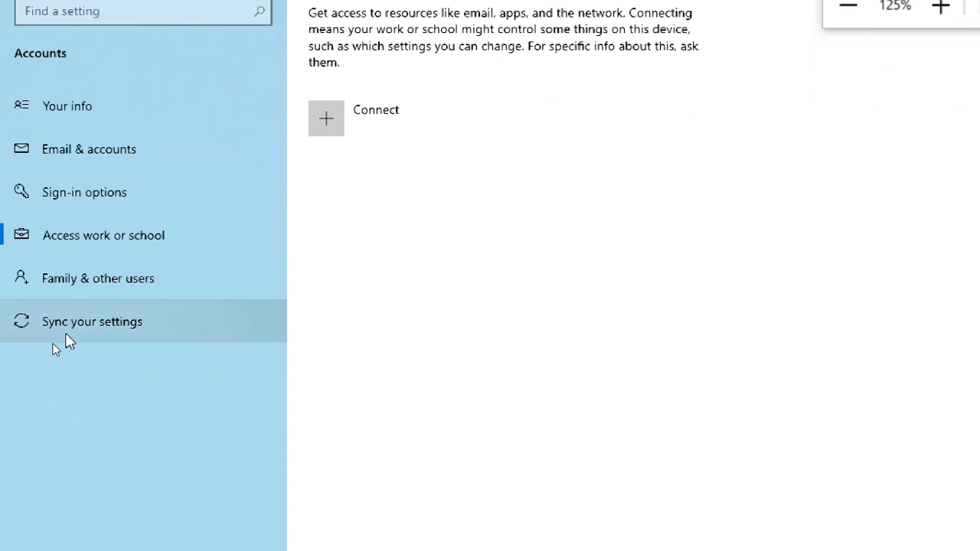
Look through the Sync your settings, Family & other users and Your info pages, and return to Sign-in options.
left_click(53, 339)
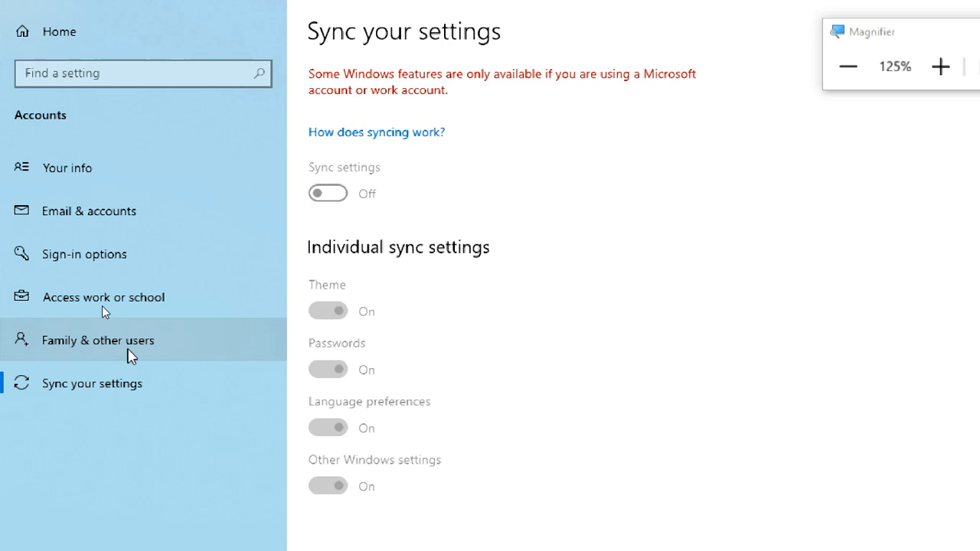
left_click(128, 351)
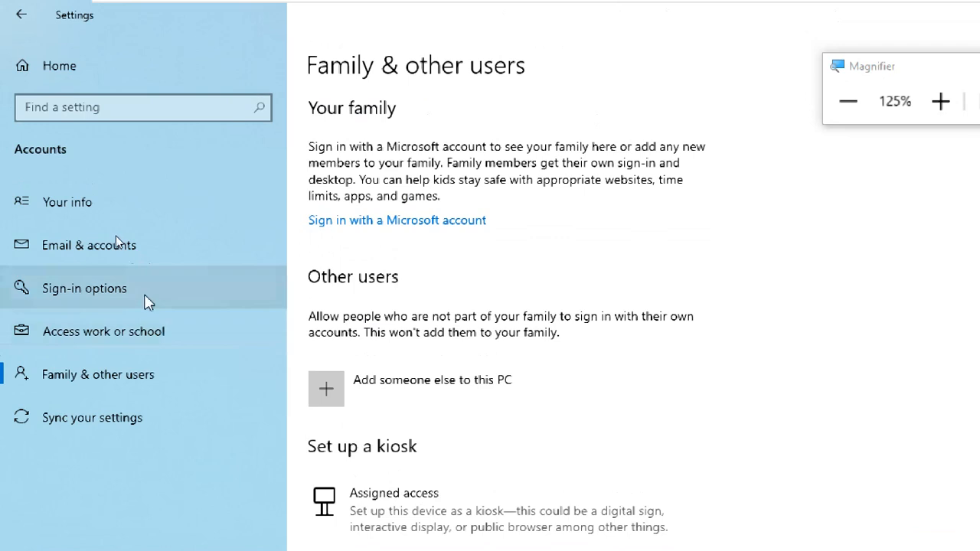
left_click(145, 292)
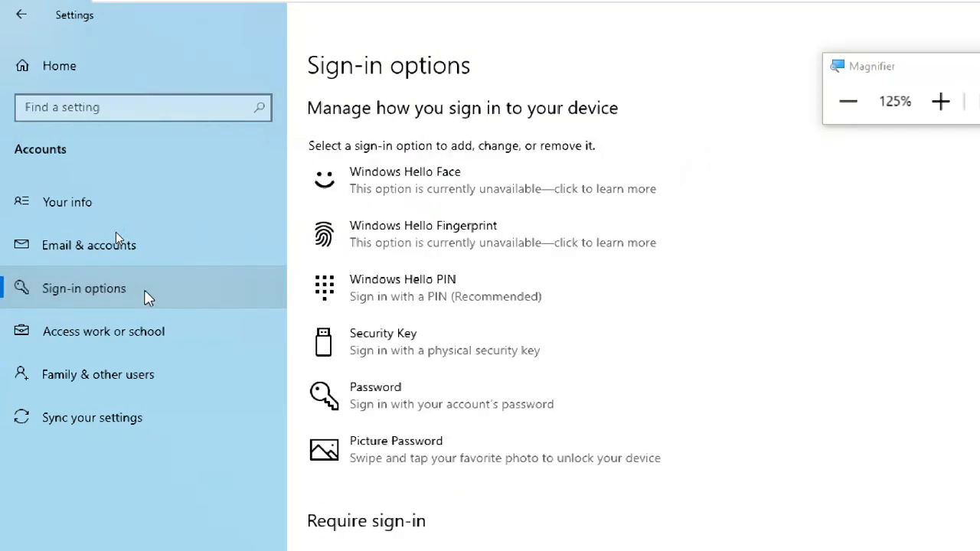
left_click(132, 204)
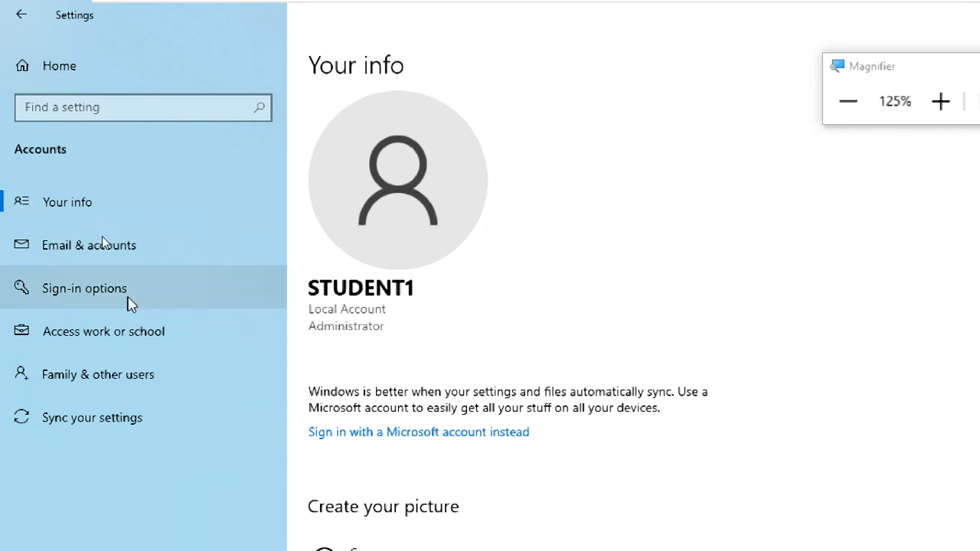
left_click(122, 290)
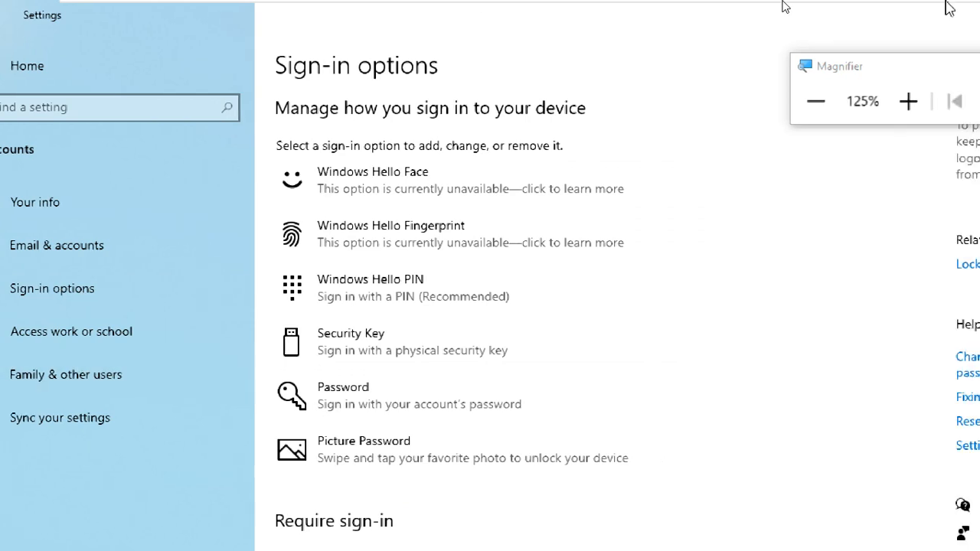
Set the Magnifier to 100% and take the virtual machine out of full-screen view.
left_click(822, 98)
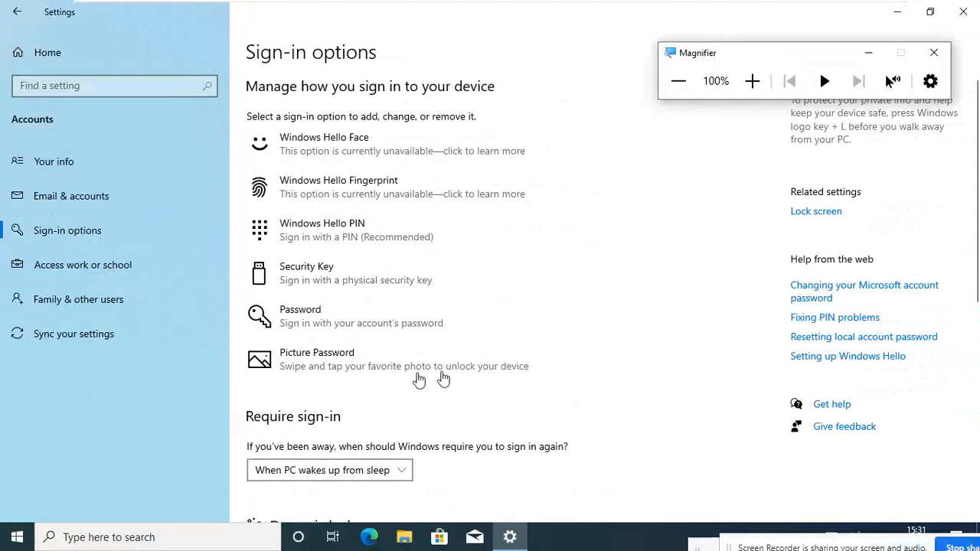
mouse_move(801, 6)
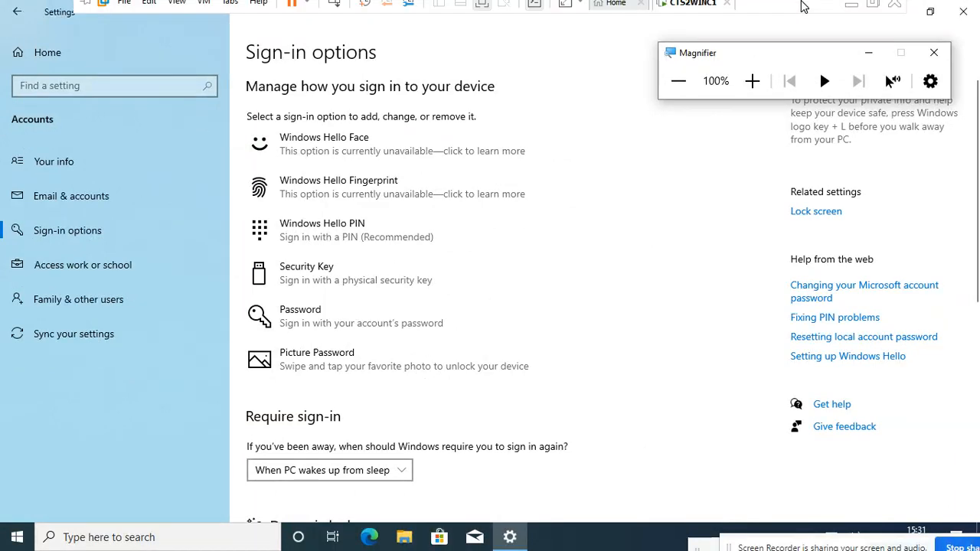
left_click(872, 7)
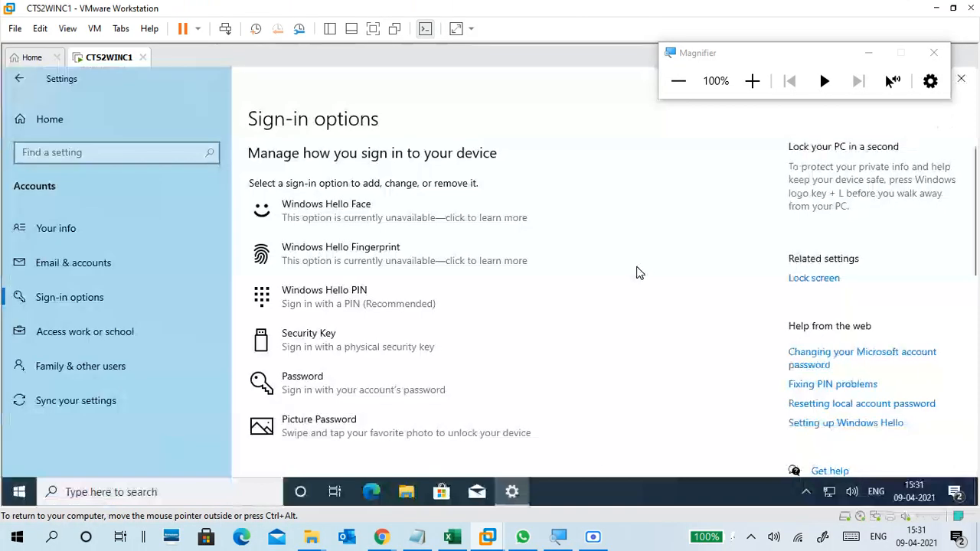
Switch to the Notepad notes, place the window beside the sign-in methods, and add blank lines under the SIGN IN OPTION heading.
left_click(416, 535)
left_click_drag(207, 42, 640, 60)
left_click(490, 218)
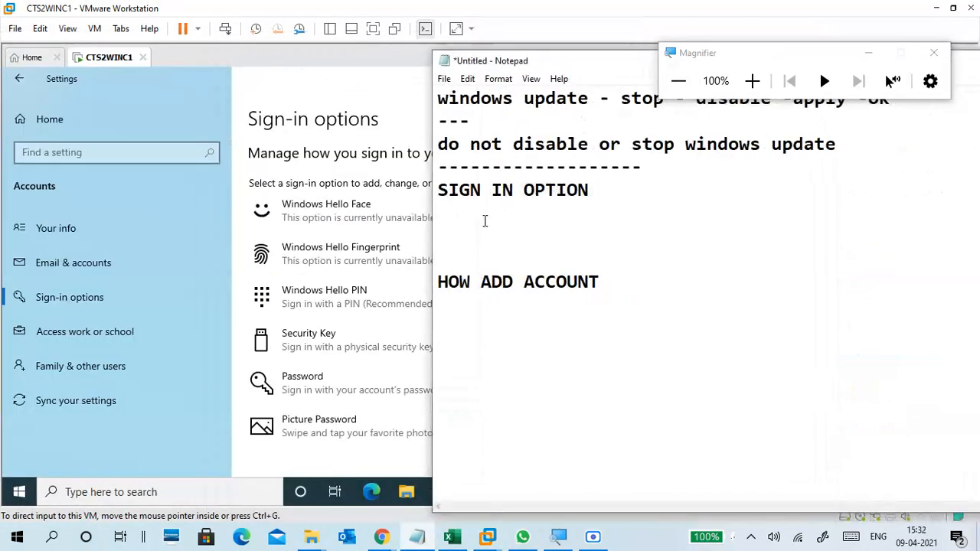
key("Return")
key("Return")
key("Return")
key("Return")
key("Up")
key("Up")
key("Up")
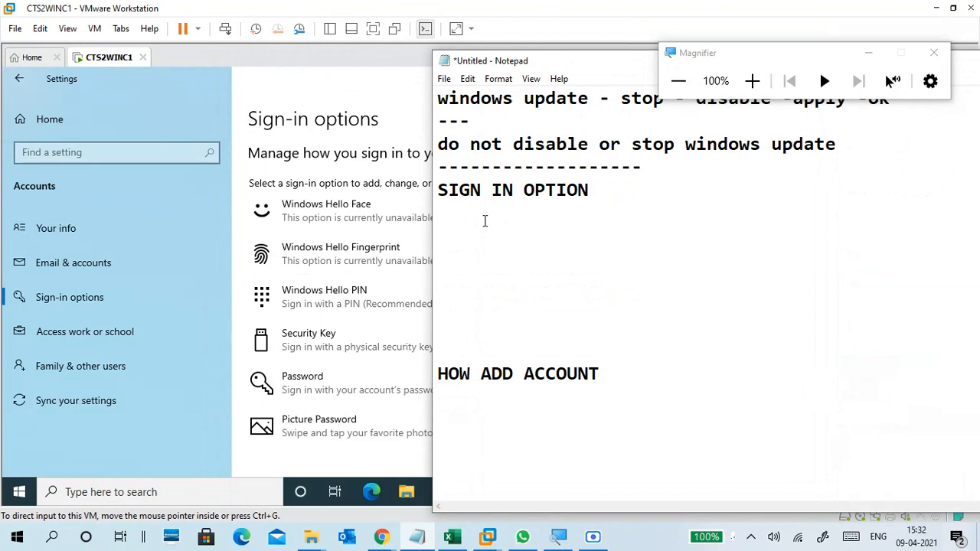
key("Return")
key("BackSpace")
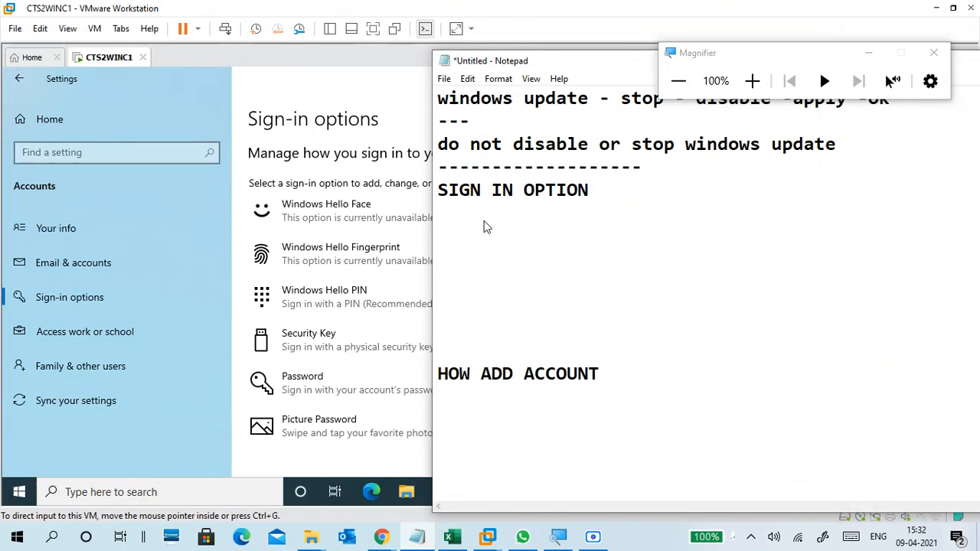
List Windows Hello Face and Windows Hello Fingerprint on separate lines under the SIGN IN OPTION heading.
type("Windows Hello ")
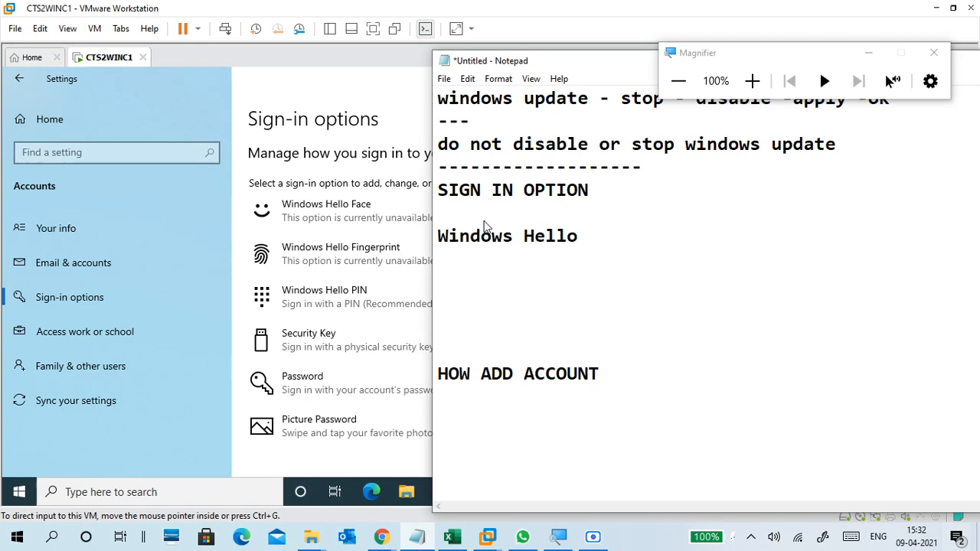
type("Face")
key("Return")
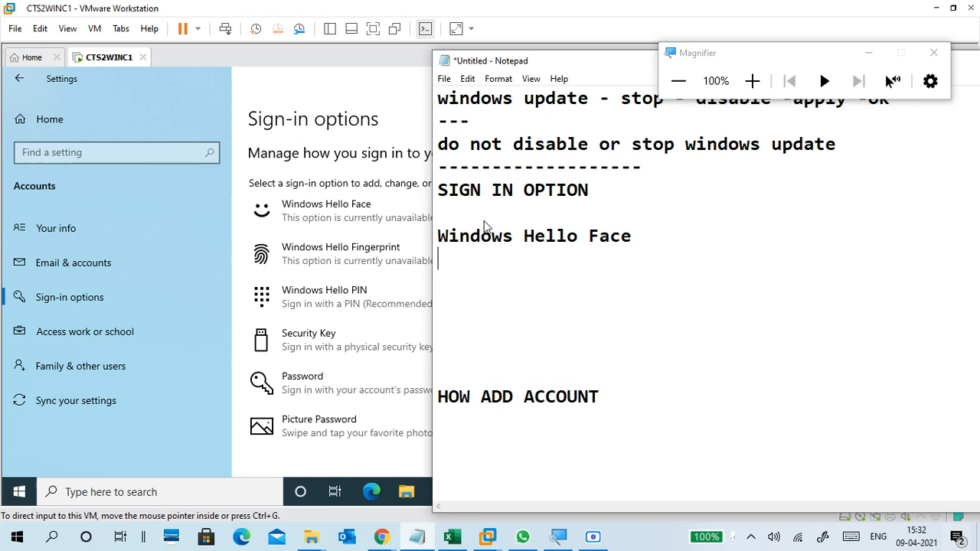
type("Windows ")
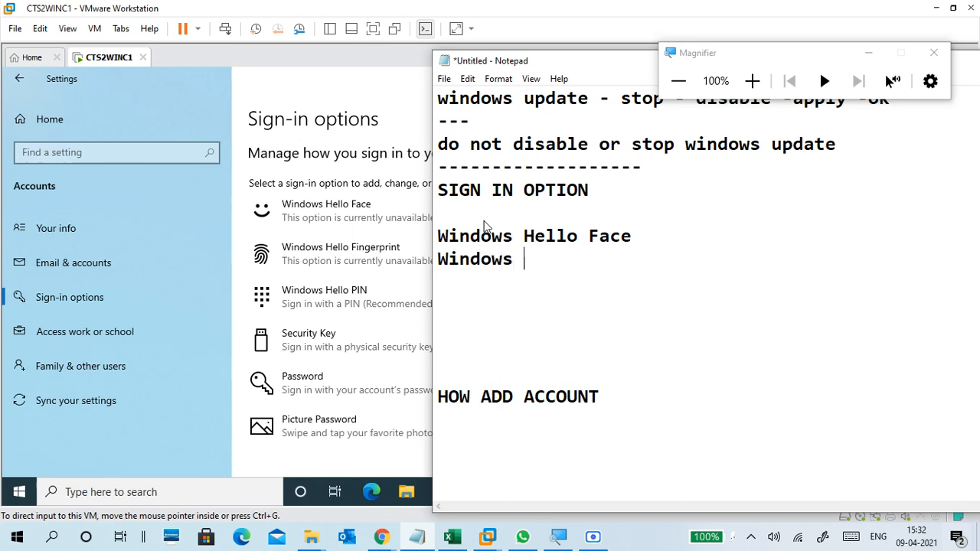
type("Hello Fing")
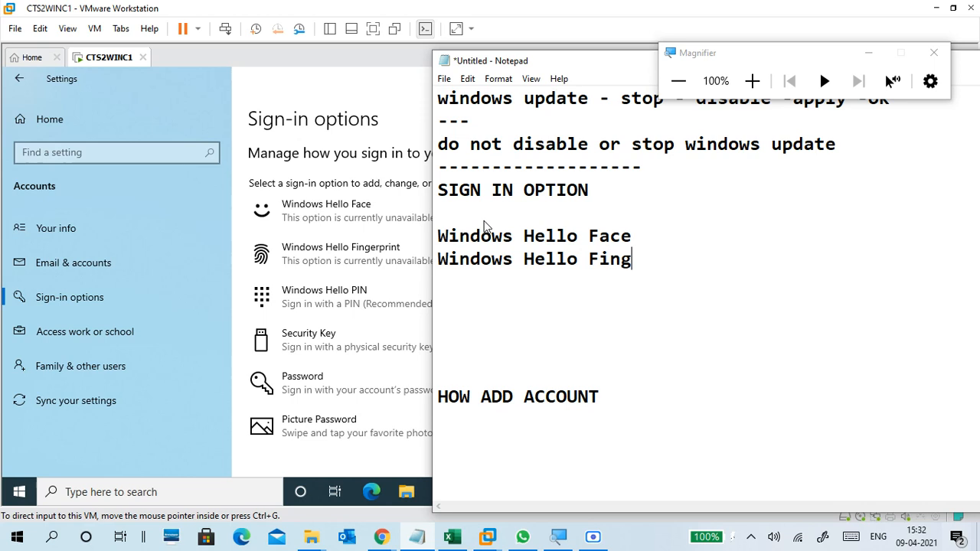
type("erprint")
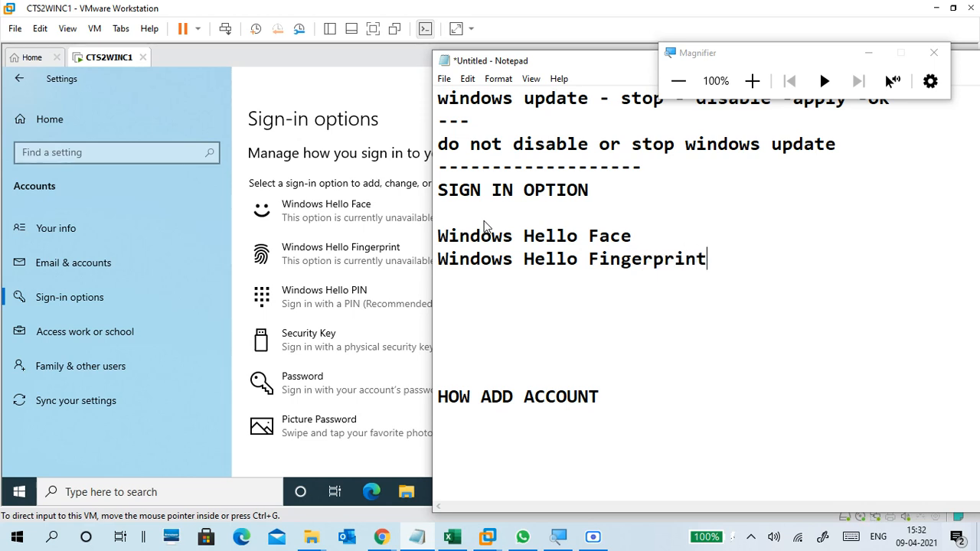
key("Return")
Add Windows Hello PIN and Security Key as the following lines of the sign-in list.
type("W")
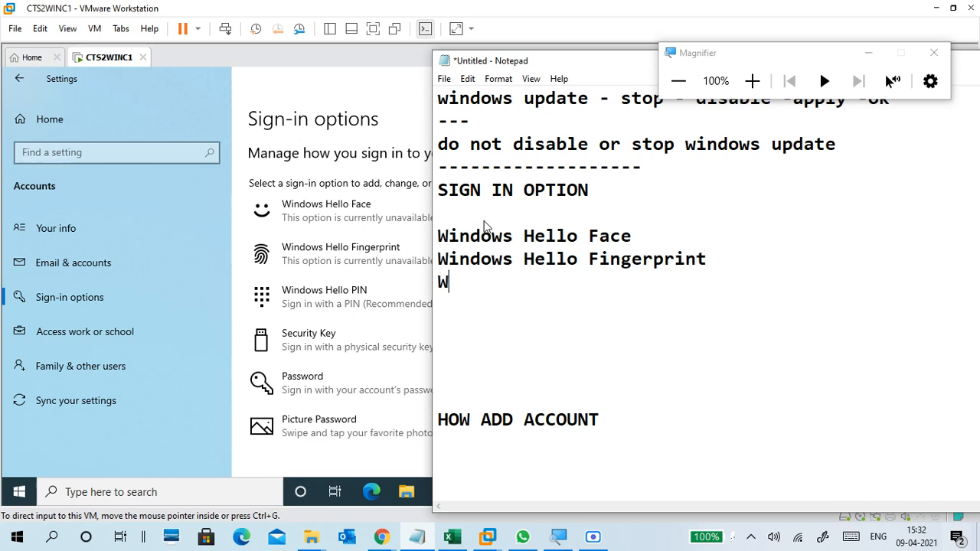
type("indows")
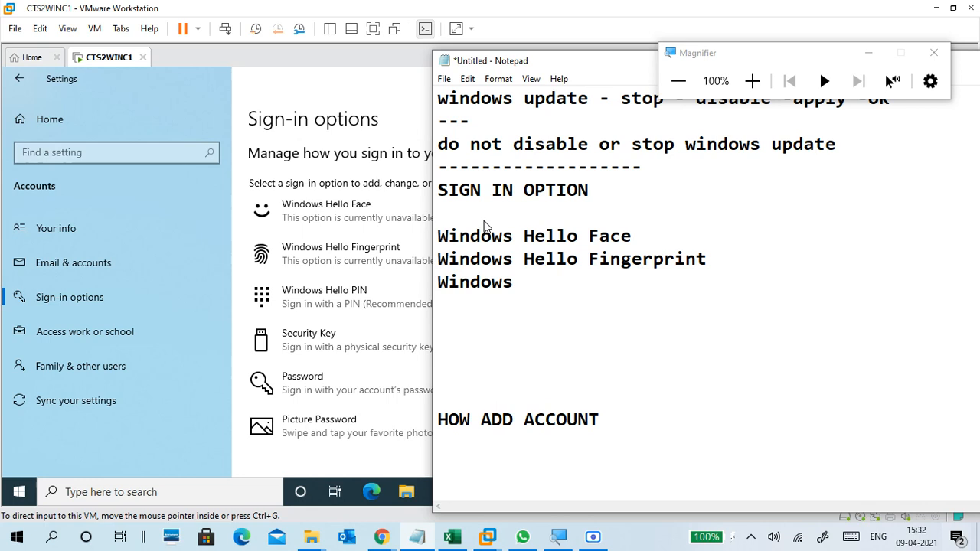
type(" Hello PIN")
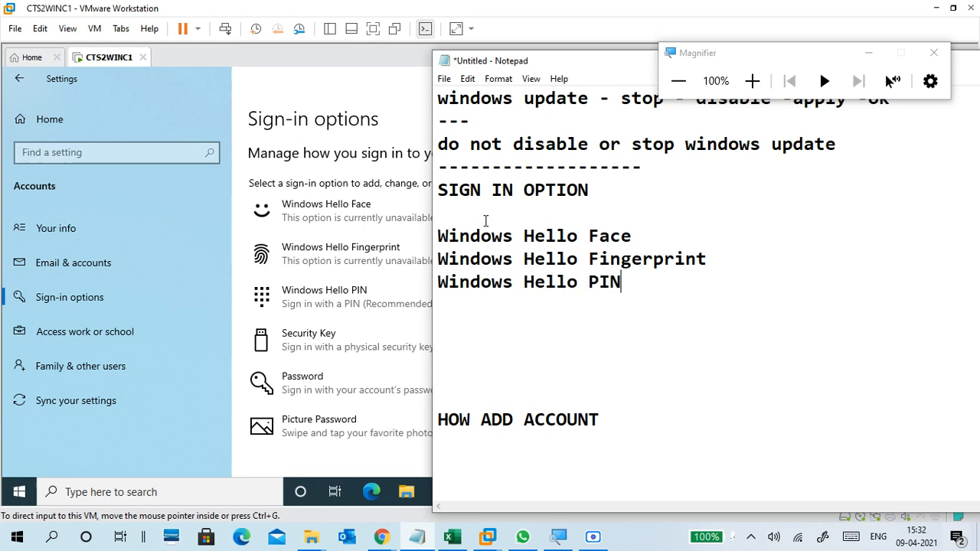
key("Return")
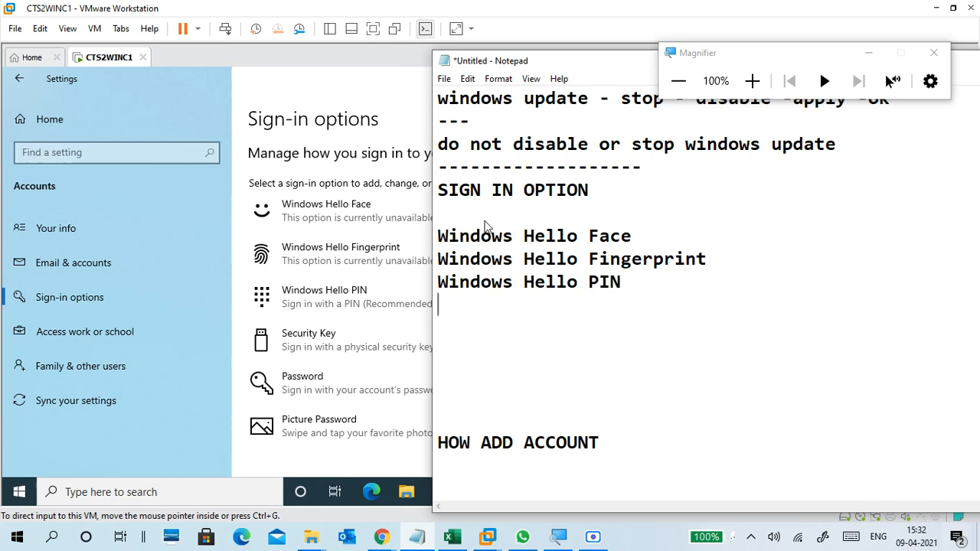
type("Secui")
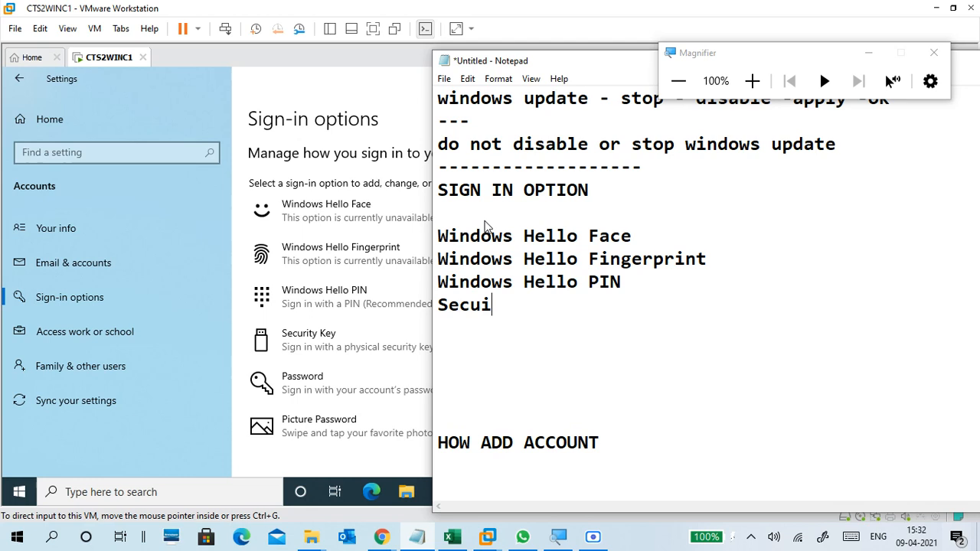
key("BackSpace")
type("rity ")
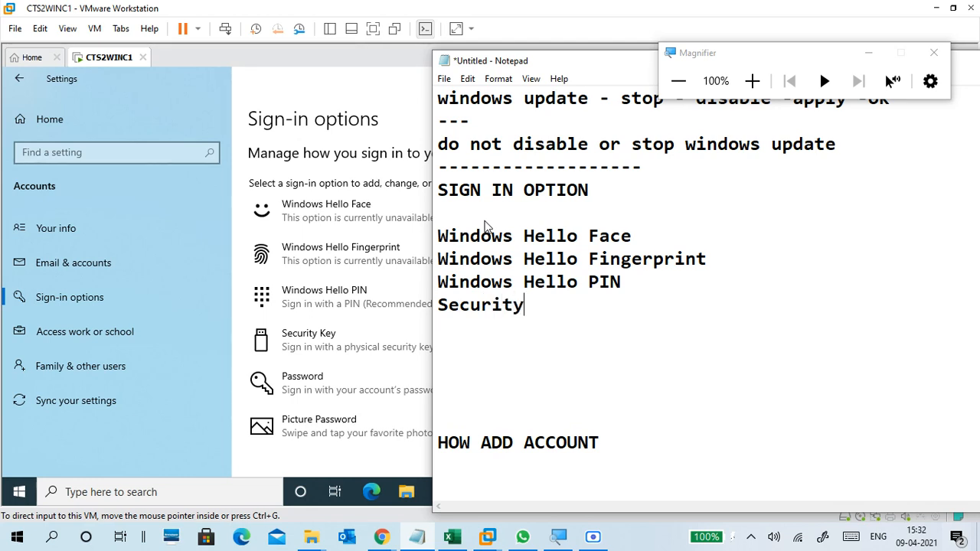
type("Key")
key("Return")
Complete the sign-in list with the lines Password and Picture Password.
type("Password")
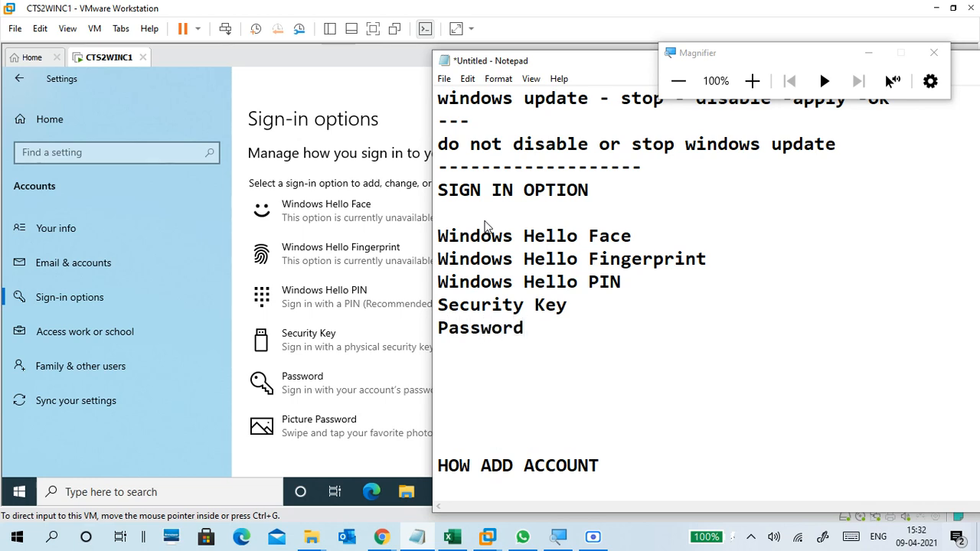
key("Return")
type("Pic")
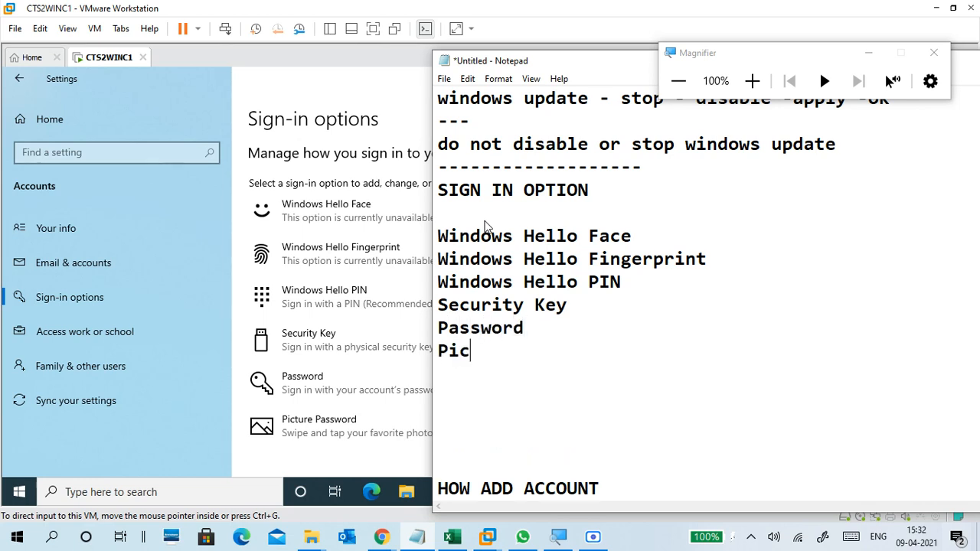
type("ture Password")
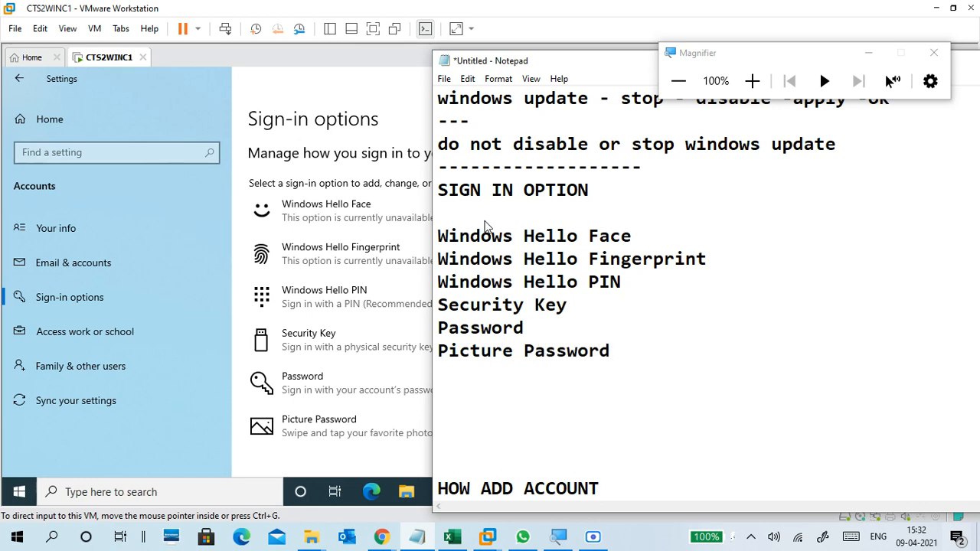
Add a separator line of four dashes below Picture Password.
key("Return")
type("----")
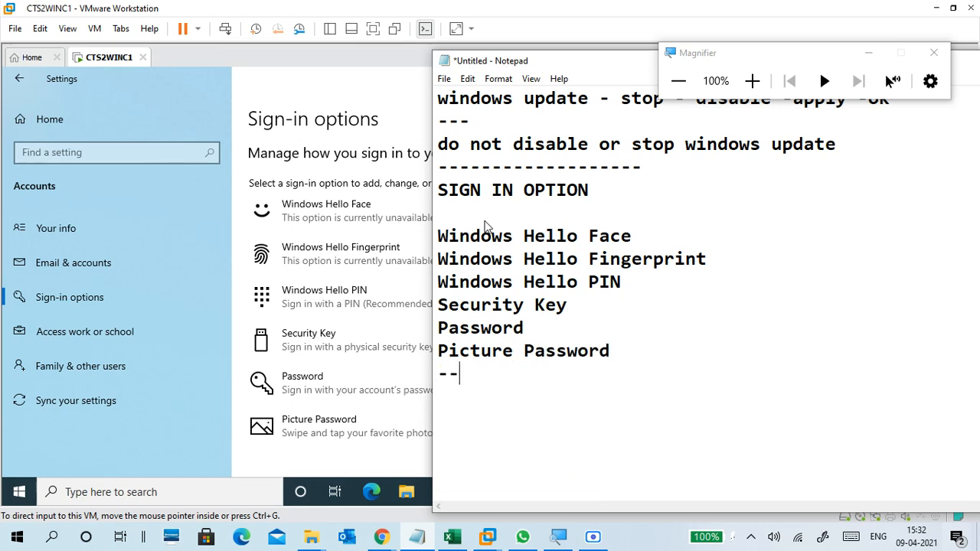
key("Return")
key("BackSpace")
left_click(437, 374)
key("Return")
key("BackSpace")
Remove the blank lines above the HOW ADD ACCOUNT heading and insert one blank line above SIGN IN OPTION.
left_click(446, 397)
key("Delete")
key("Delete")
key("Delete")
key("Delete")
key("Delete")
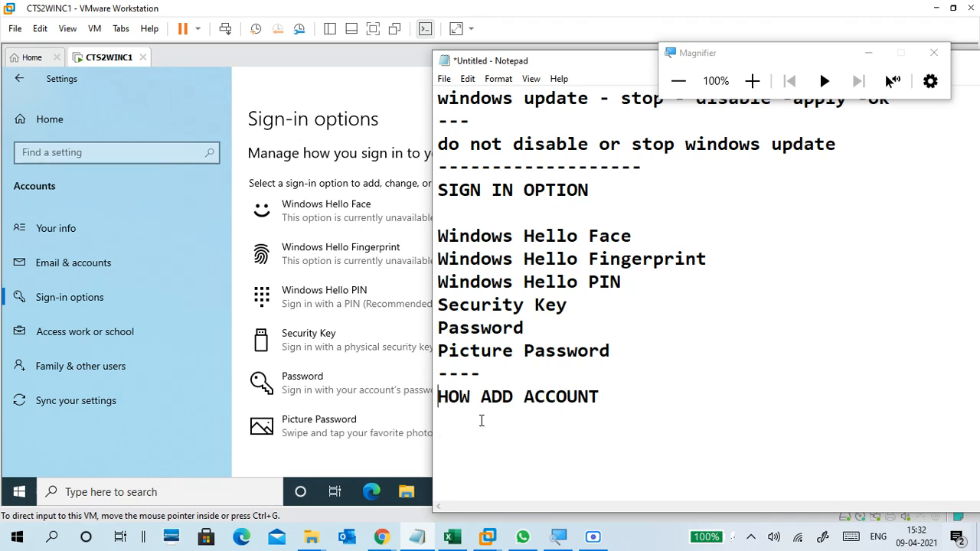
left_click(480, 425)
key("Return")
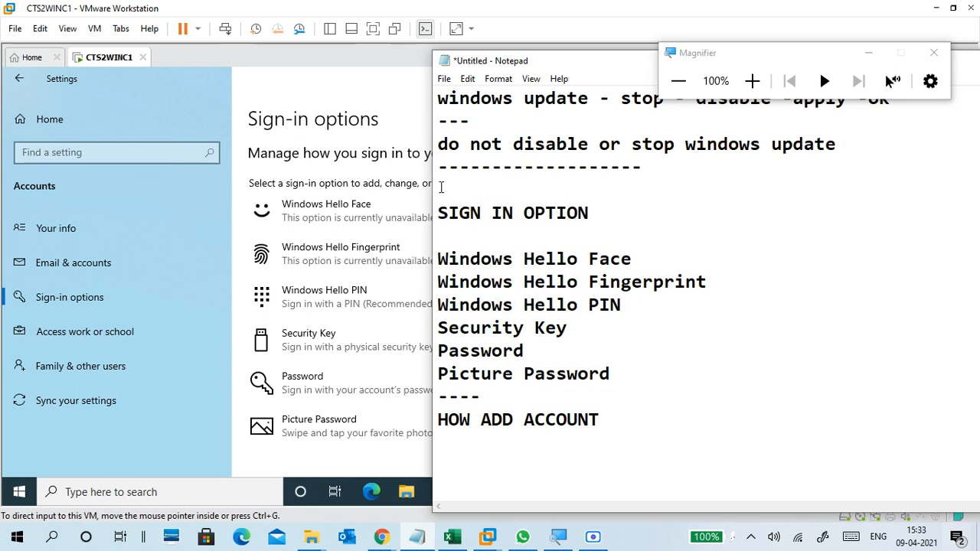
Add the line "-setting - account -" above the SIGN IN OPTION heading, with a blank line between them.
type("-s")
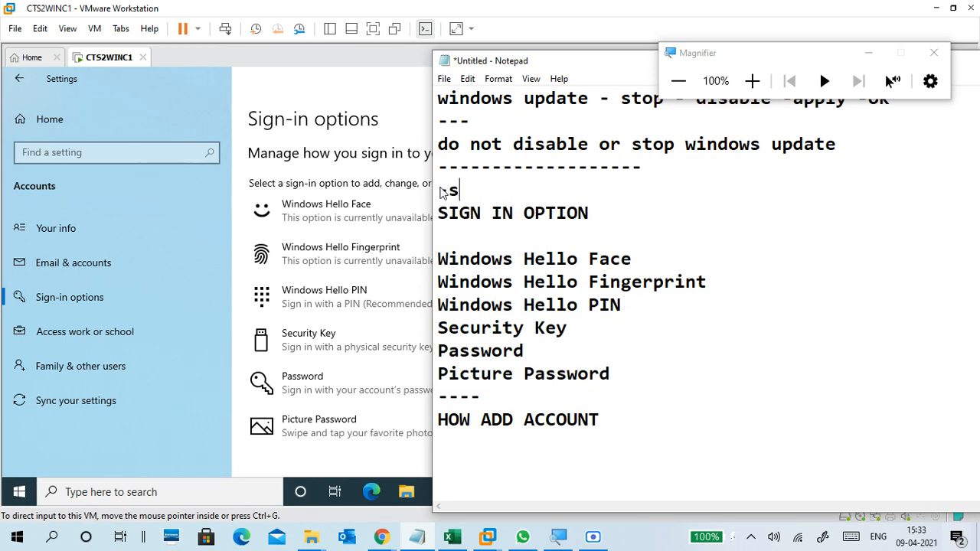
type("etting")
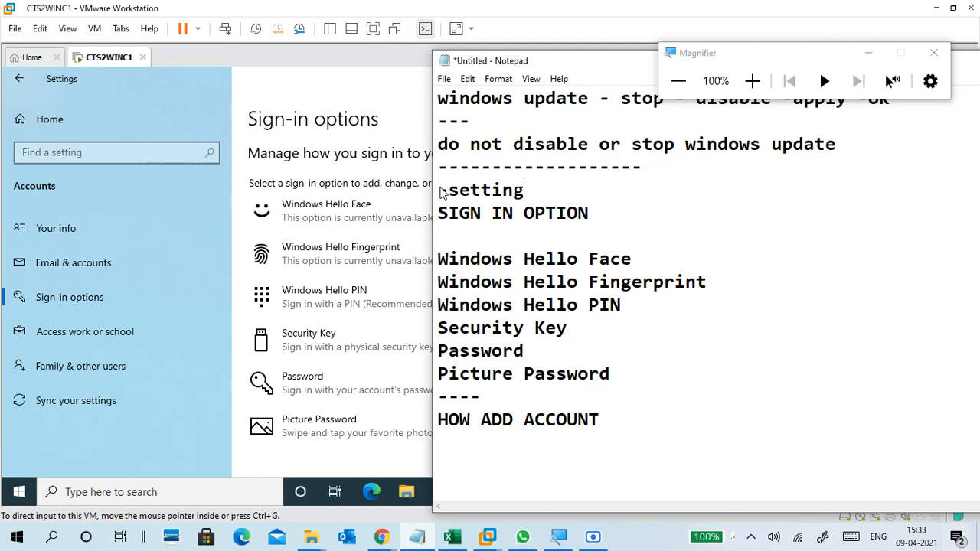
type(" - acou=")
key("BackSpace")
type("count")
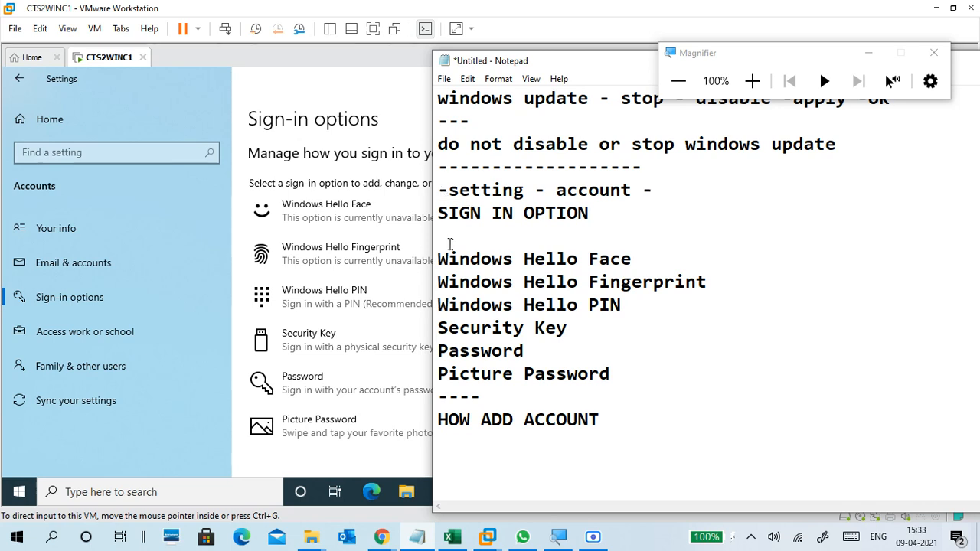
left_click(441, 214)
key("Return")
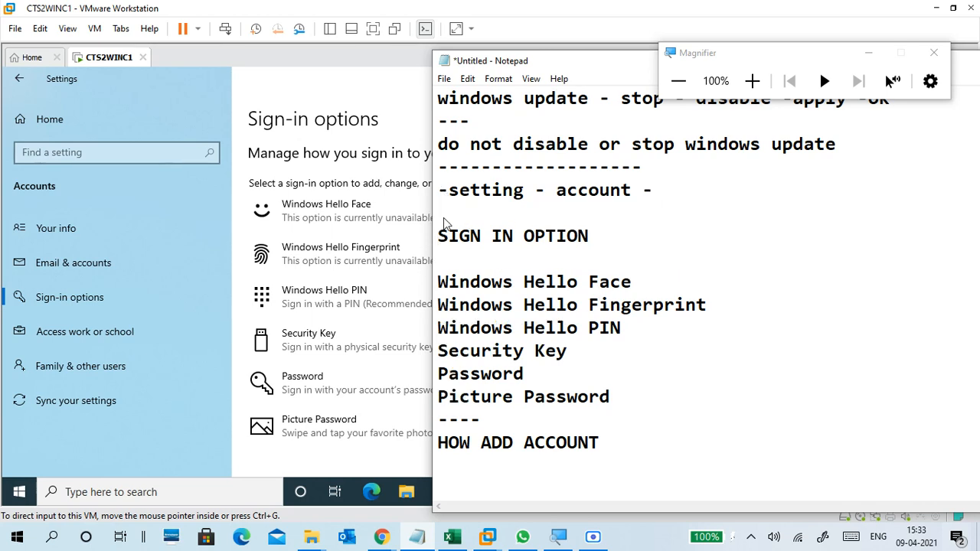
scroll(529, 372, "down", 2)
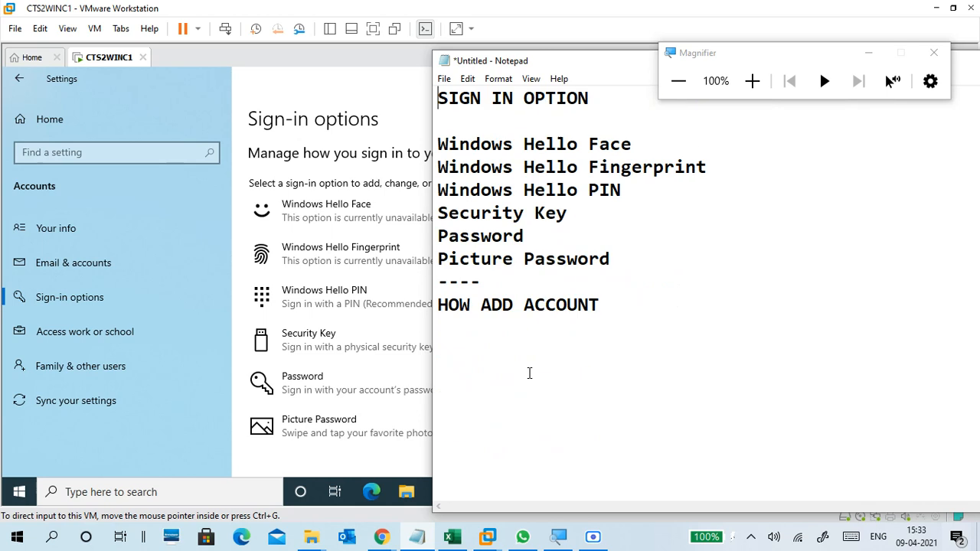
scroll(492, 285, "down", 3)
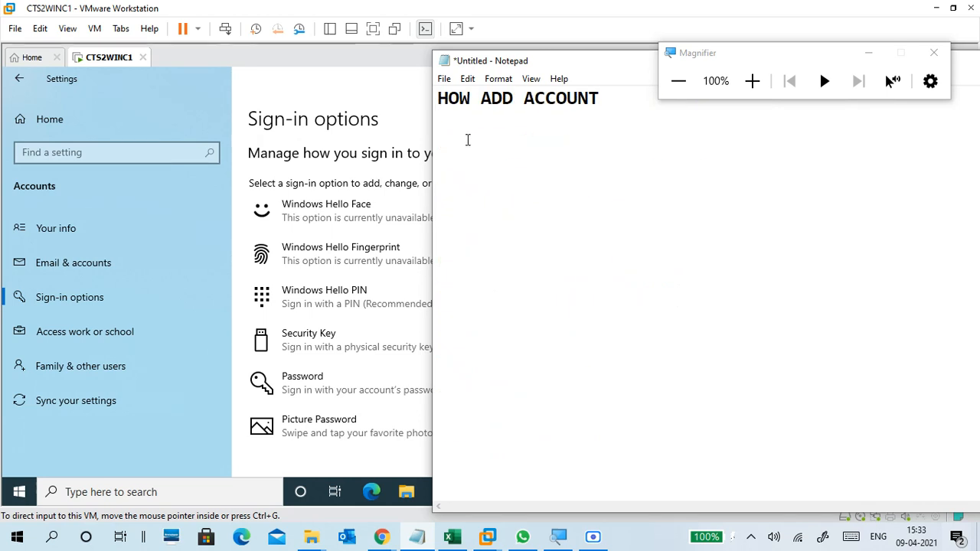
scroll(488, 180, "up", 1)
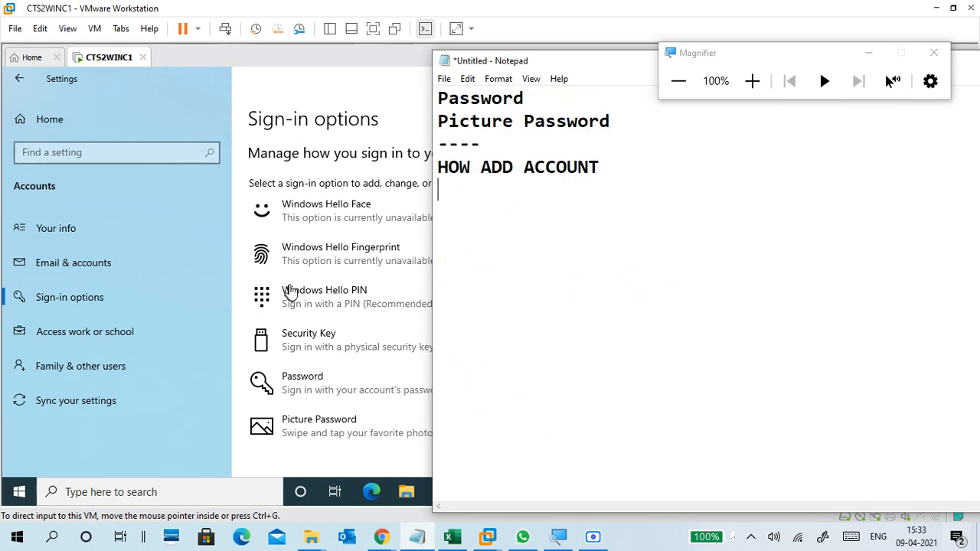
Switch to the CTS2WINC1 virtual machine and open the Family & other users page of the Accounts settings.
left_click(326, 83)
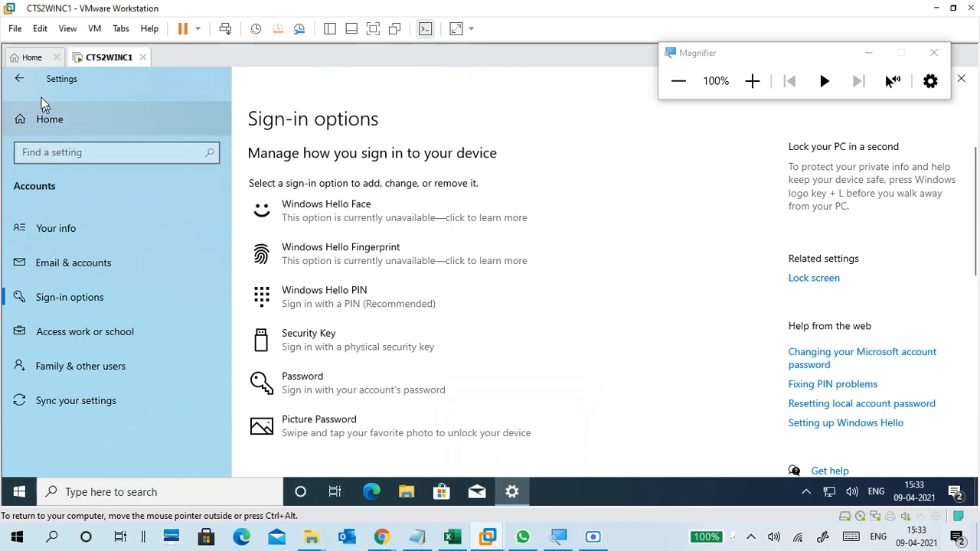
left_click(19, 79)
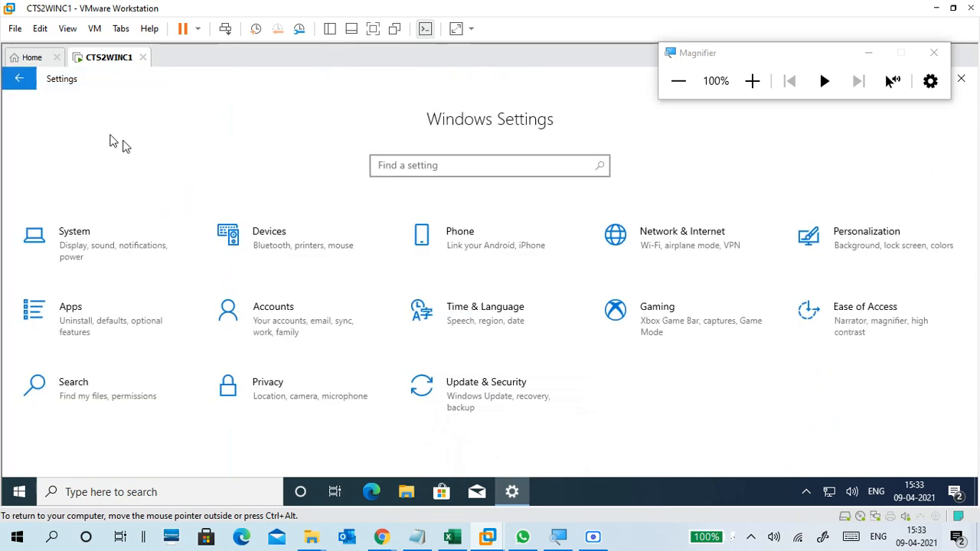
left_click(307, 316)
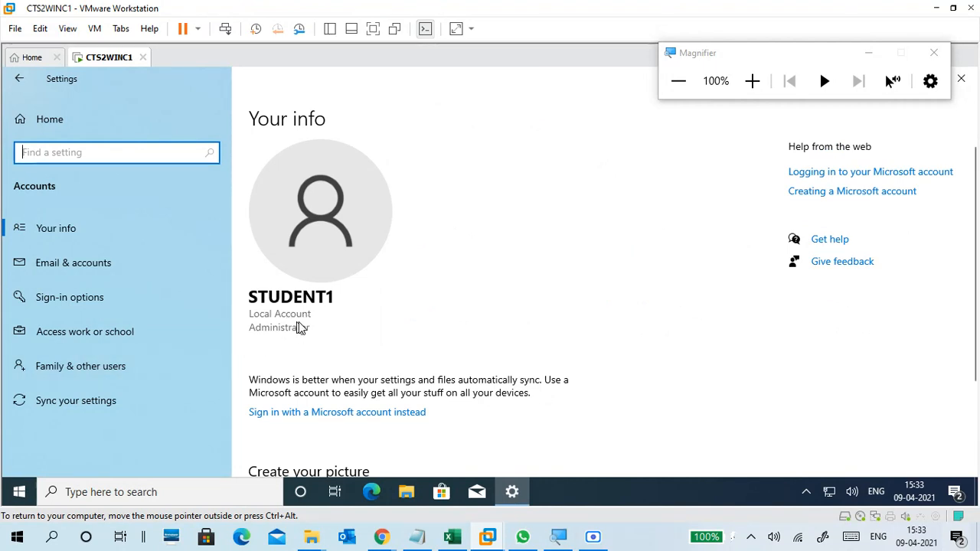
left_click(107, 366)
scroll(428, 324, "down", 1)
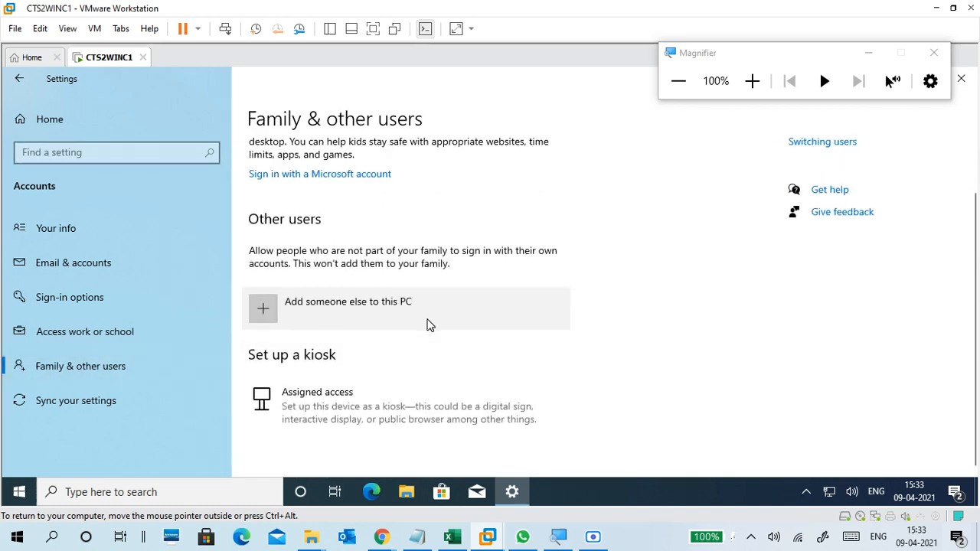
scroll(472, 293, "up", 1)
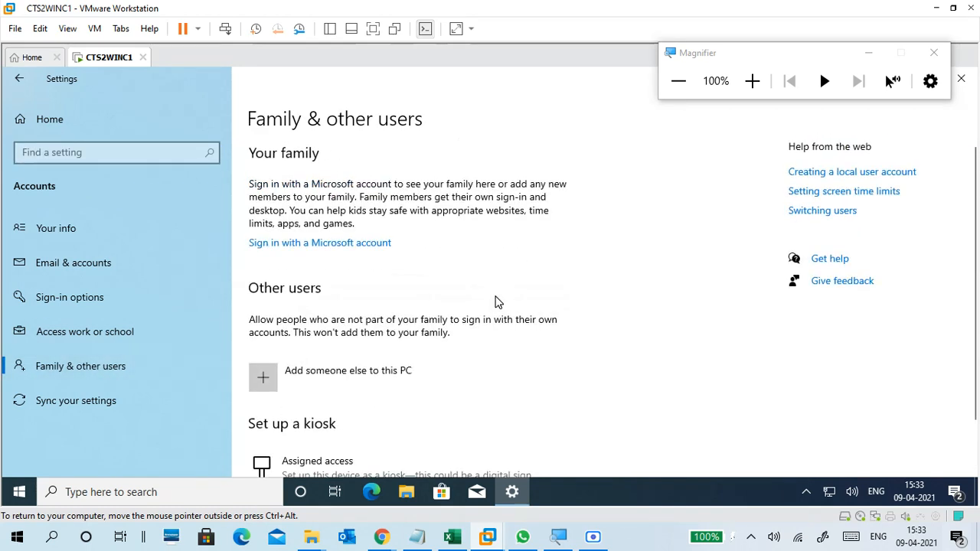
scroll(495, 300, "down", 1)
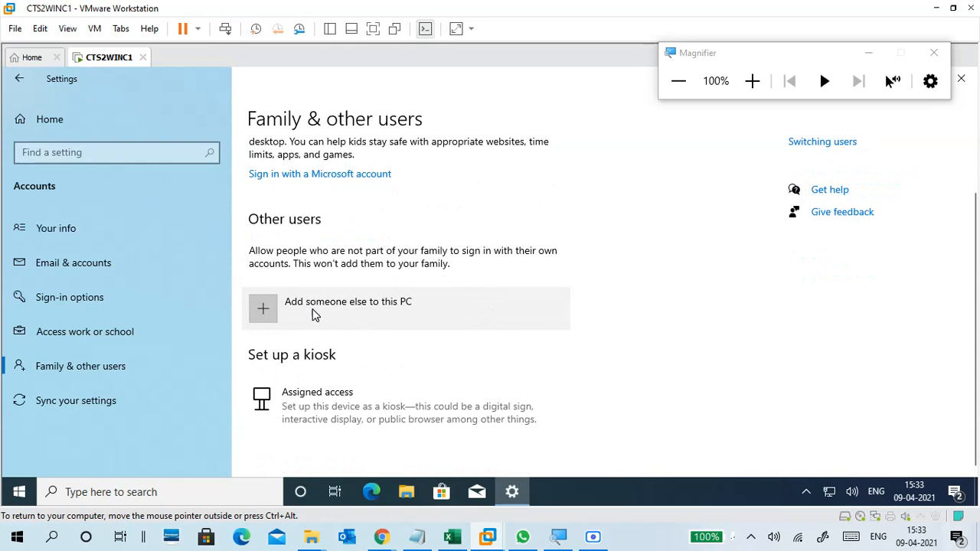
Start adding someone else to this PC and choose that this person's sign-in information is not available.
left_click(399, 304)
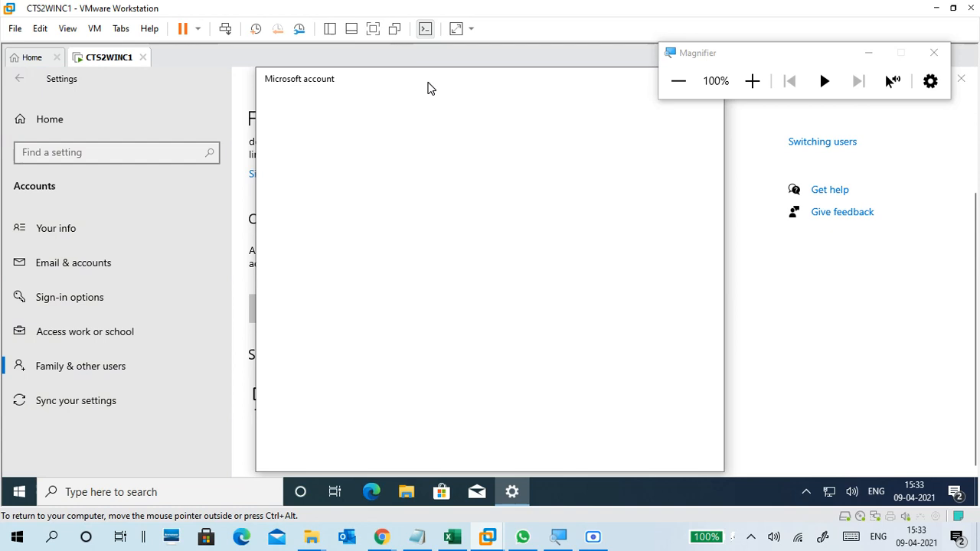
left_click_drag(428, 87, 633, 84)
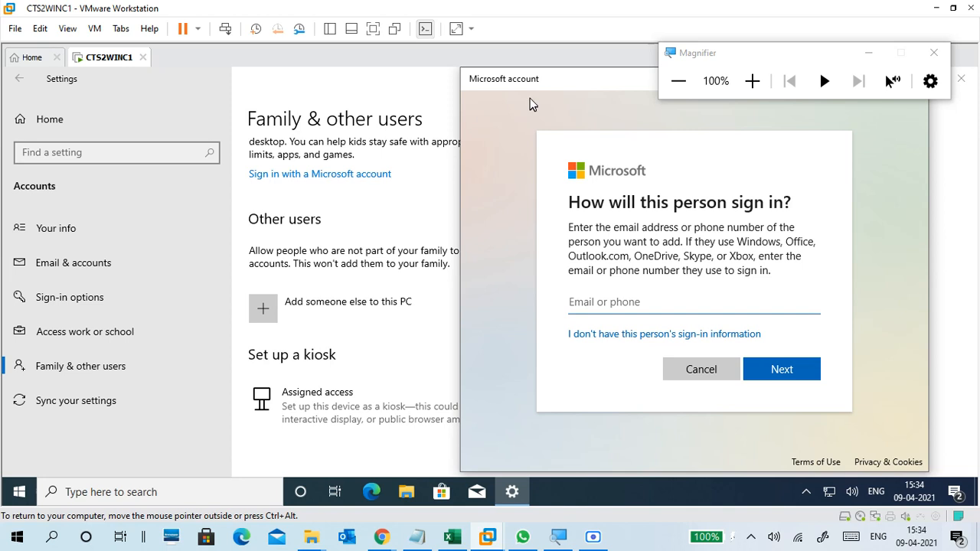
left_click_drag(537, 83, 371, 88)
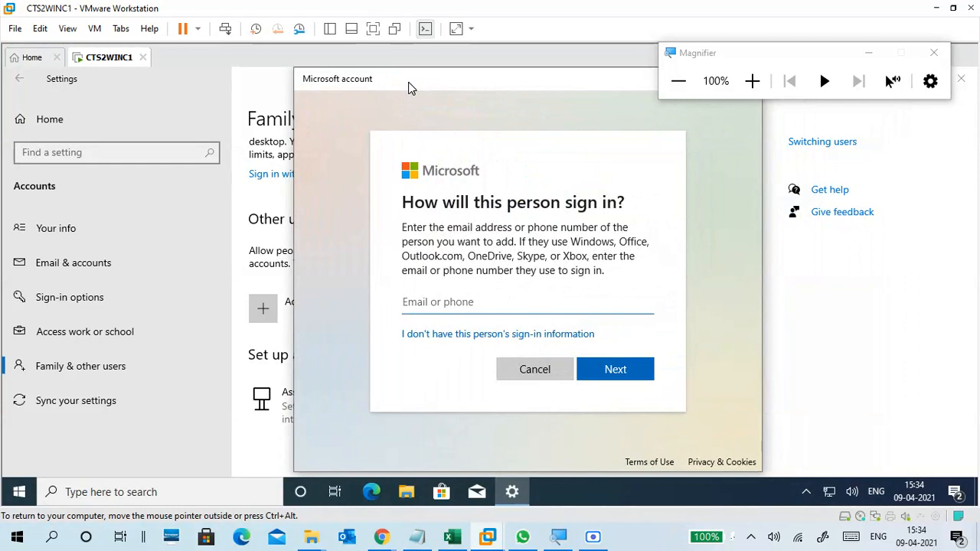
left_click_drag(408, 87, 523, 91)
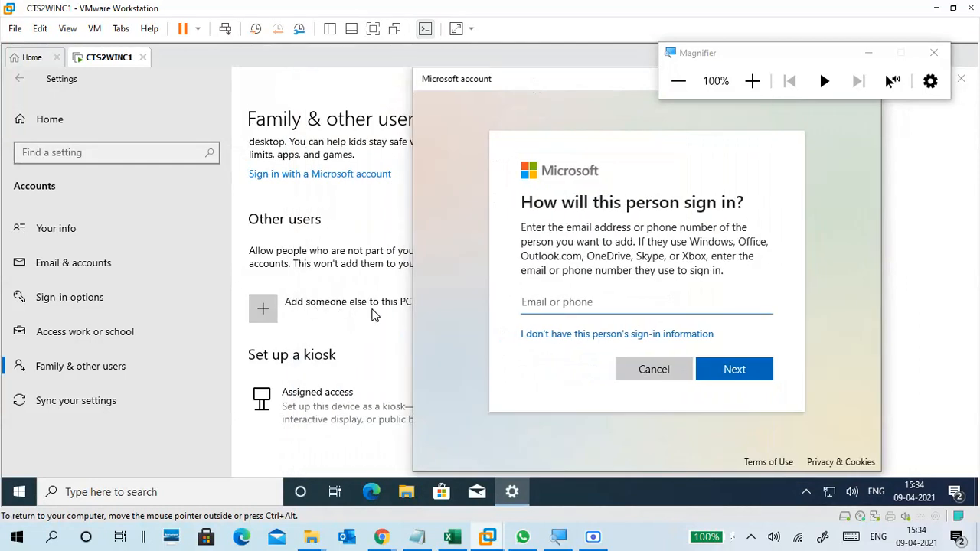
left_click_drag(513, 90, 343, 95)
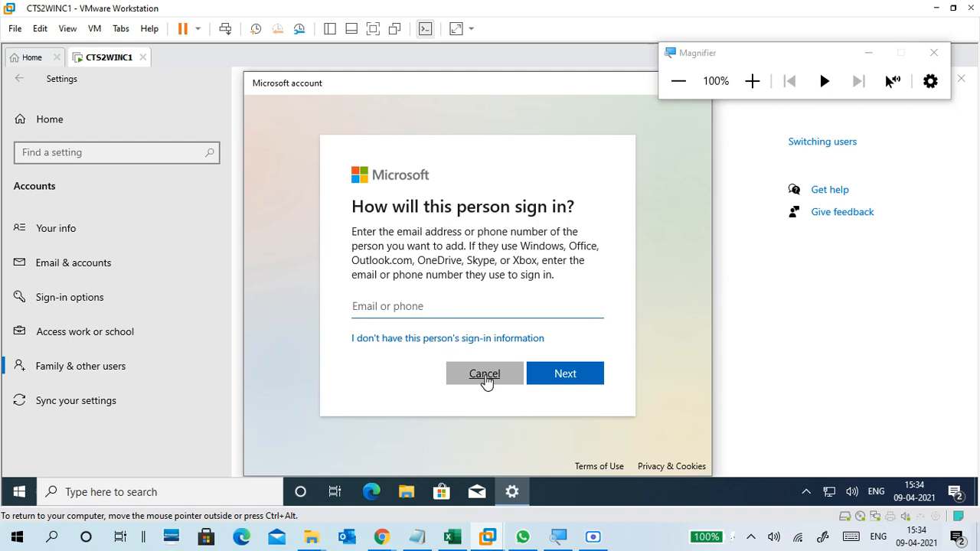
left_click(426, 340)
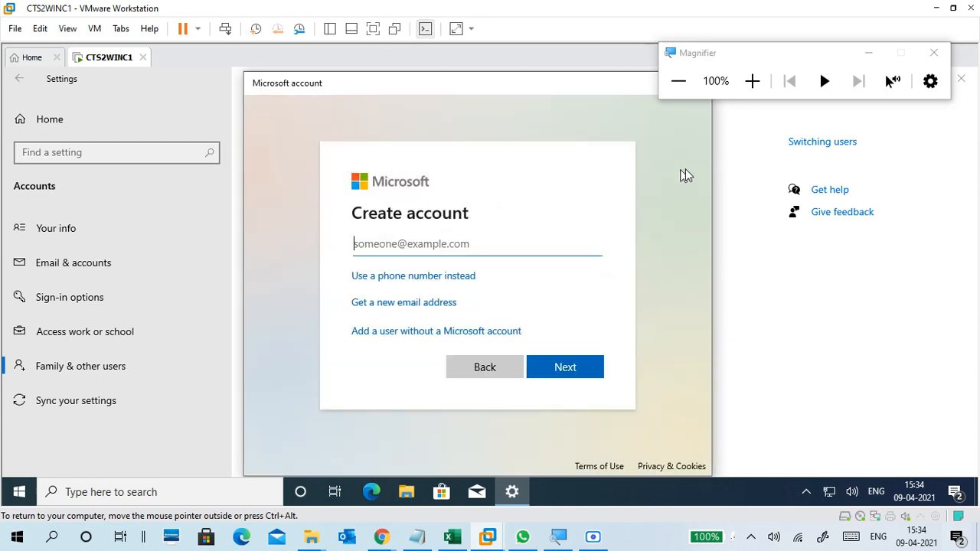
Magnify the screen to 175% and choose to add a user without a Microsoft account.
left_click(752, 80)
left_click(752, 80)
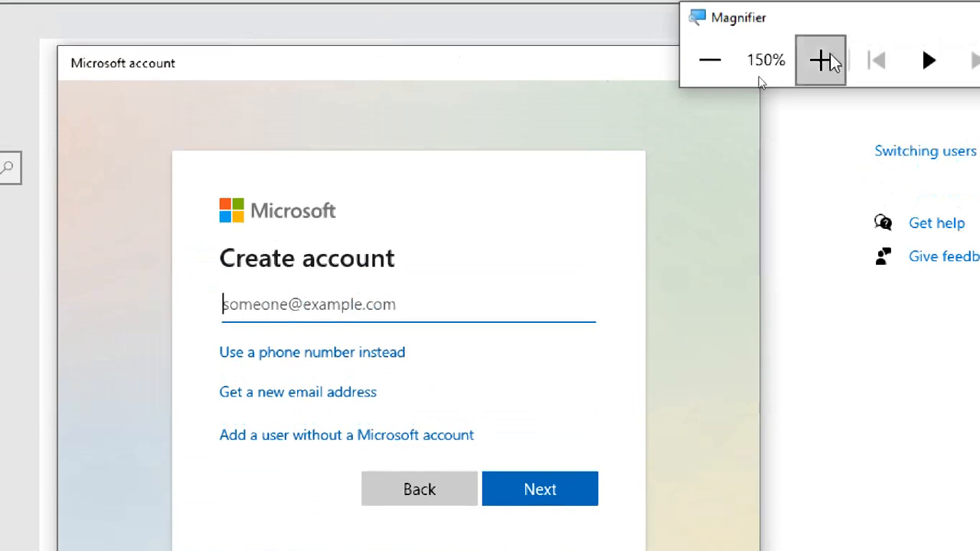
left_click(830, 61)
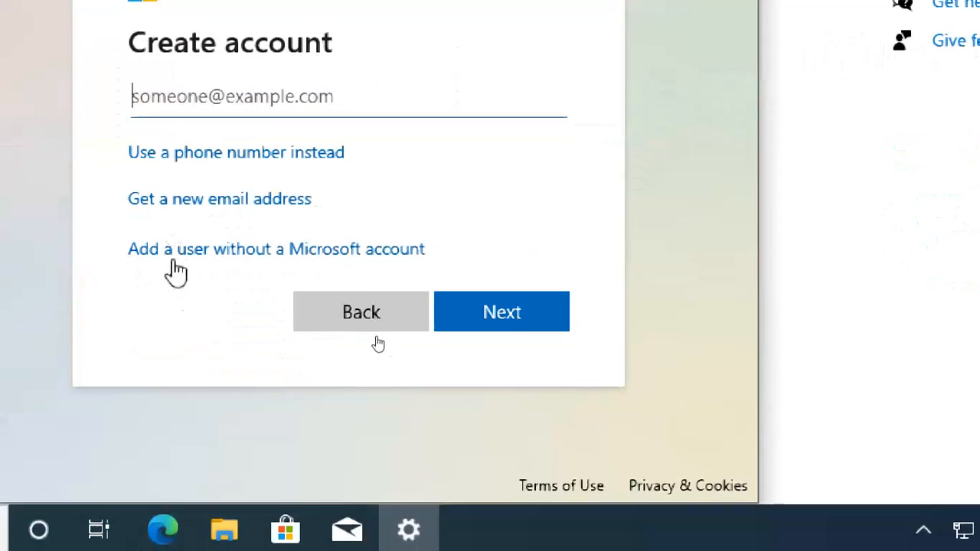
left_click(377, 252)
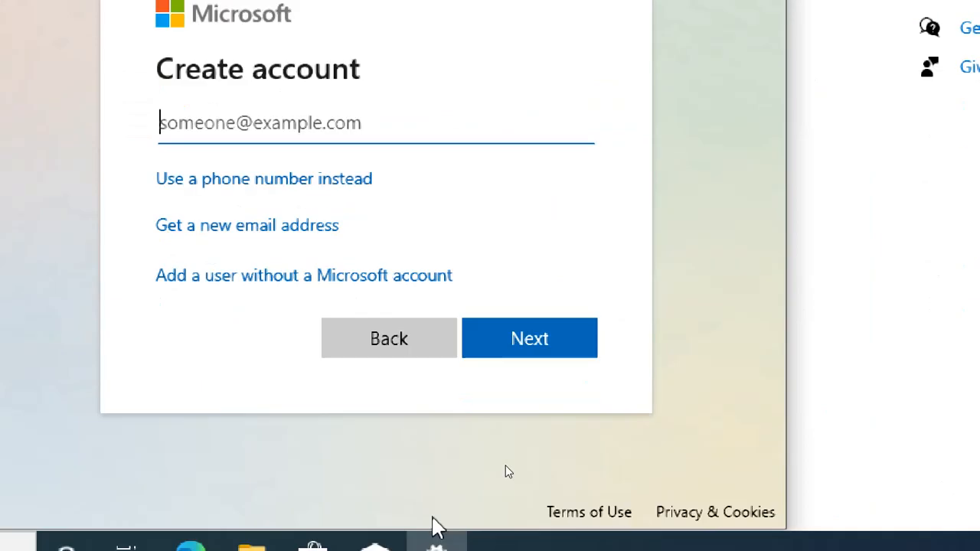
left_click(269, 283)
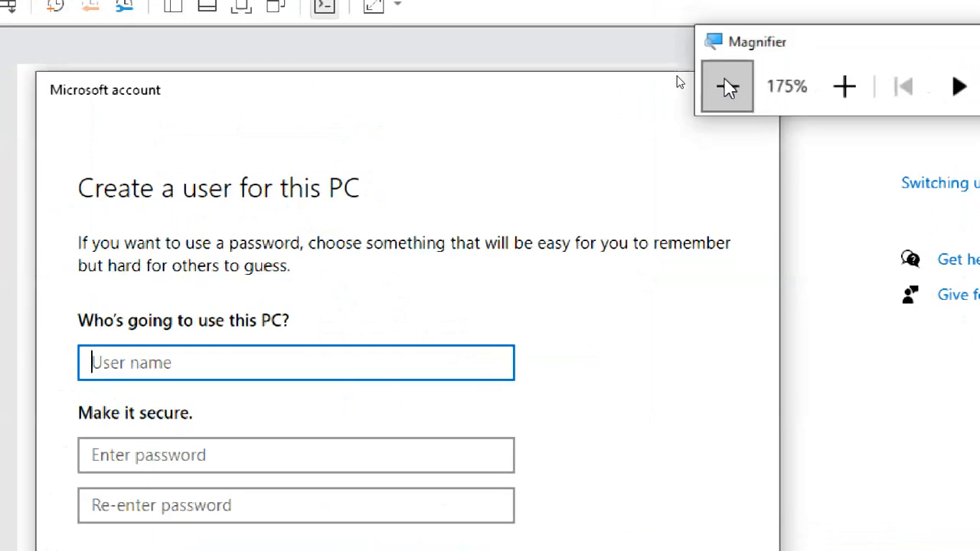
Reduce the magnification to 150% and create the local user student2 with the password left blank.
left_click(727, 87)
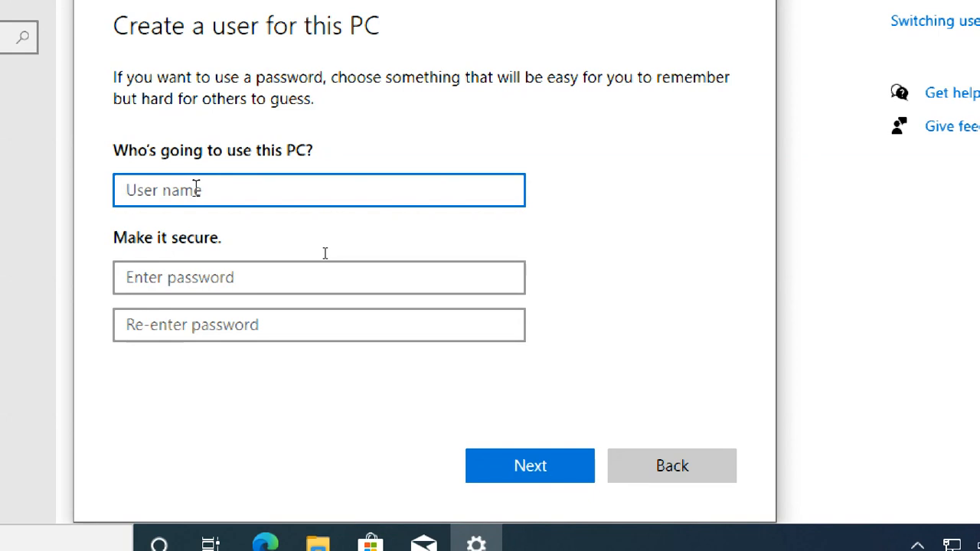
type("student2")
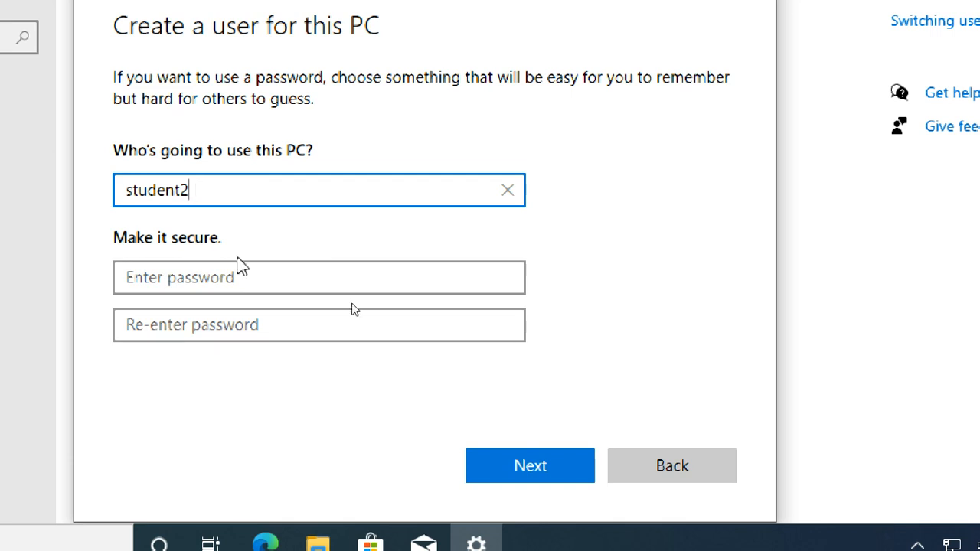
left_click(249, 277)
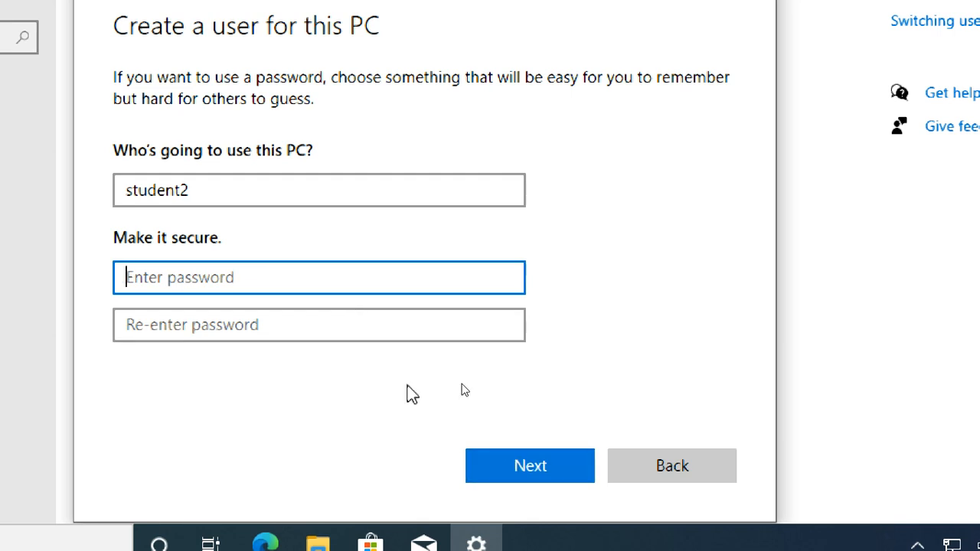
left_click(499, 465)
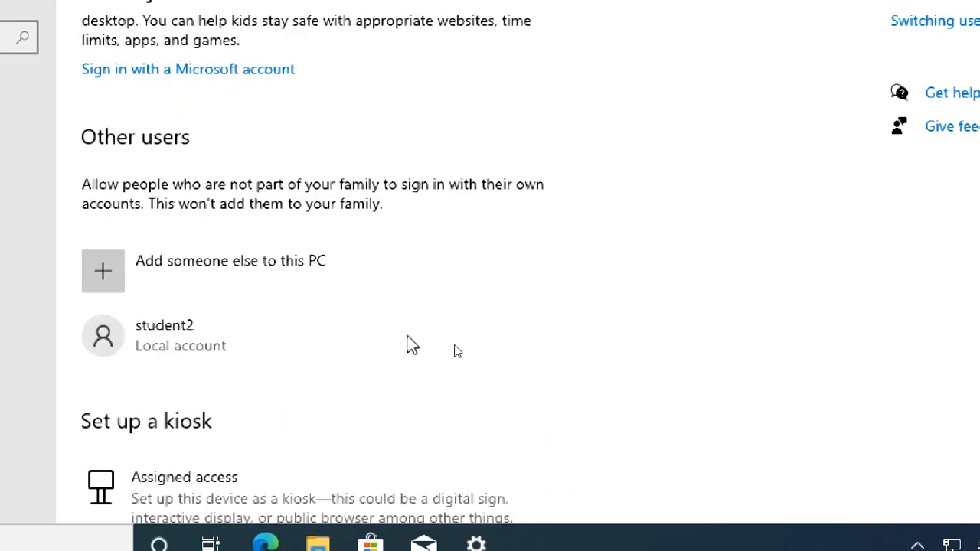
Examine the account type choices for student2, trying Administrator and Standard User, and cancel the change.
left_click(162, 348)
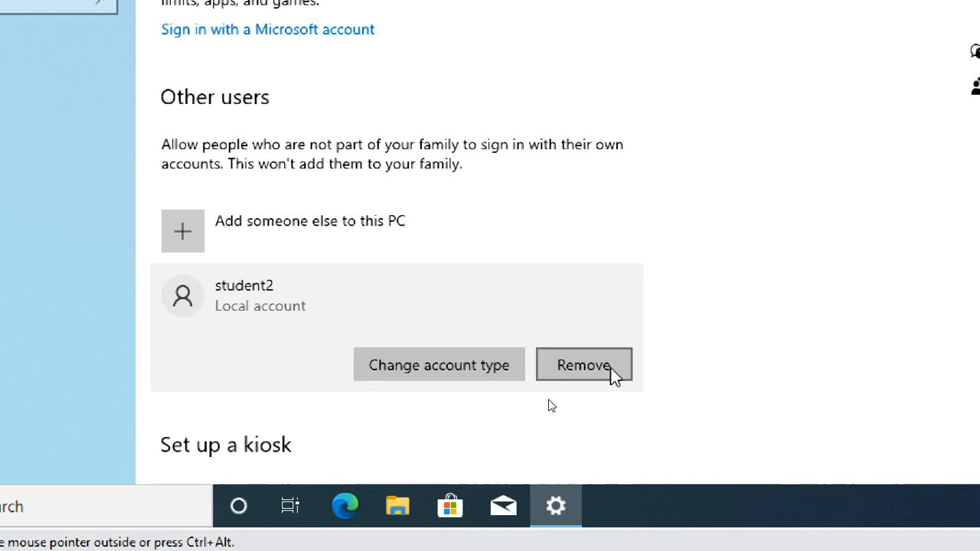
left_click(435, 366)
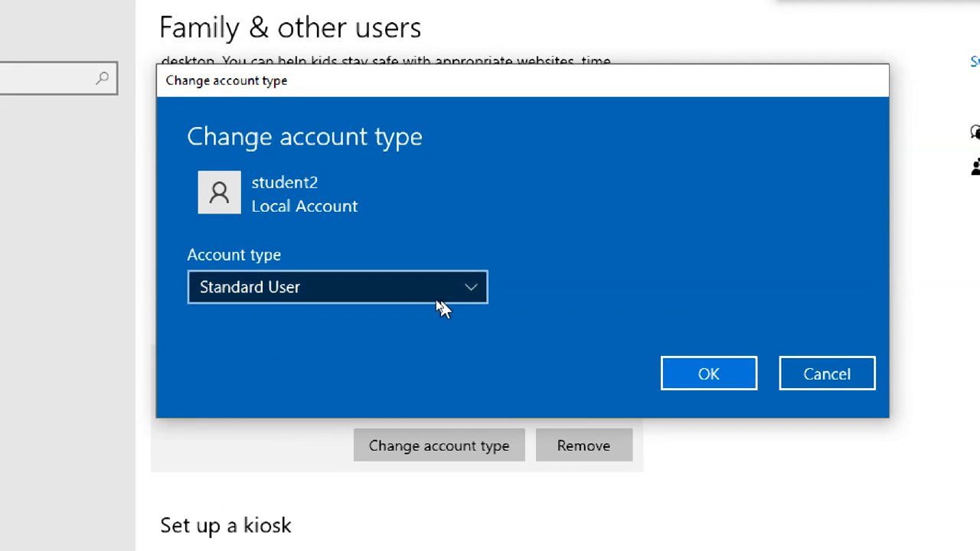
left_click(459, 290)
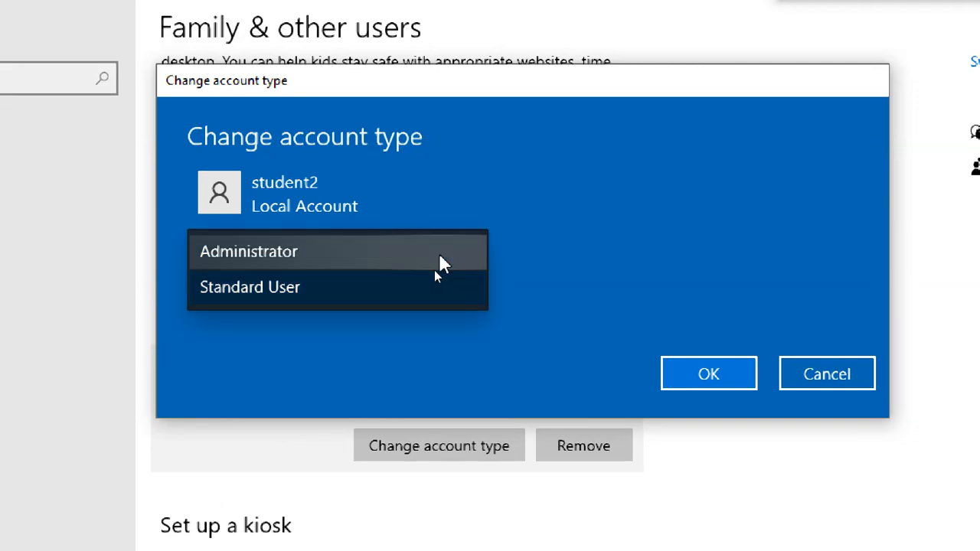
left_click(440, 256)
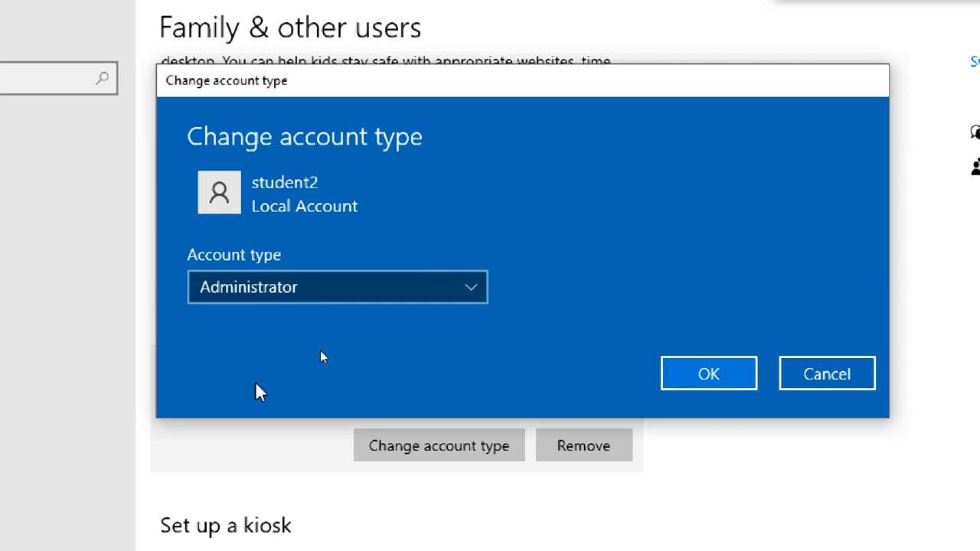
left_click(463, 291)
left_click(392, 331)
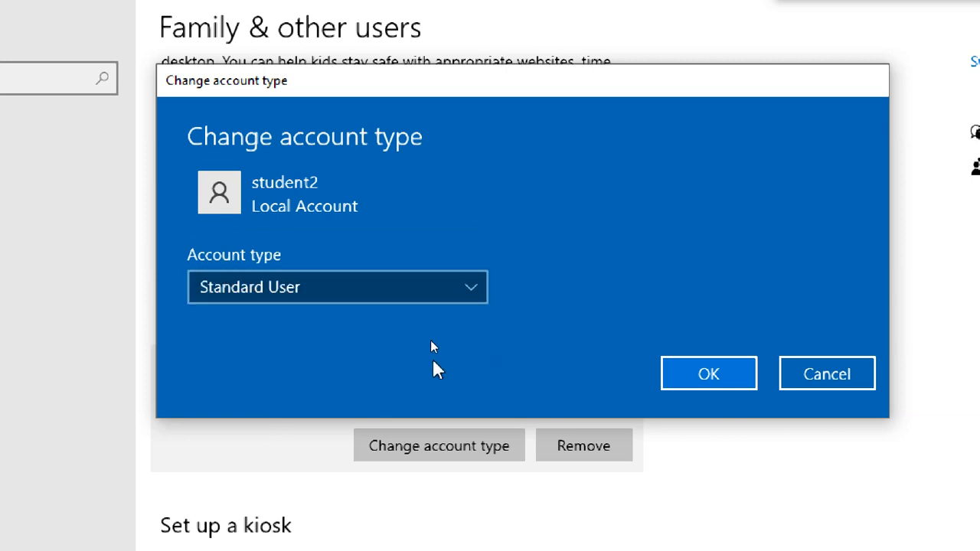
left_click(860, 372)
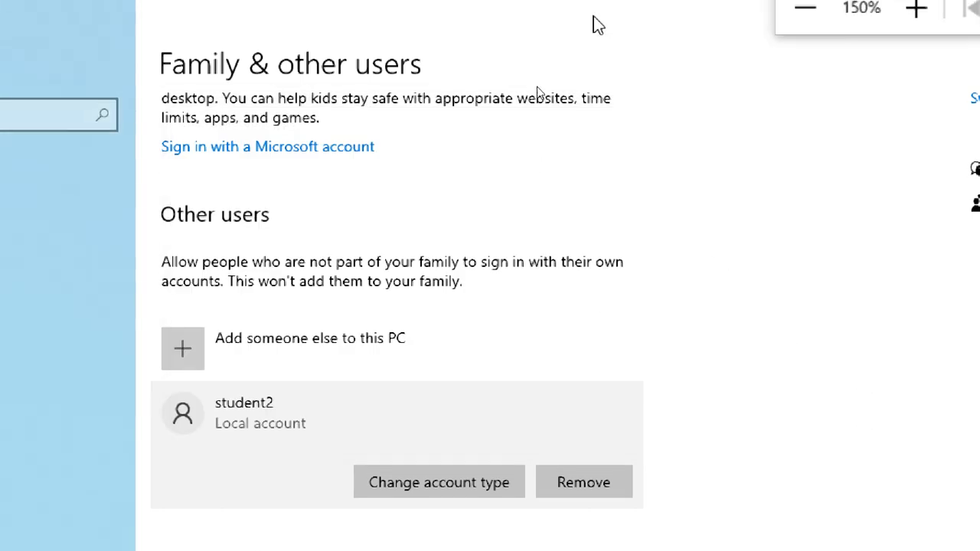
Reset the screen magnification to 100% and return to the virtual machine's Family & other users page.
left_click(805, 36)
left_click(805, 37)
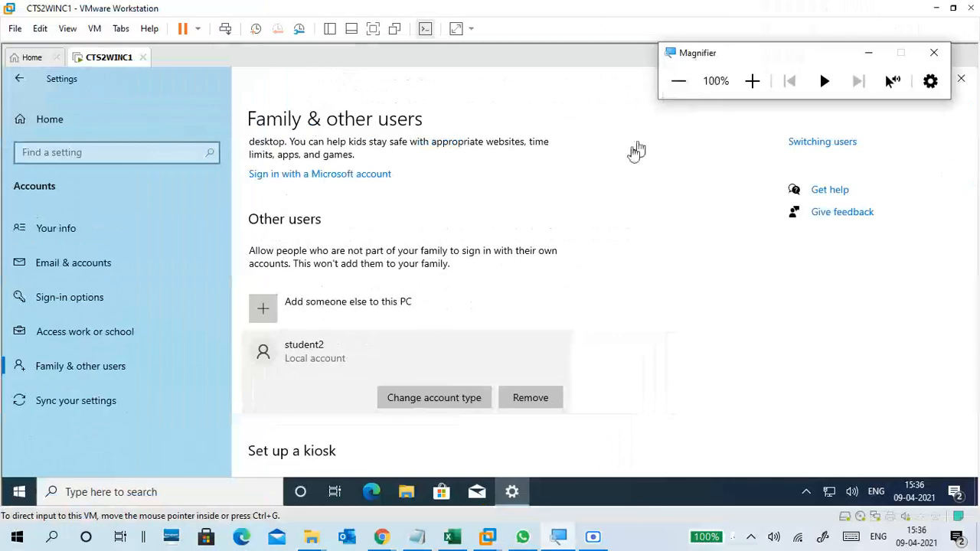
left_click(613, 280)
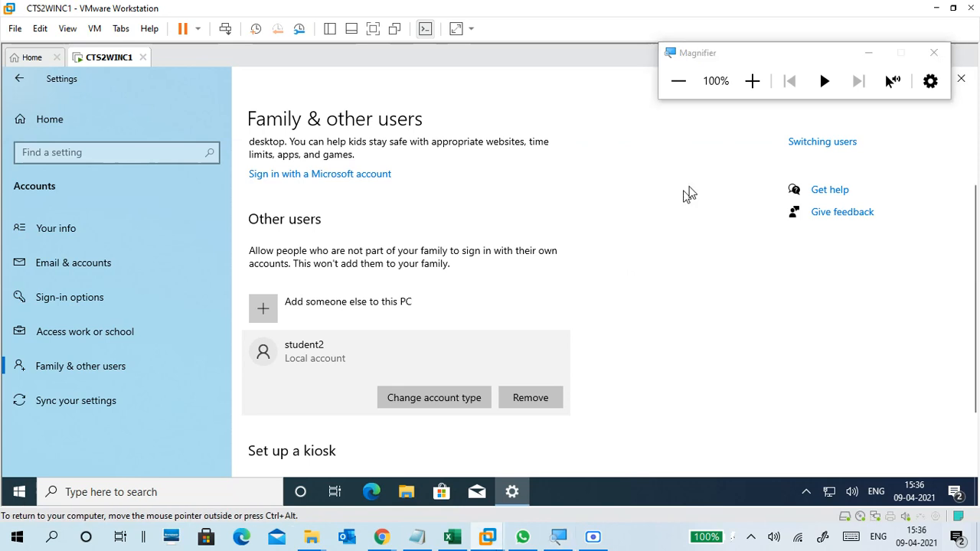
Set the screen magnification to 125%, move the Magnifier window clear of the Settings controls, and close Settings in the virtual machine.
left_click(676, 91)
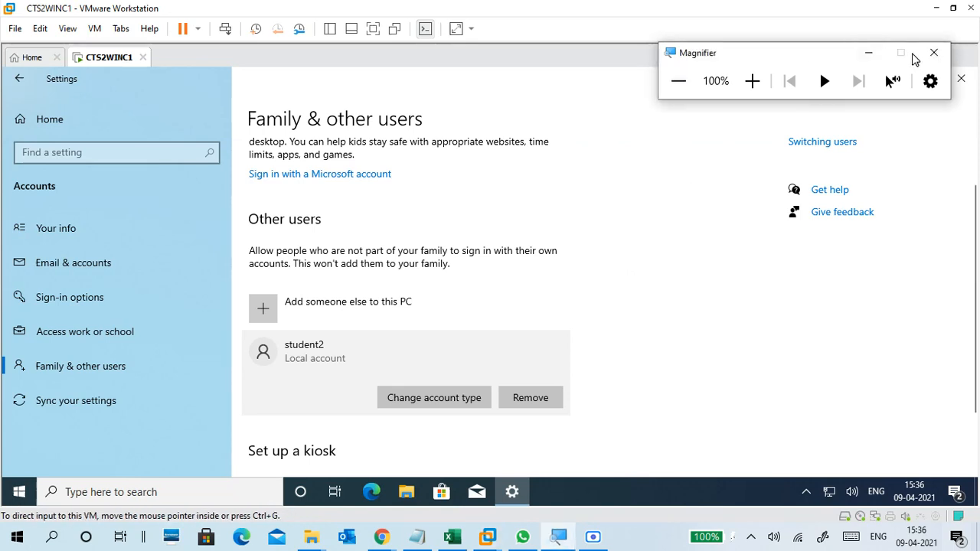
left_click(753, 81)
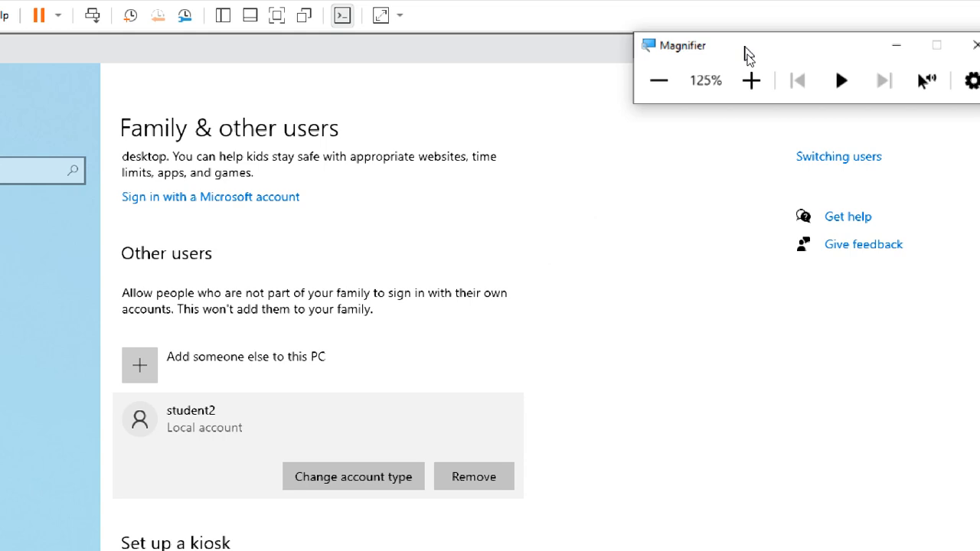
left_click_drag(746, 48, 832, 174)
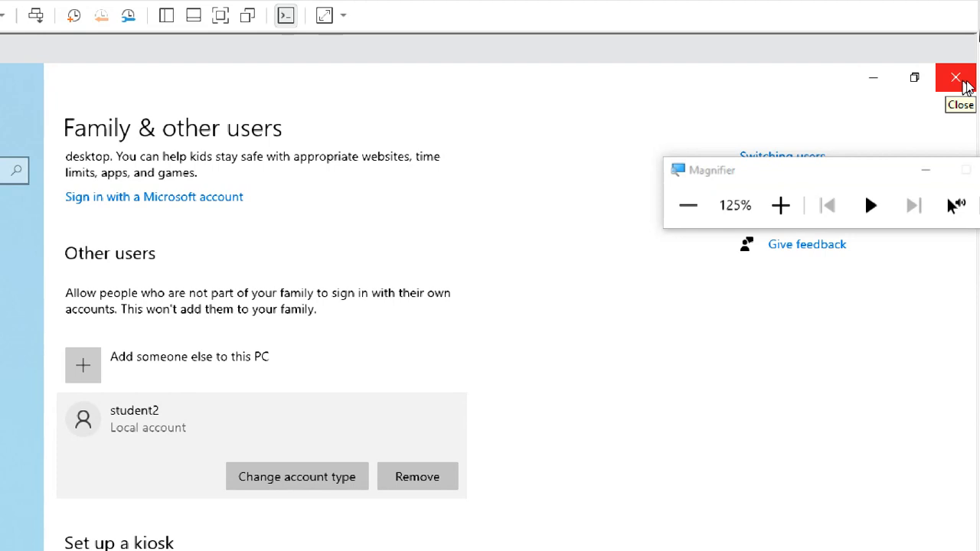
left_click(963, 81)
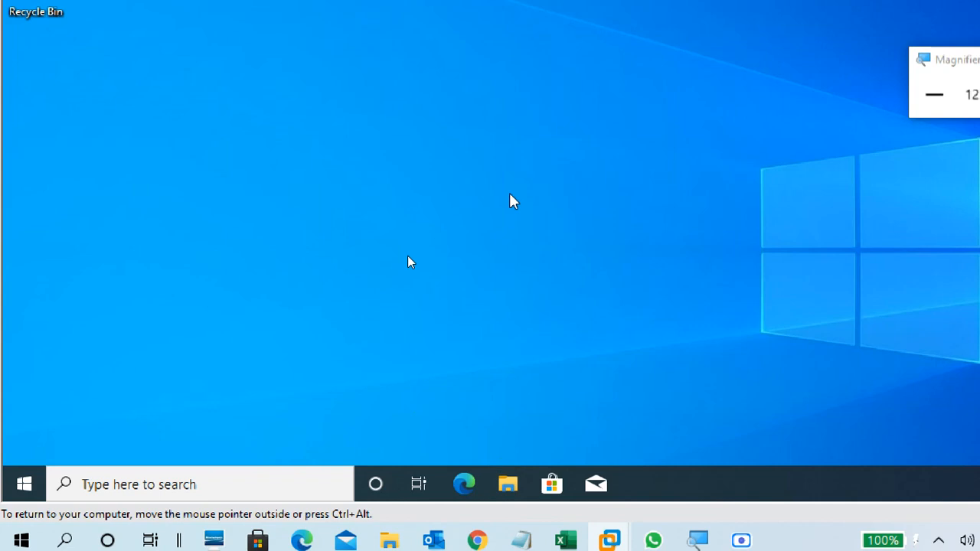
Open the Student1 profile folder in C:\Users using the virtual machine's File Explorer.
left_click(509, 486)
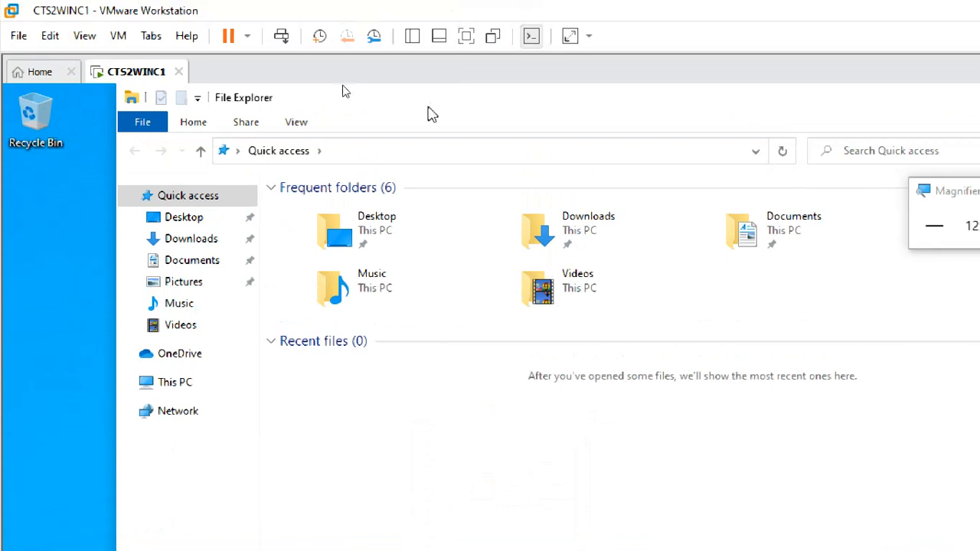
left_click(181, 383)
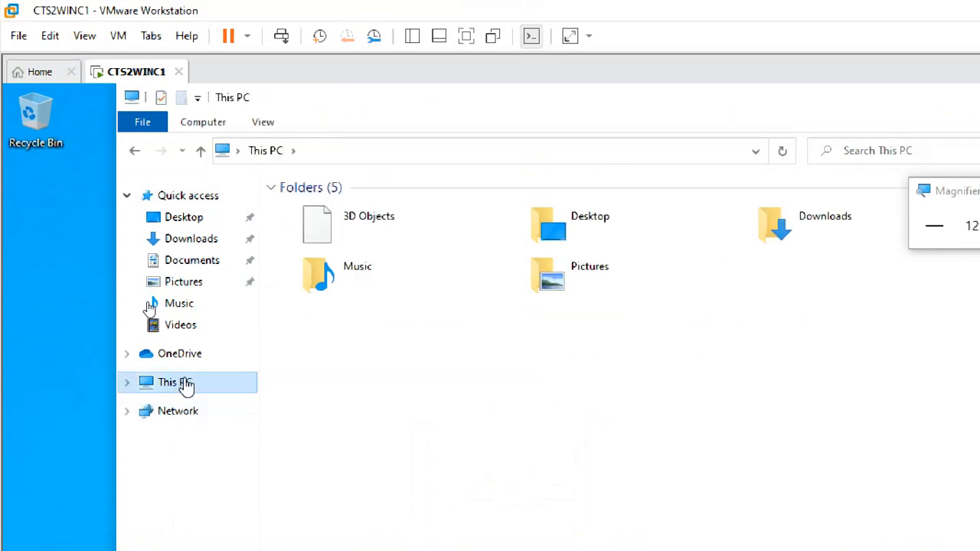
left_click(419, 412)
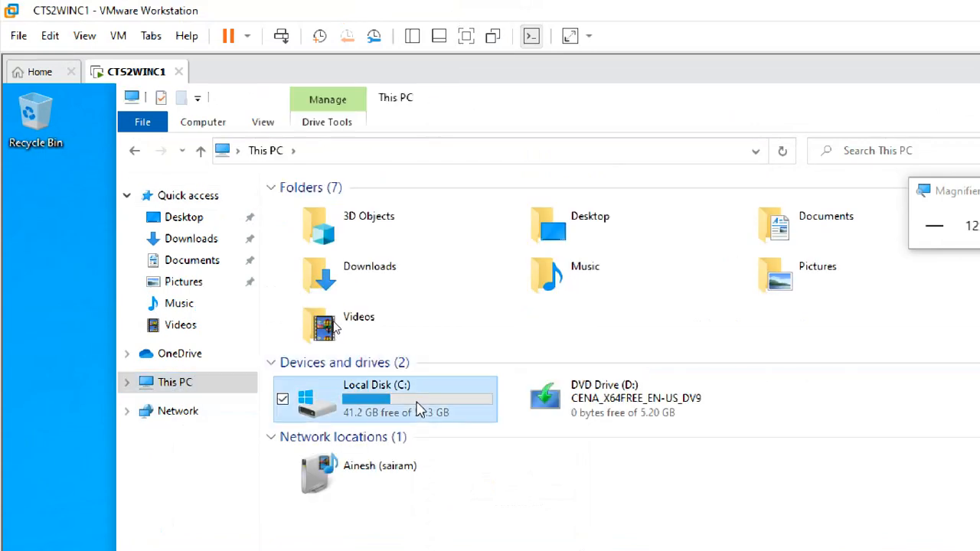
double_click(420, 411)
left_click(324, 268)
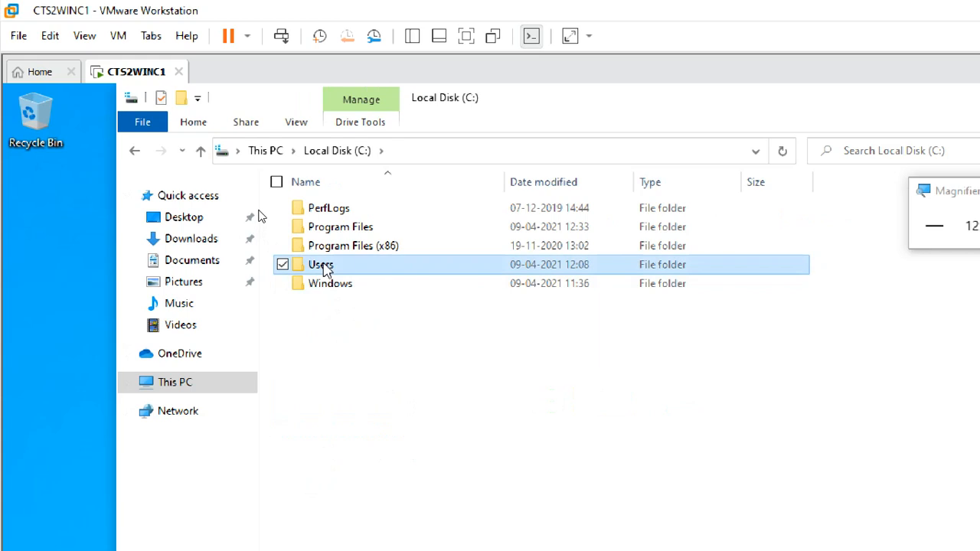
double_click(324, 267)
left_click(354, 234)
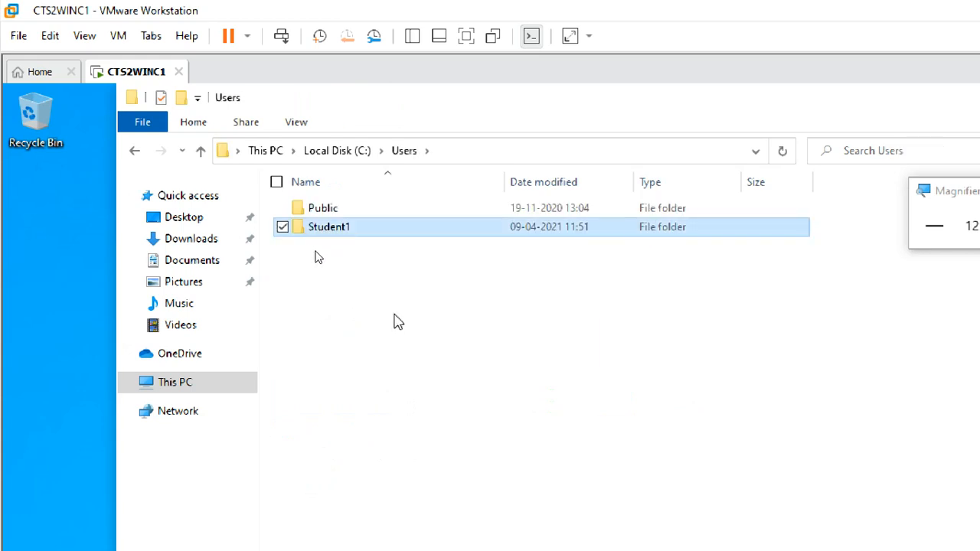
double_click(374, 236)
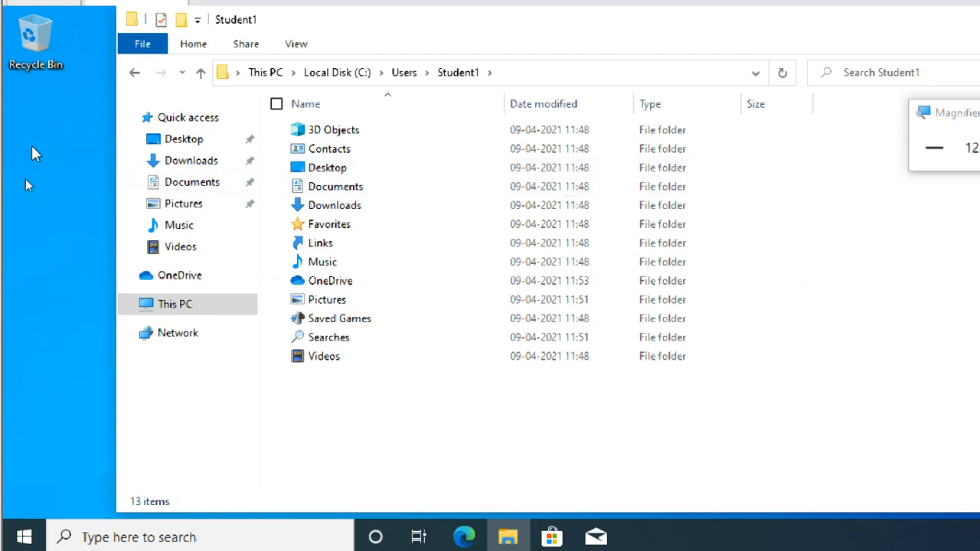
Shift the Student1 folder window aside and create a text document named s1 on the desktop.
right_click(53, 127)
left_click(49, 105)
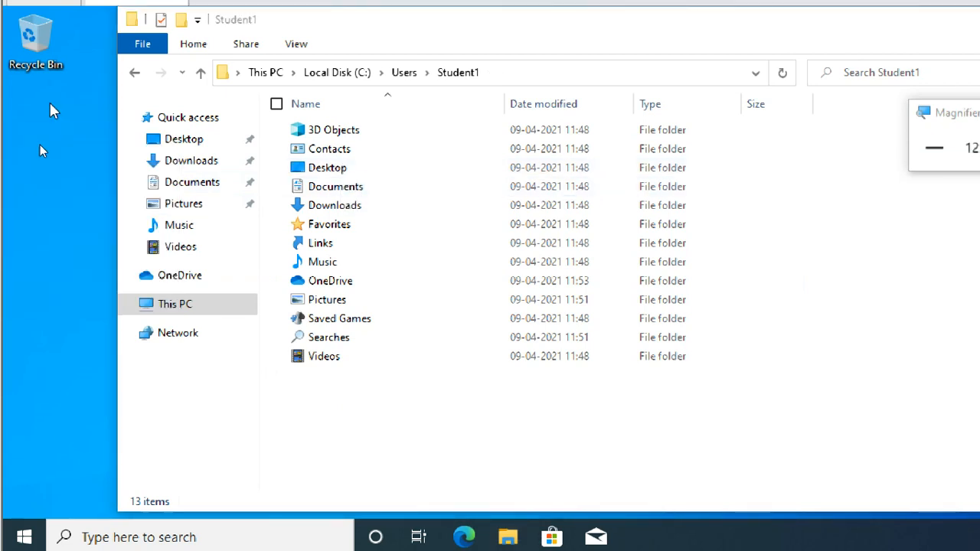
left_click_drag(278, 29, 636, 68)
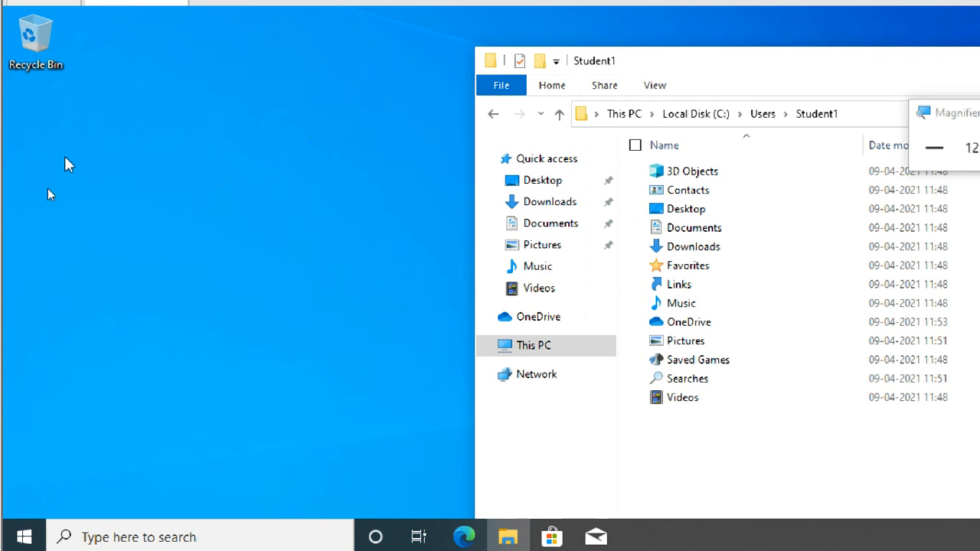
right_click(38, 158)
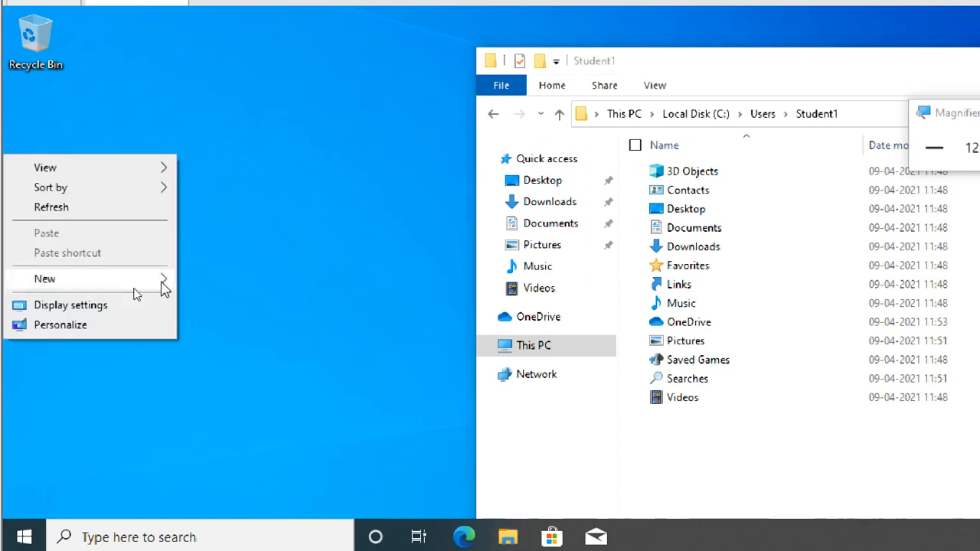
left_click(234, 363)
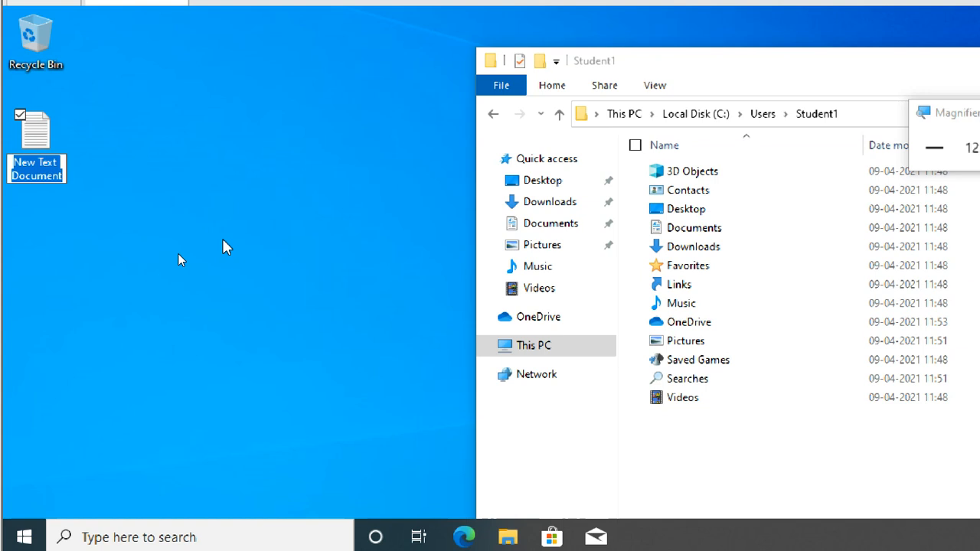
type("s")
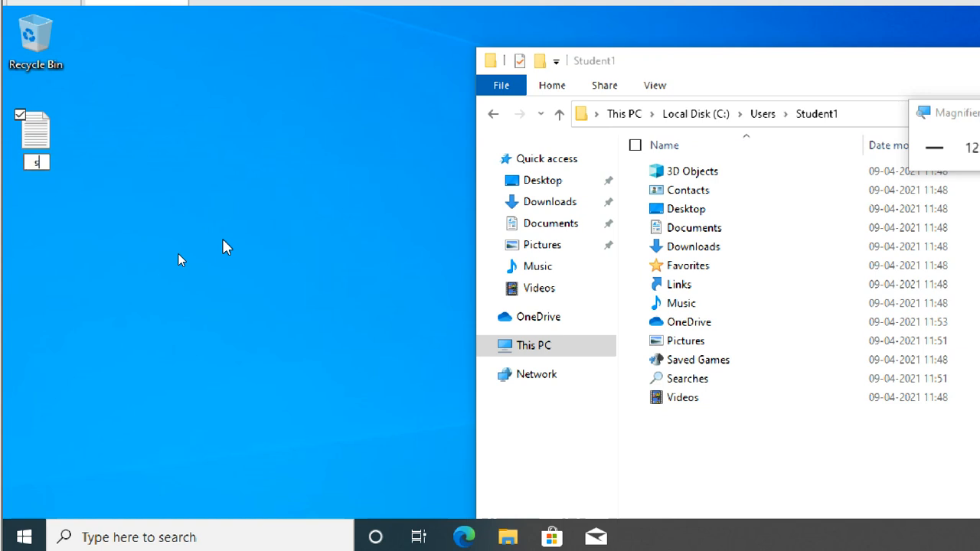
type("1")
key("Return")
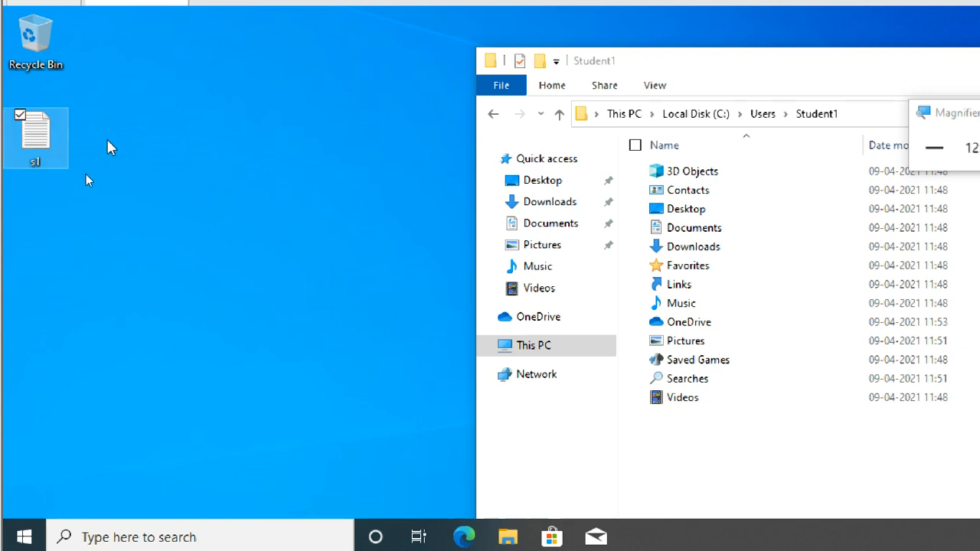
Write "this is s1 file" in the s1 document, save it, and exit Notepad.
double_click(39, 167)
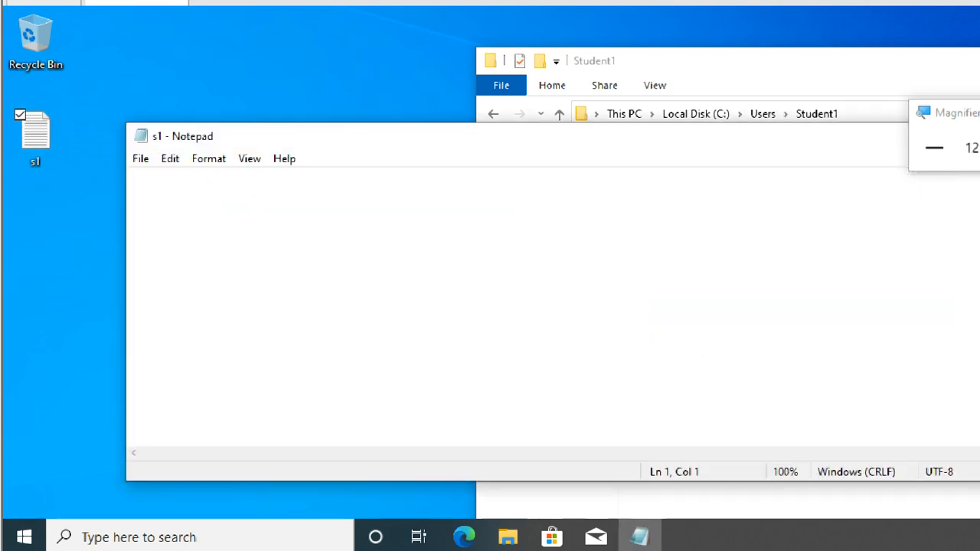
type("this is s1 file")
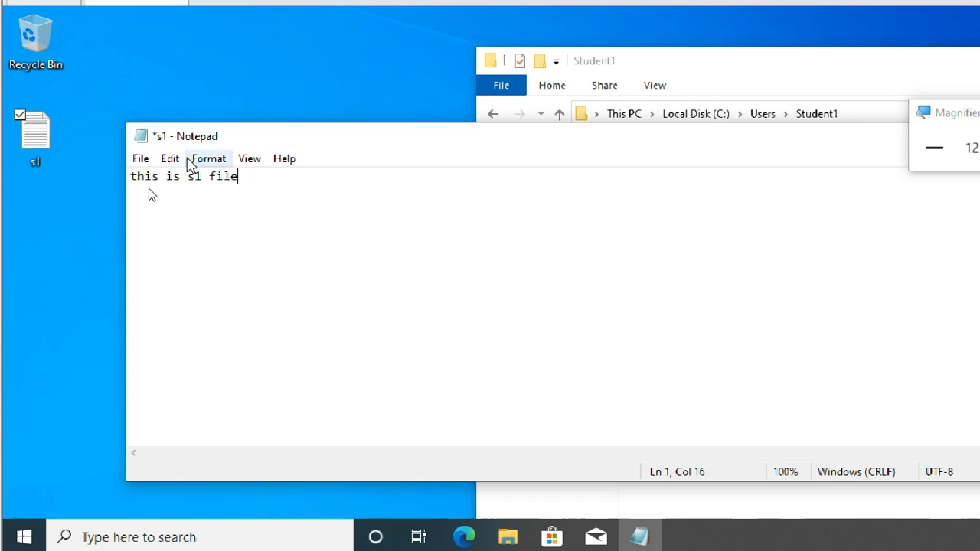
left_click(141, 159)
left_click(161, 244)
left_click(141, 159)
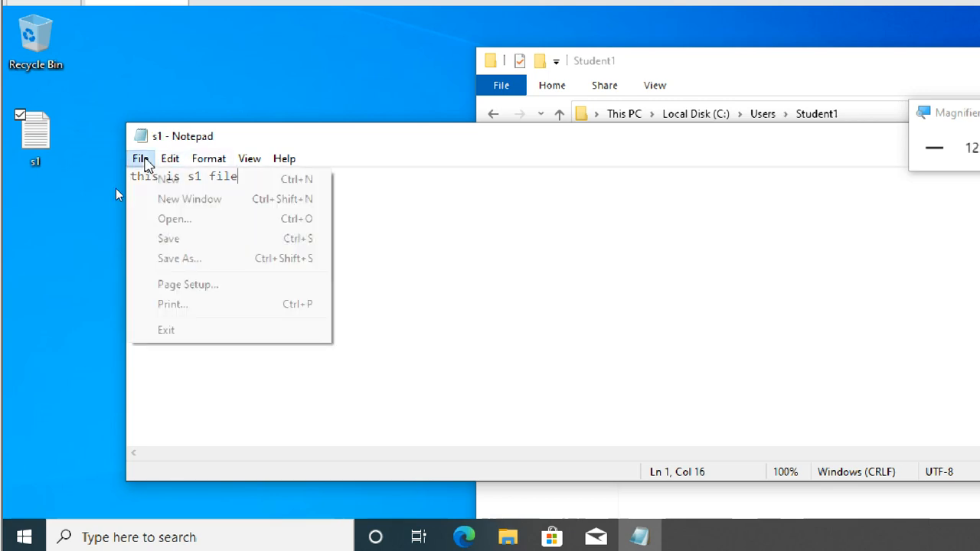
left_click(166, 330)
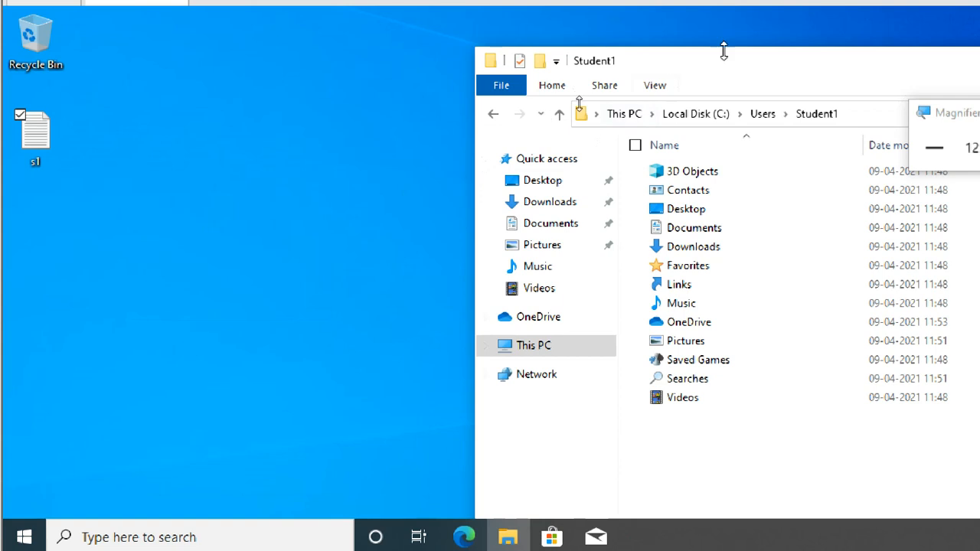
Open the Desktop folder inside the Student1 profile folder and select the s1 file there.
left_click_drag(731, 65, 415, 49)
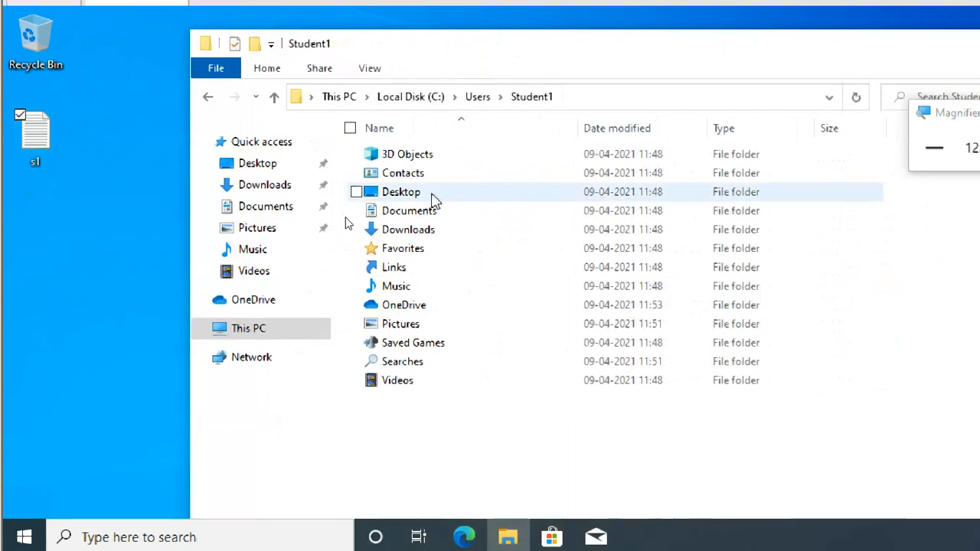
left_click(410, 199)
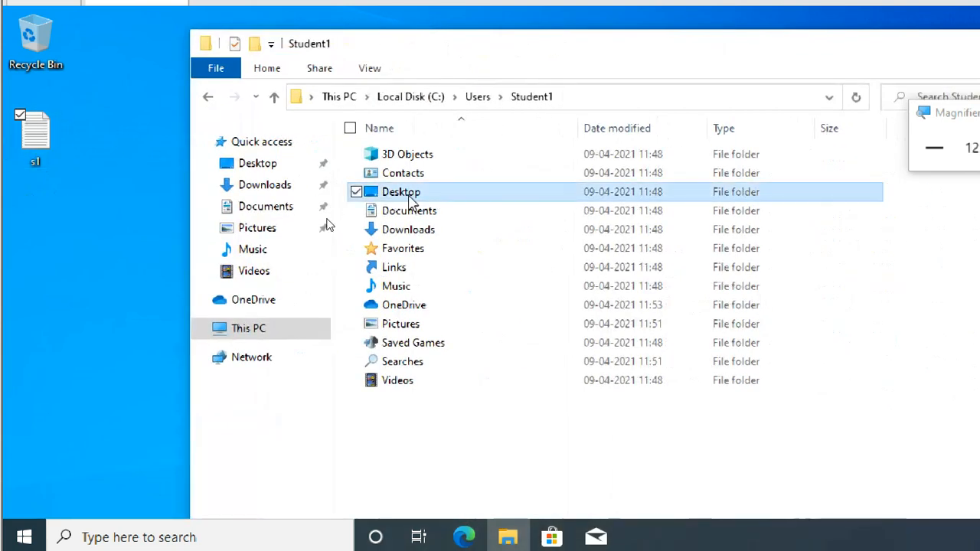
double_click(427, 199)
left_click(405, 160)
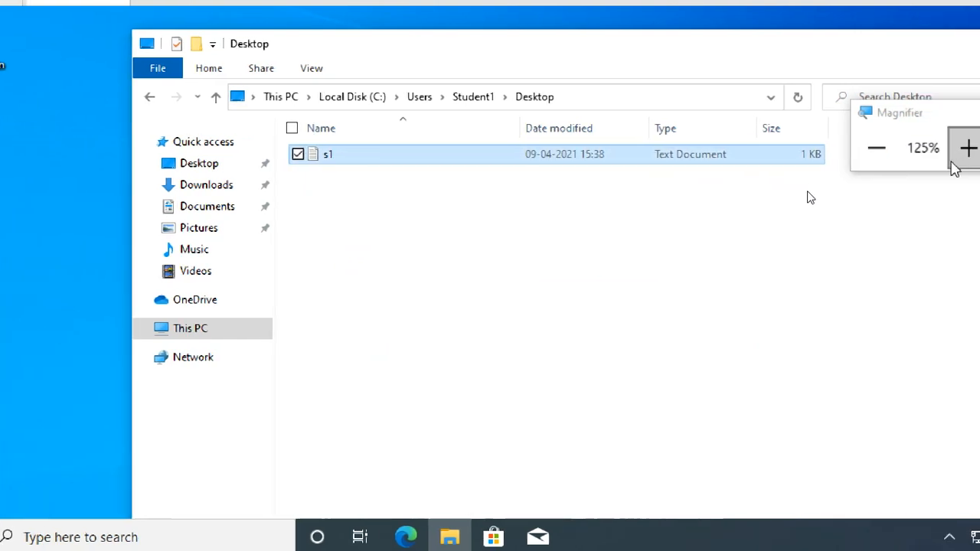
Increase the screen magnification and view the Desktop and Downloads folders under This PC.
left_click(968, 148)
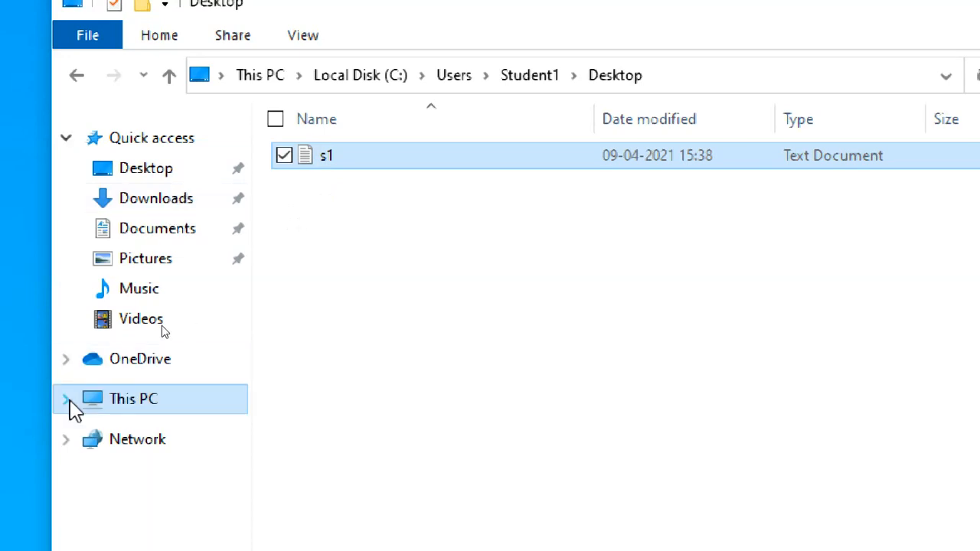
left_click(67, 401)
scroll(192, 357, "down", 1)
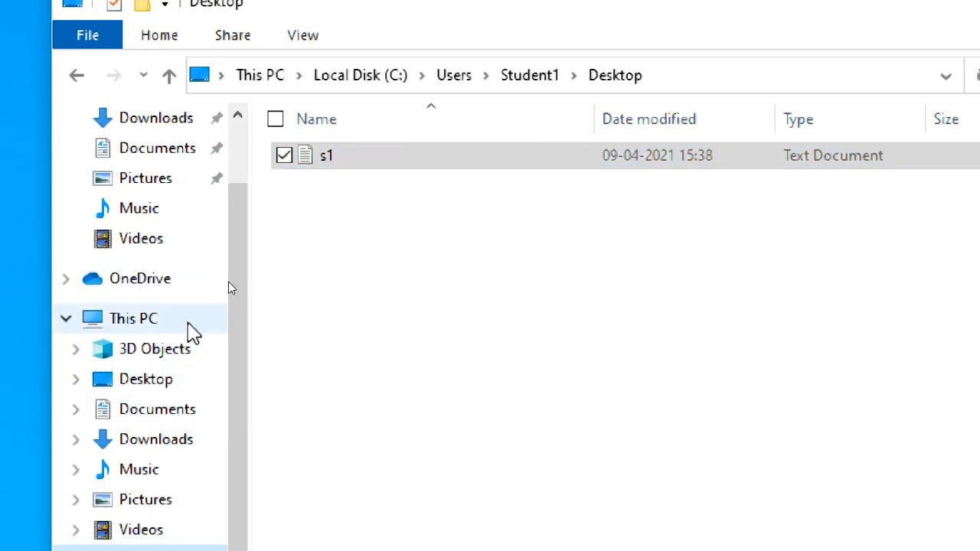
left_click(153, 383)
left_click(170, 417)
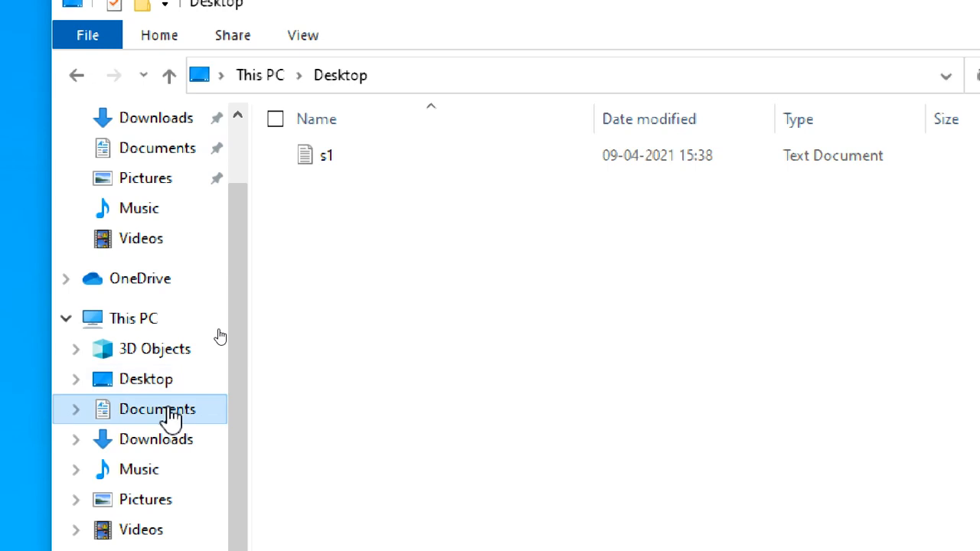
left_click(181, 451)
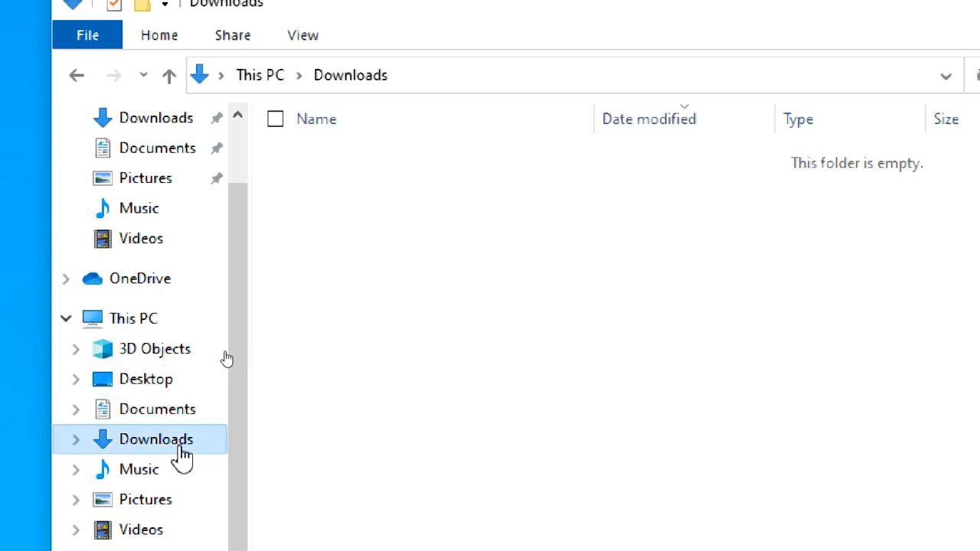
Create a rich text document named sdoc1 in the Documents folder and select it.
left_click(171, 410)
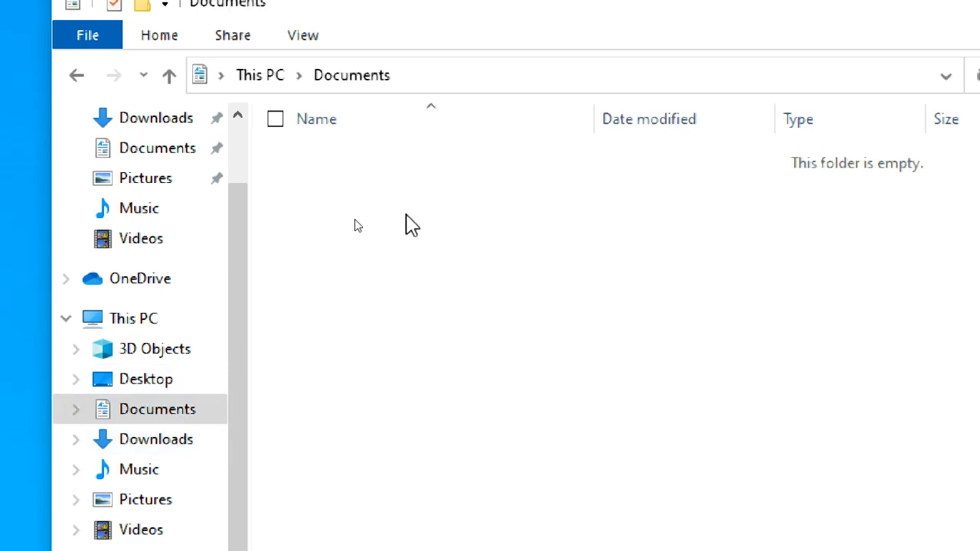
right_click(411, 225)
mouse_move(295, 503)
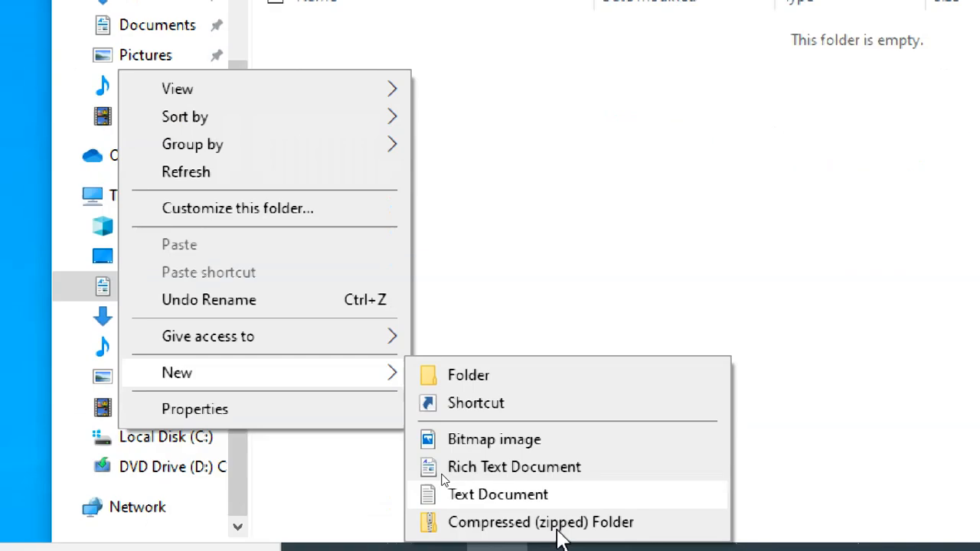
left_click(508, 406)
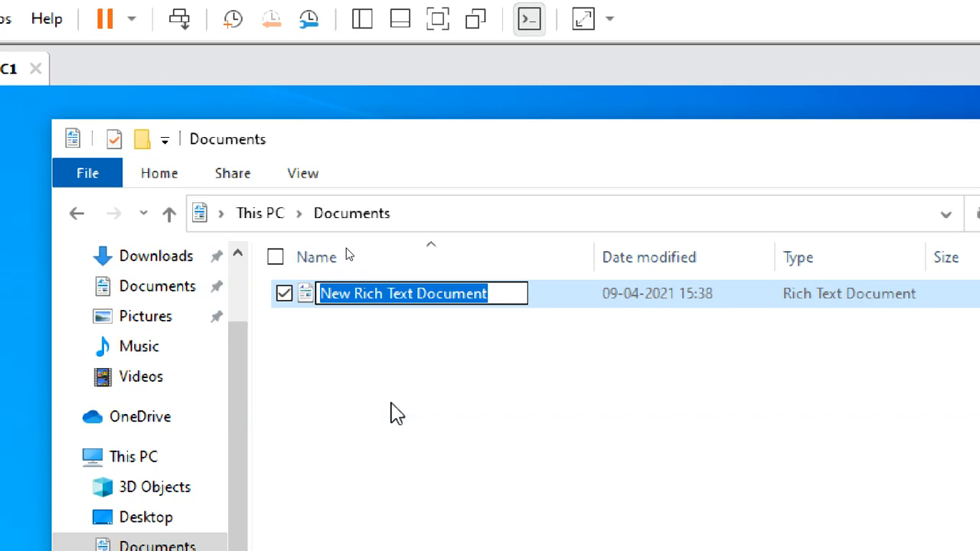
type("s")
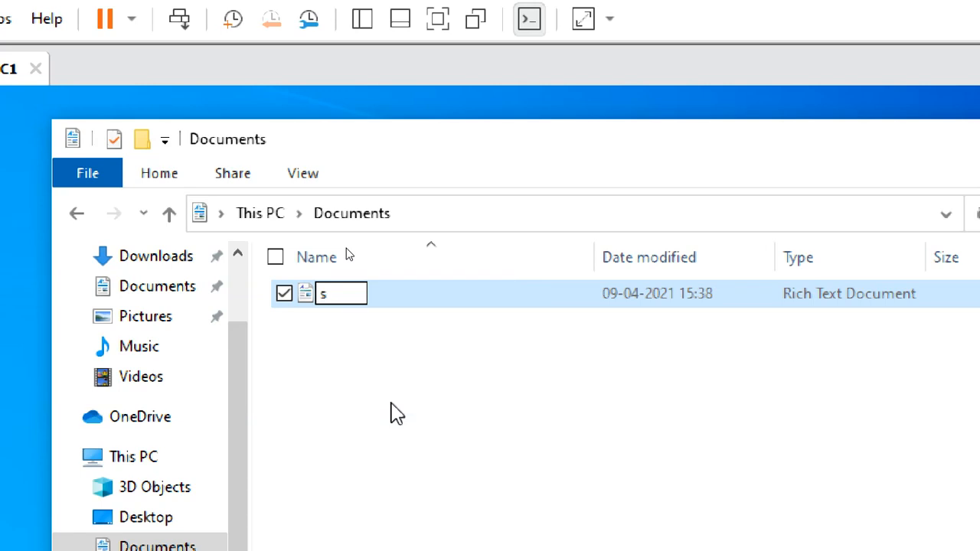
type("dco")
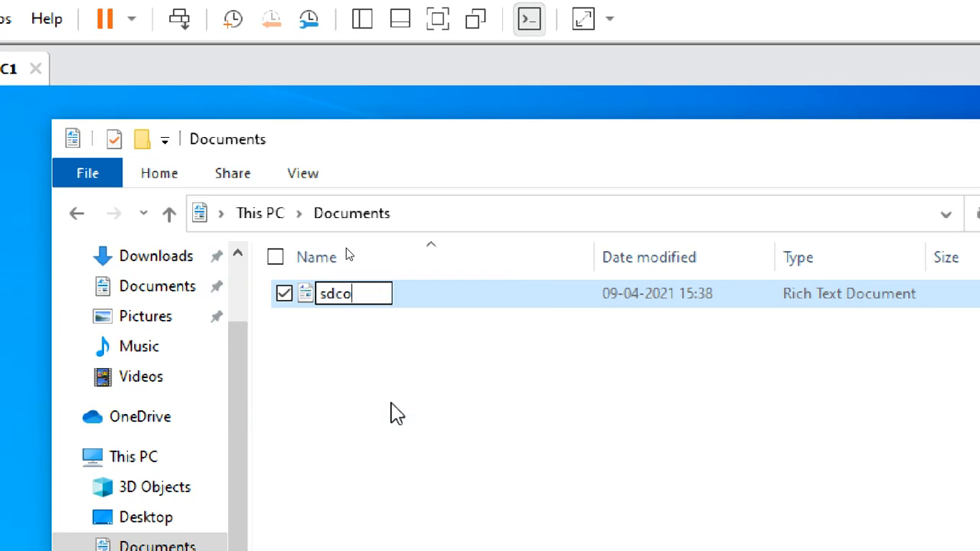
key("BackSpace")
key("BackSpace")
type("oc")
left_click(417, 373)
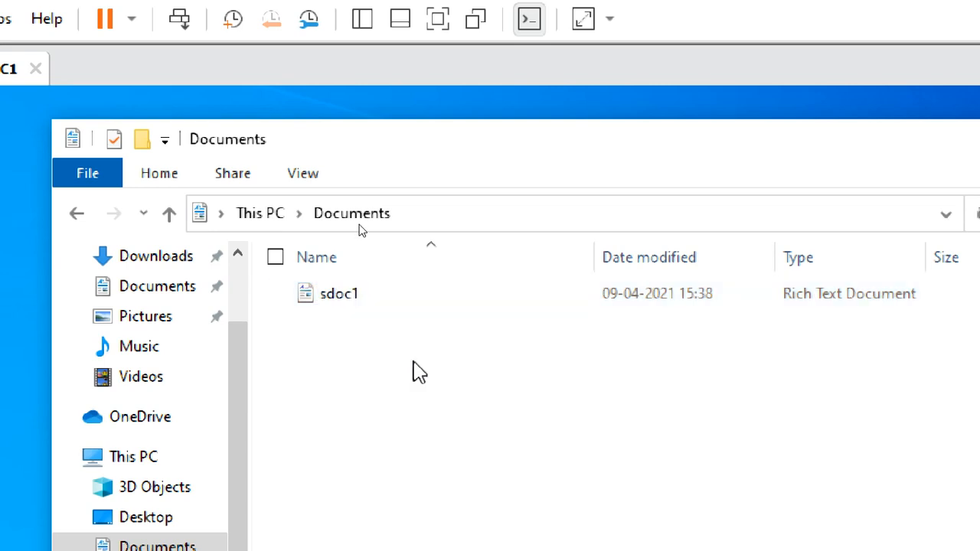
left_click(357, 299)
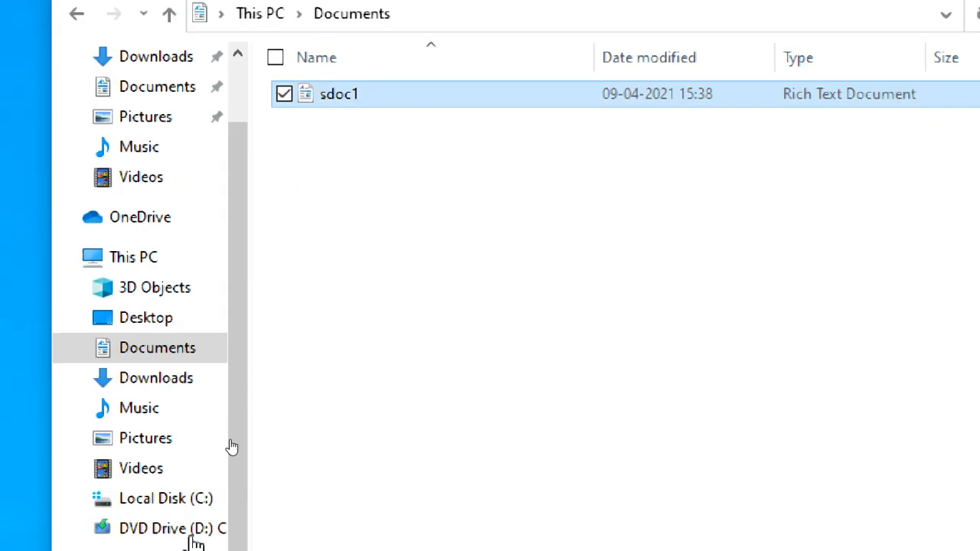
Create a bitmap image named d in the Pictures folder under This PC.
left_click(149, 426)
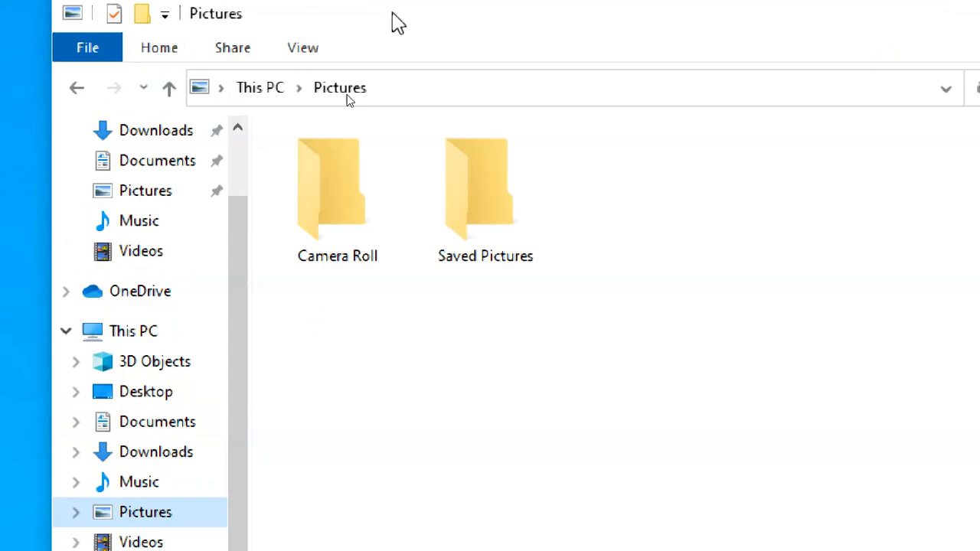
left_click(380, 264)
left_click(475, 277)
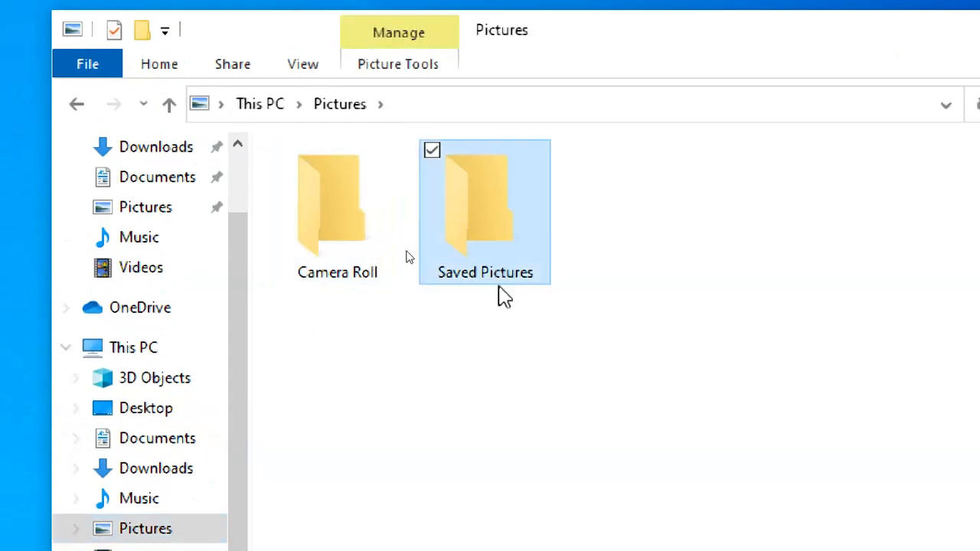
left_click(393, 292)
right_click(396, 294)
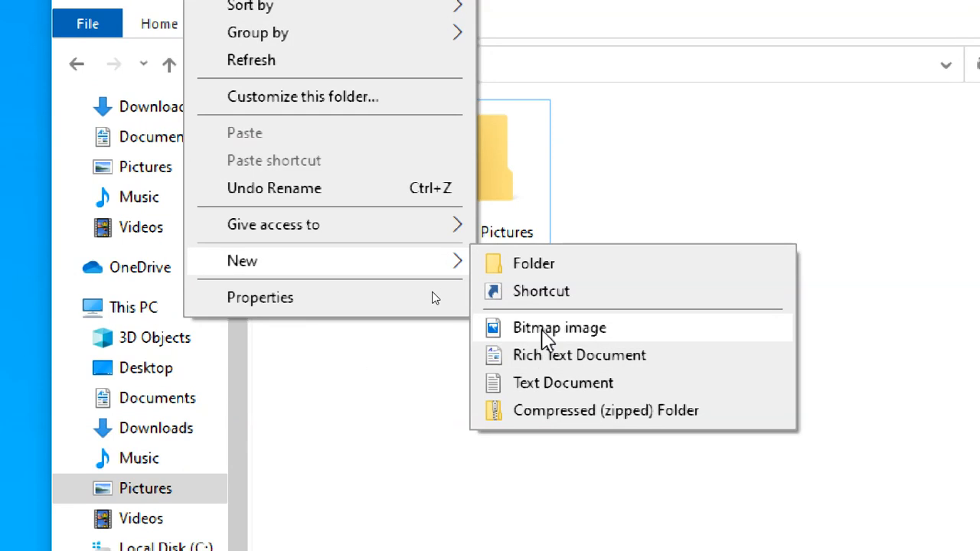
left_click(543, 330)
type("d")
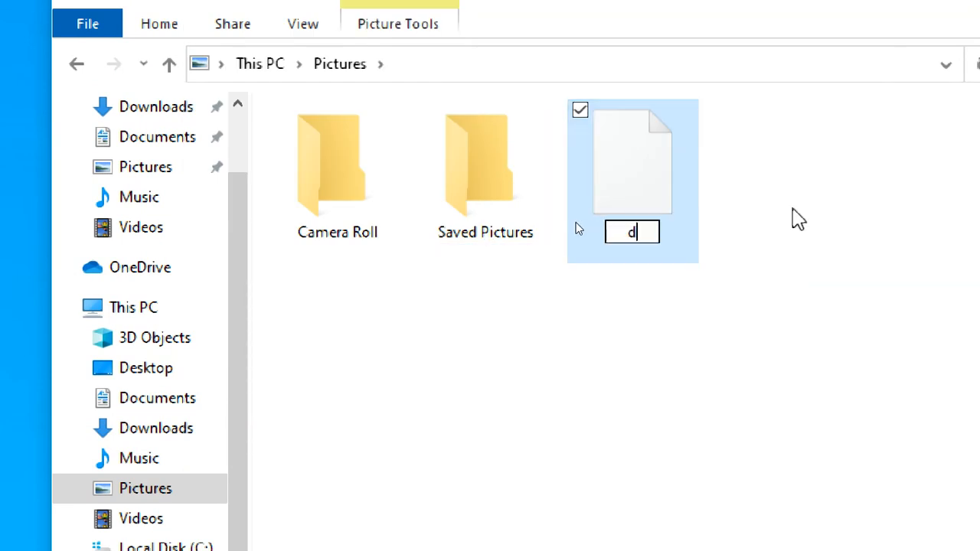
left_click(792, 215)
Open the d bitmap image from the Pictures folder in Paint.
double_click(668, 157)
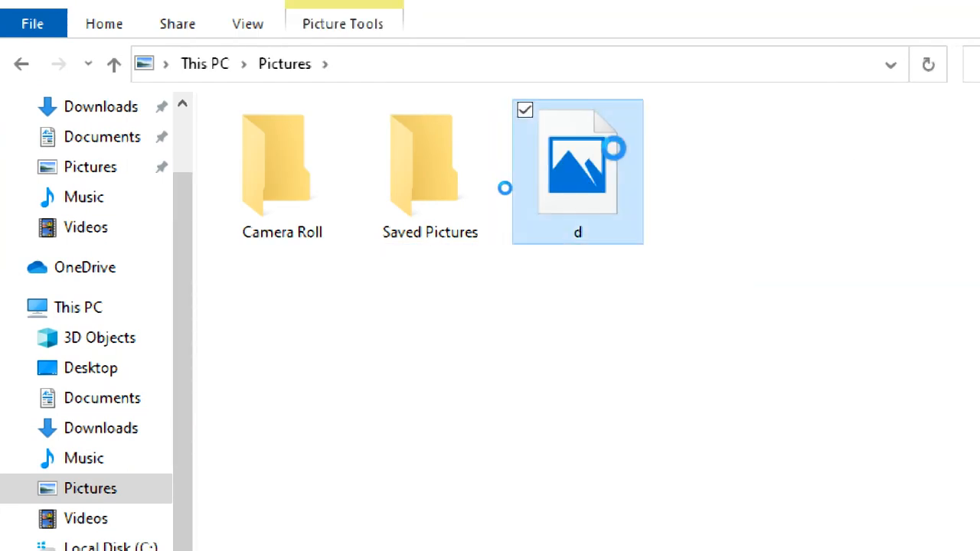
right_click(626, 158)
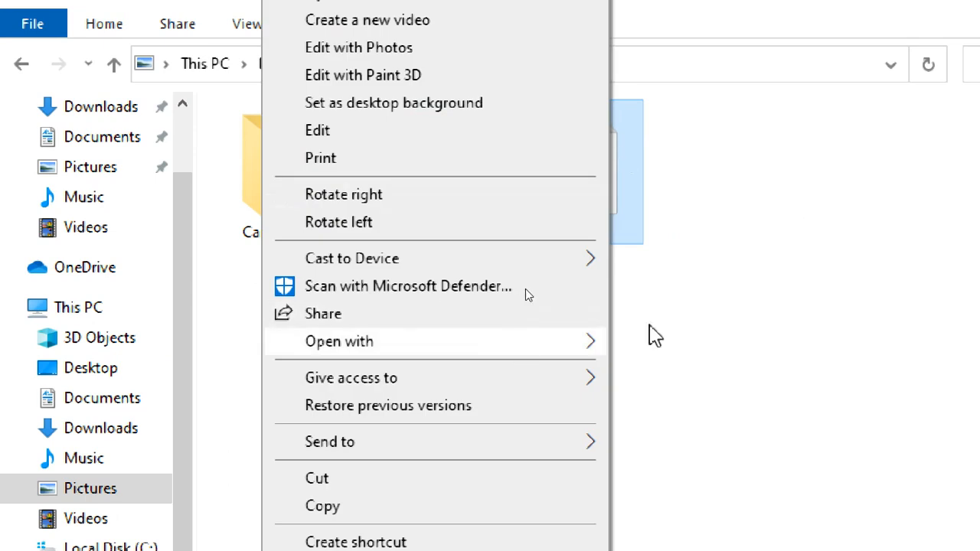
mouse_move(518, 346)
left_click(657, 343)
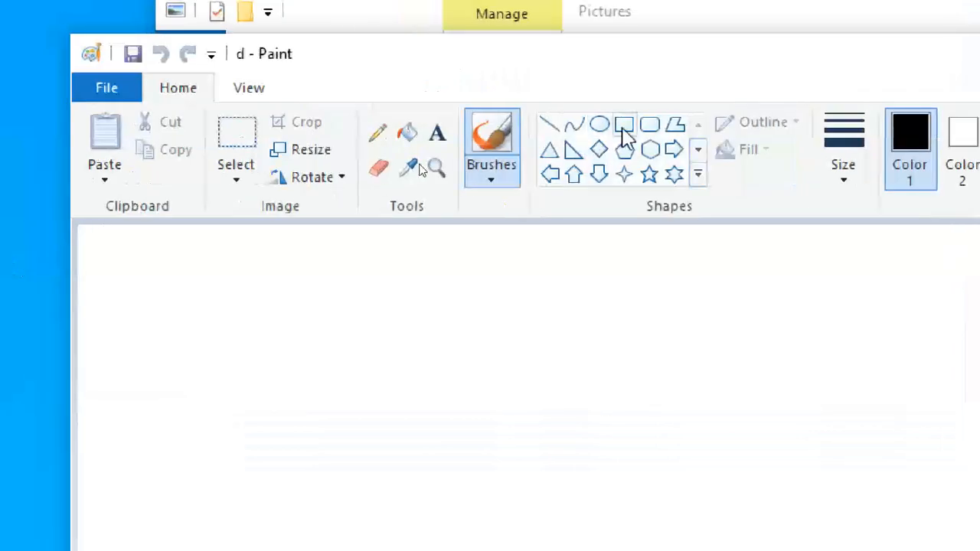
Draw a wide rectangle with a red outline on the canvas.
left_click(468, 47)
left_click_drag(350, 364, 825, 511)
left_click(720, 115)
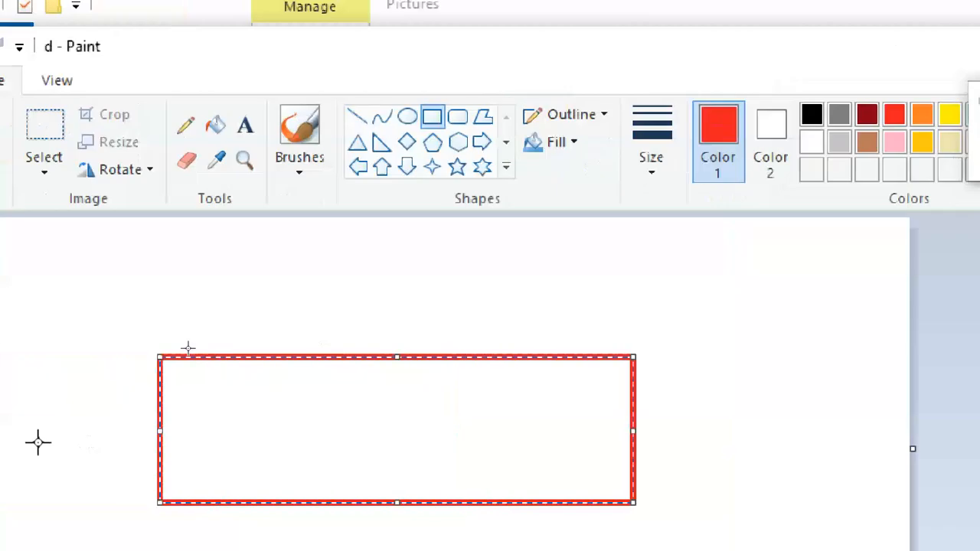
Draw a gold-outlined pentagon inside the red rectangle, and save the changes to d.bmp while closing Paint.
left_click(494, 142)
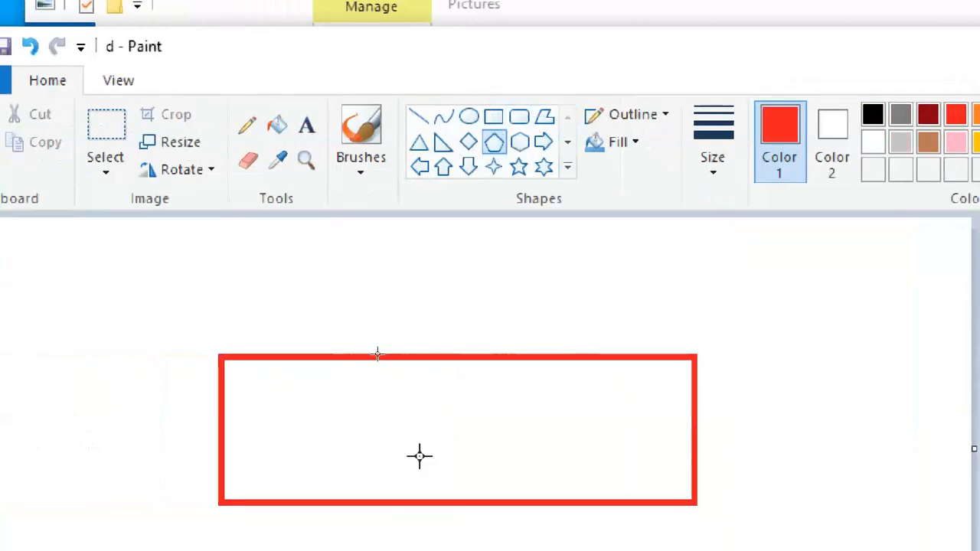
left_click_drag(385, 387, 522, 473)
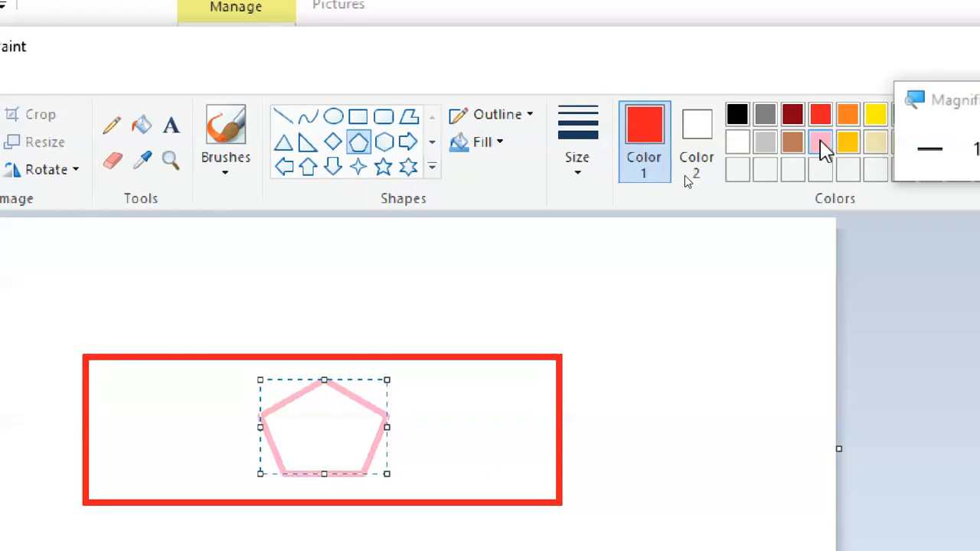
left_click(848, 144)
left_click(569, 314)
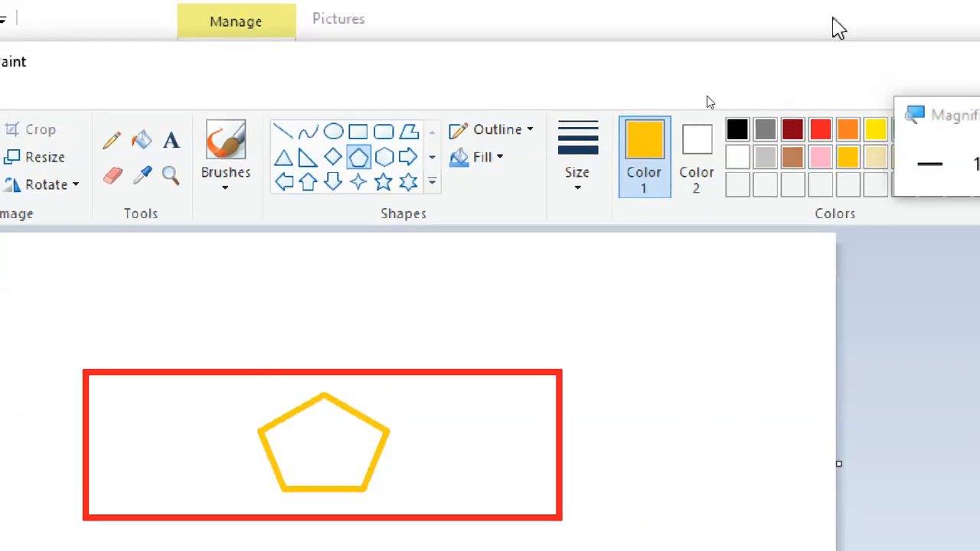
left_click(879, 66)
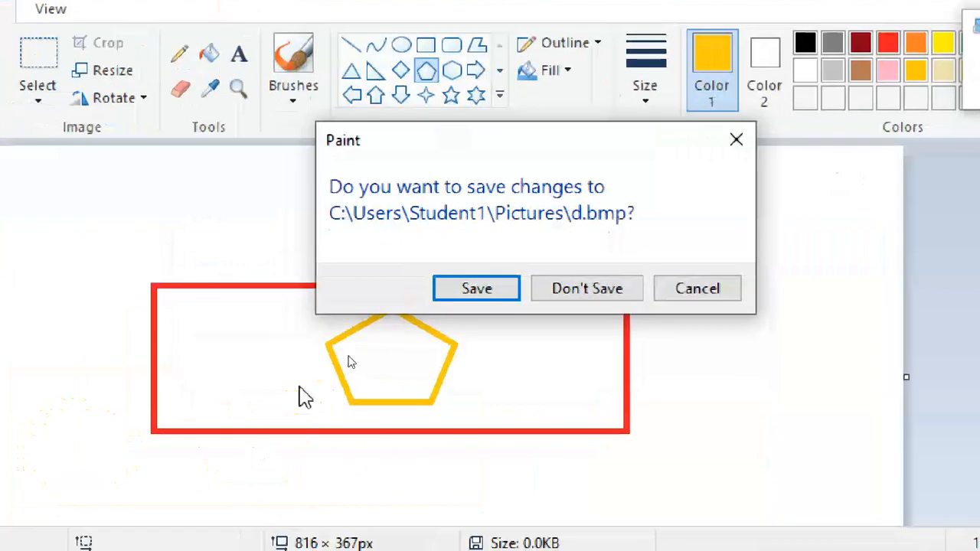
left_click(464, 298)
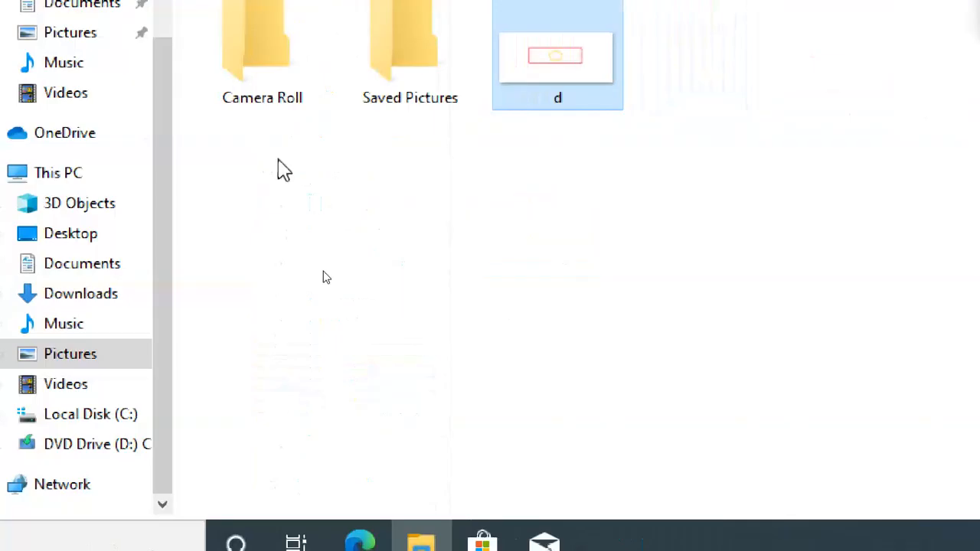
View the Desktop folder with its s1 file, and the Documents, Downloads, Music, Pictures and Videos folders under This PC.
left_click(92, 237)
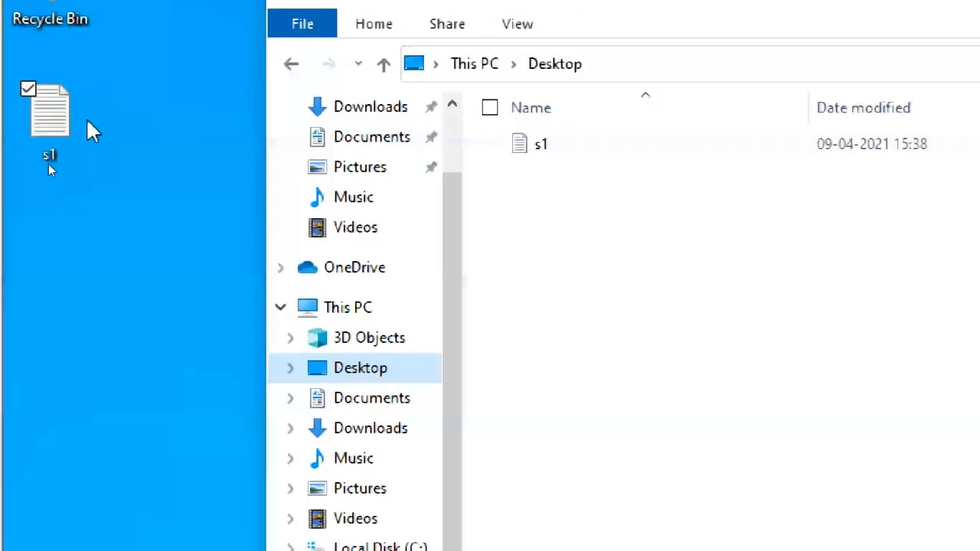
left_click(557, 157)
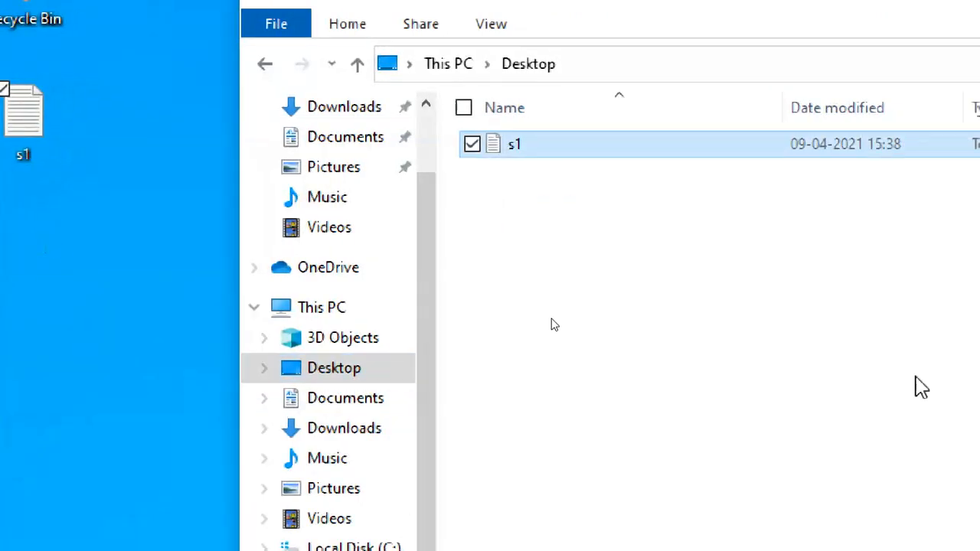
left_click(172, 245)
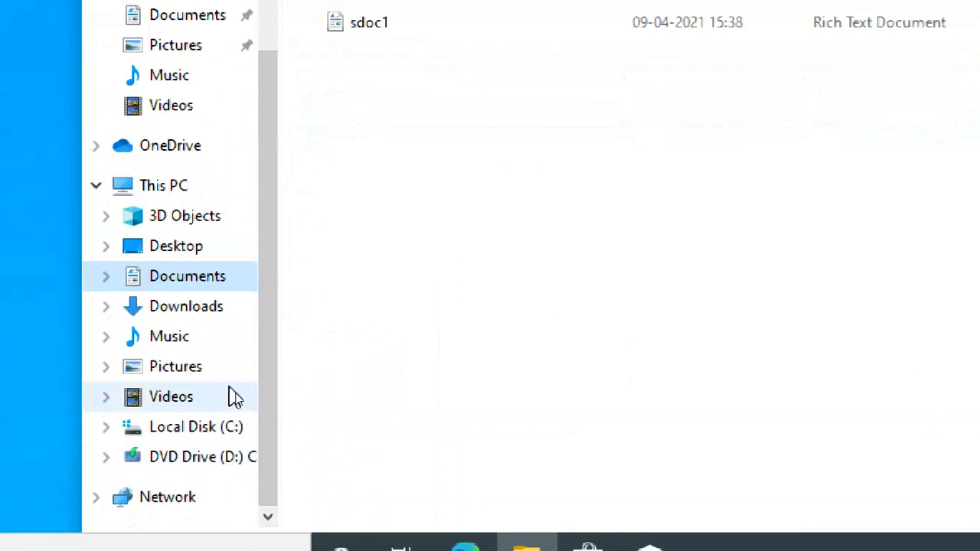
left_click(200, 310)
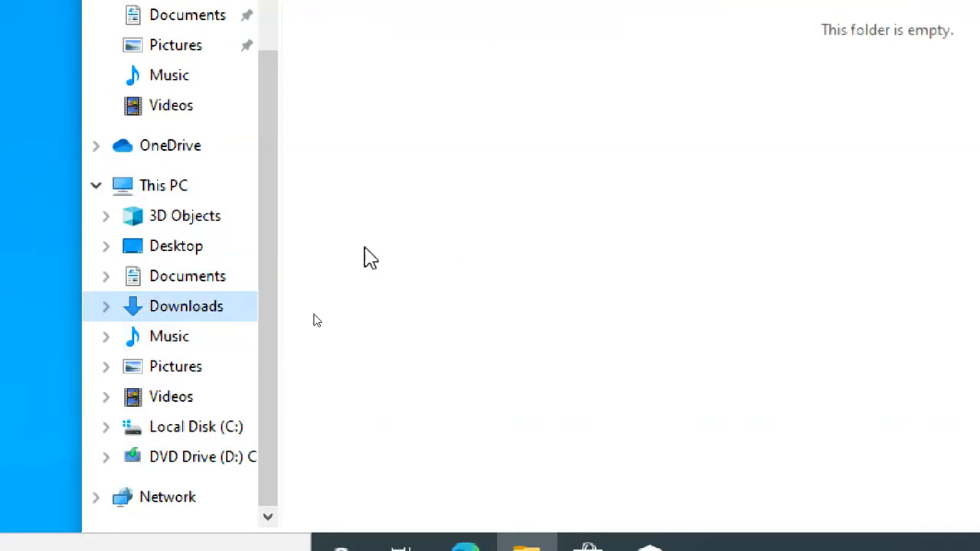
left_click(416, 50)
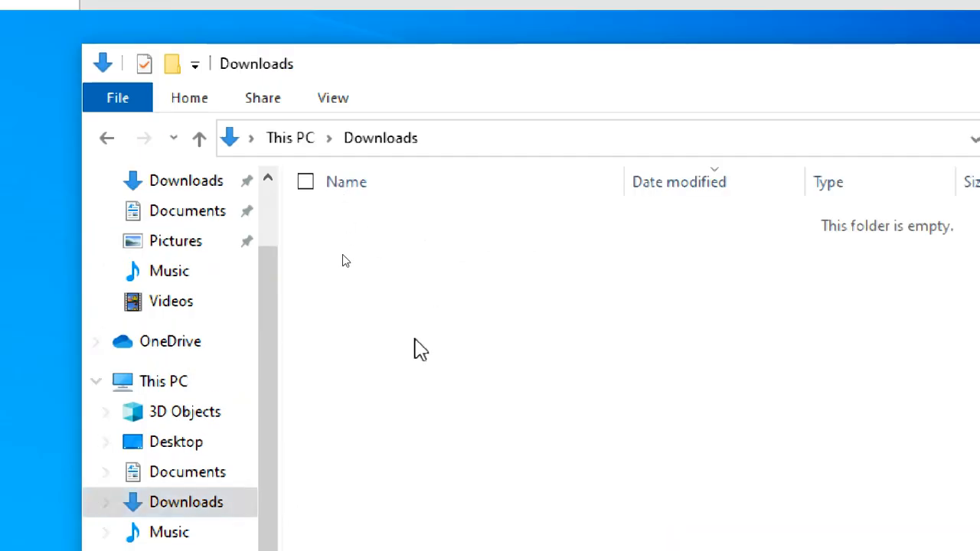
left_click(171, 433)
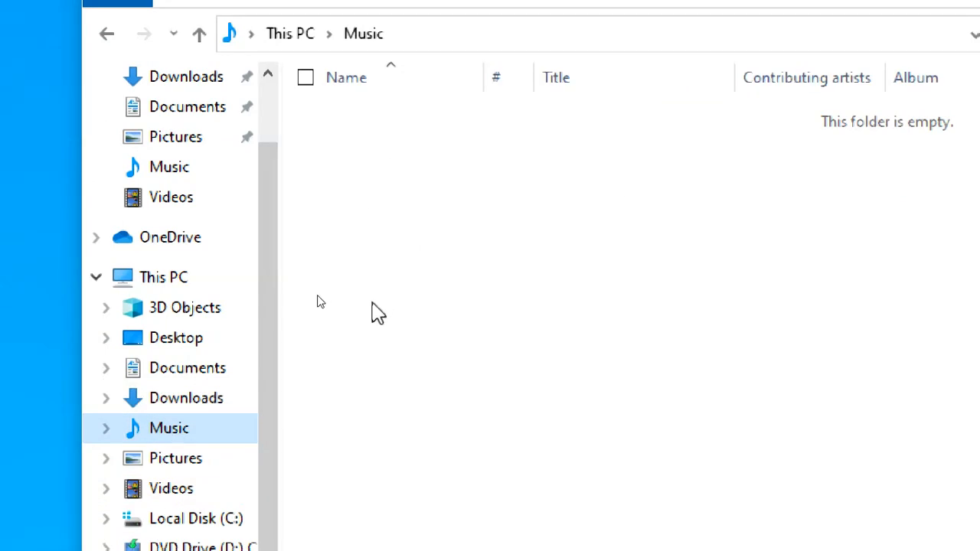
left_click(181, 463)
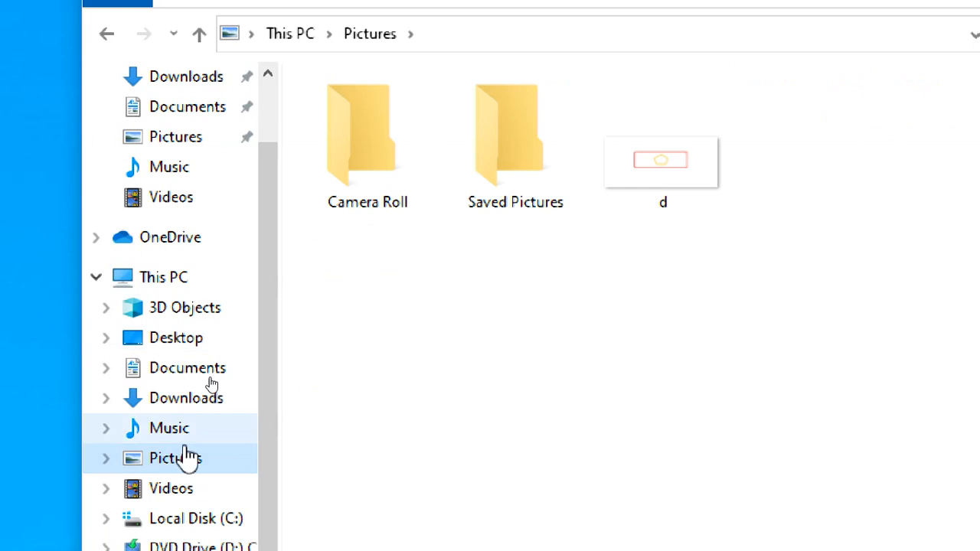
left_click(179, 486)
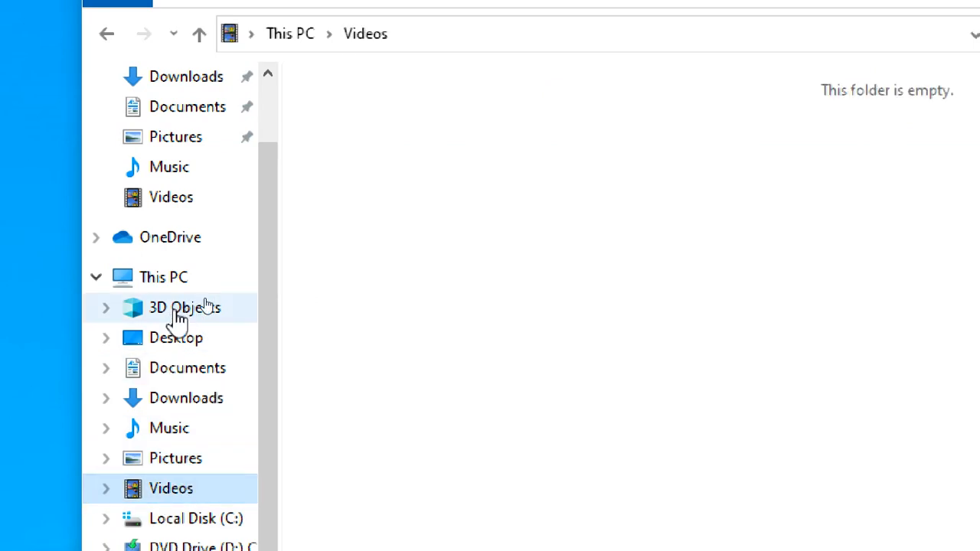
Go through the Documents, Downloads, Music, Pictures and Videos folders under This PC once more.
left_click(182, 339)
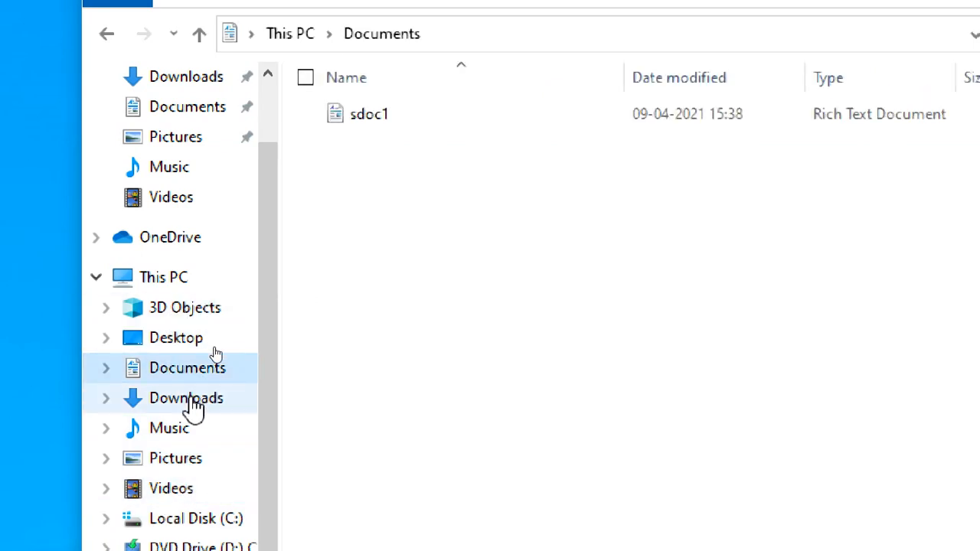
left_click(192, 400)
left_click(167, 431)
left_click(177, 460)
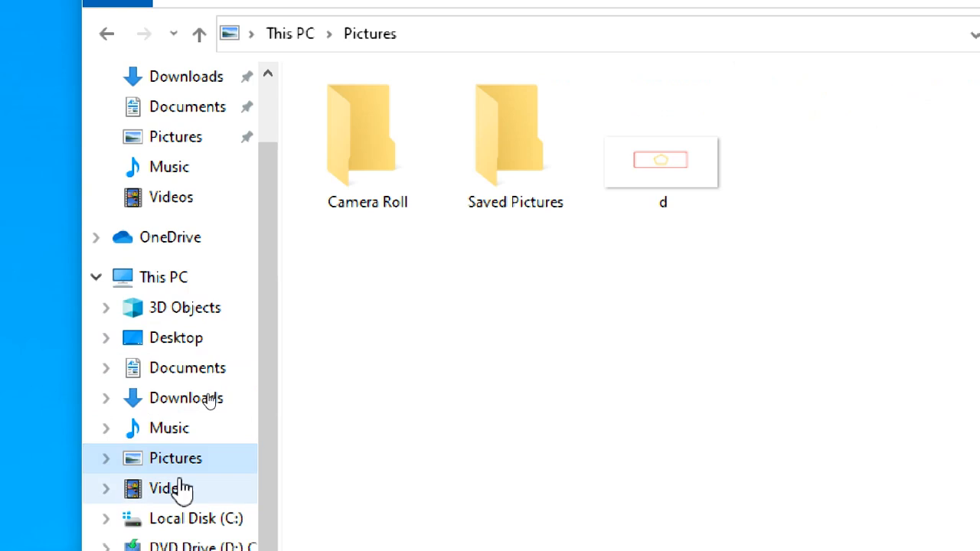
left_click(181, 490)
Open the Student1 profile folder inside Users on Local Disk (C:) to view its subfolders.
scroll(184, 474, "down", 3)
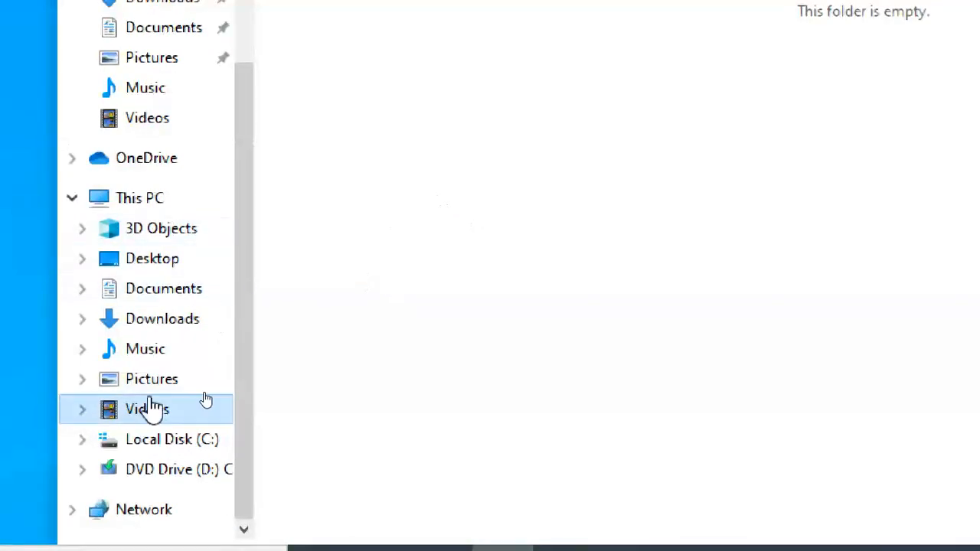
left_click(183, 450)
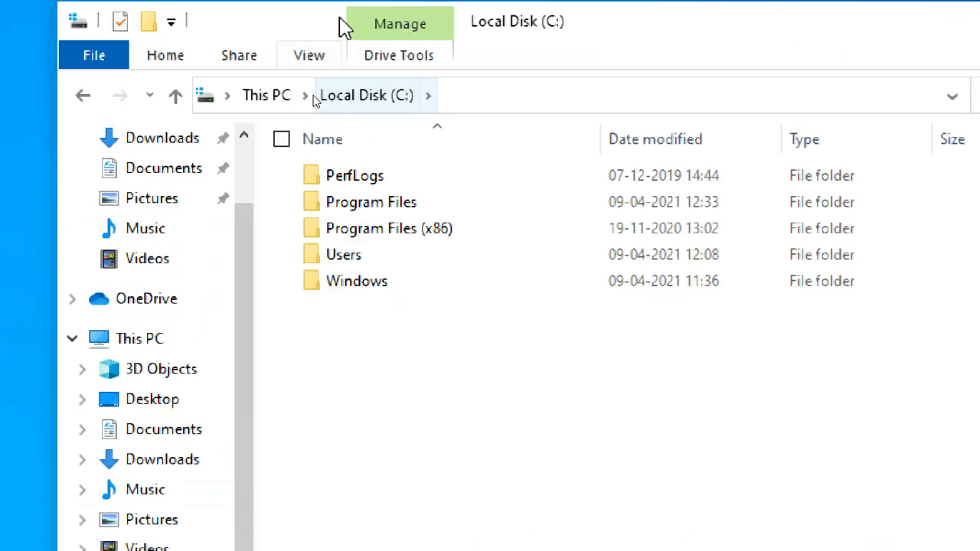
double_click(345, 261)
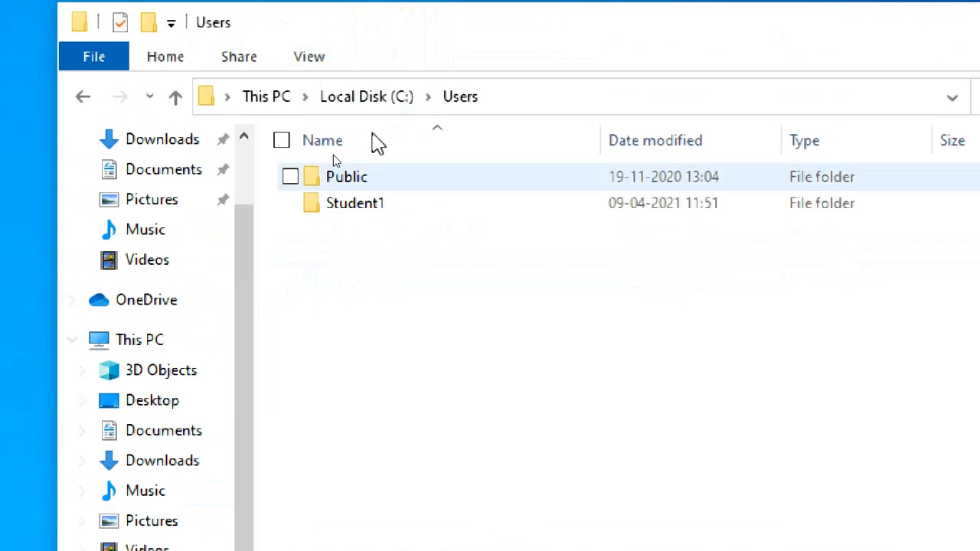
left_click(395, 207)
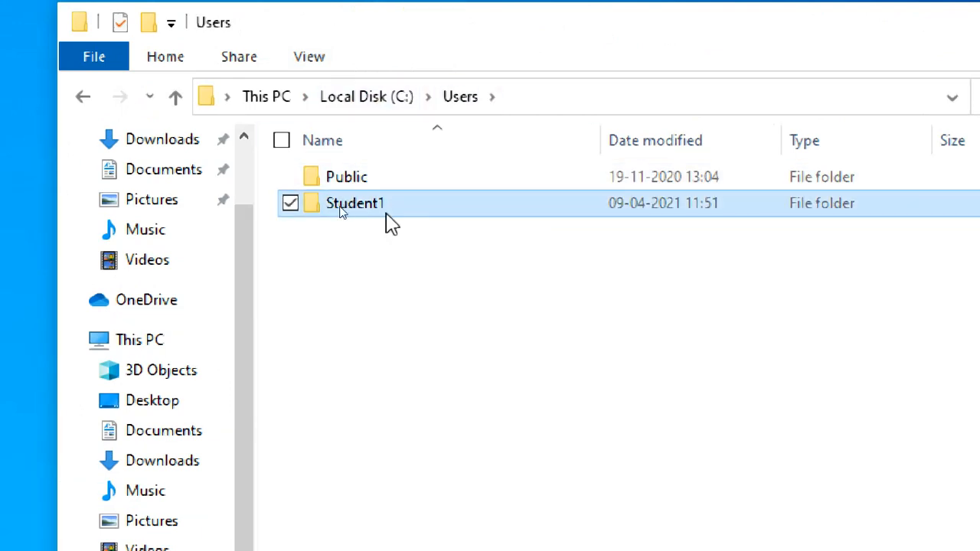
double_click(397, 208)
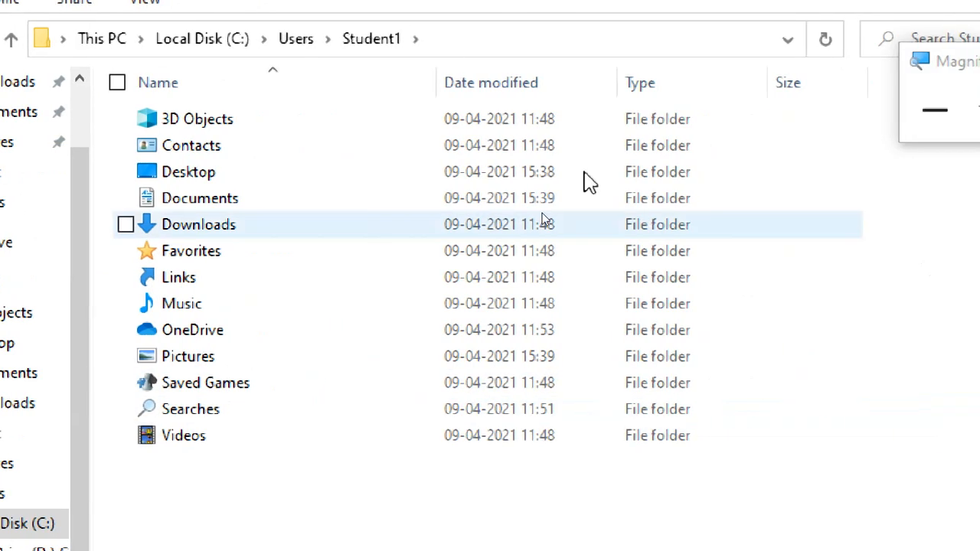
Return to the Users folder by way of Local Disk (C:) and reduce the screen magnification to 100%.
left_click(218, 42)
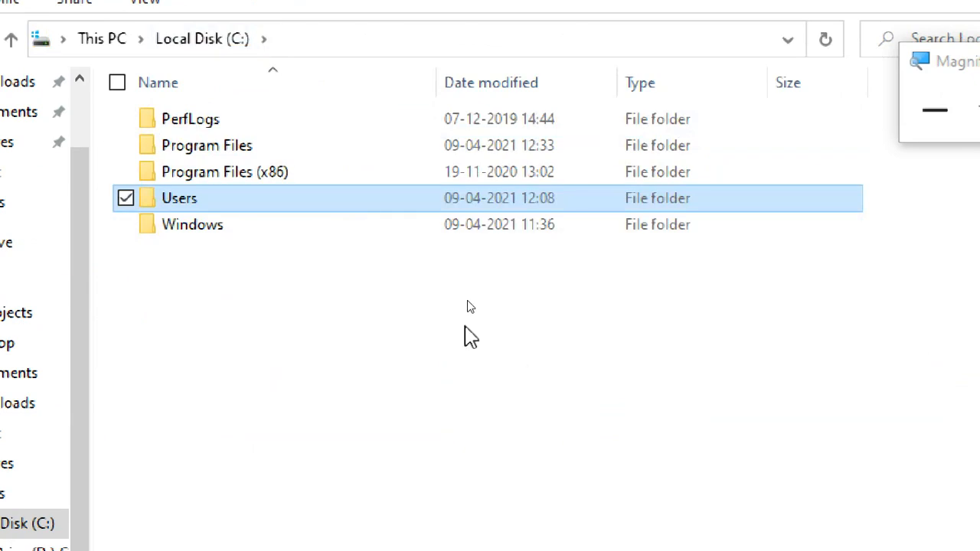
double_click(244, 199)
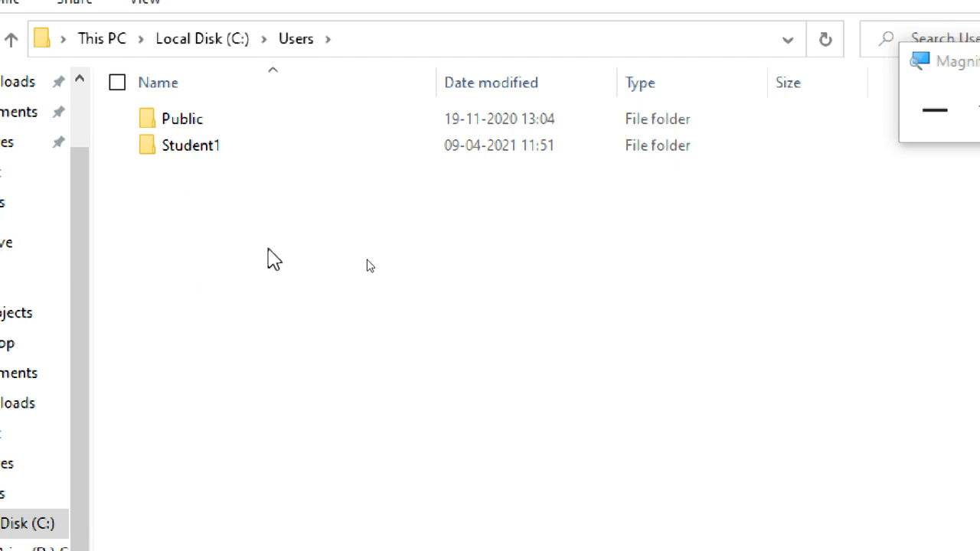
left_click(846, 125)
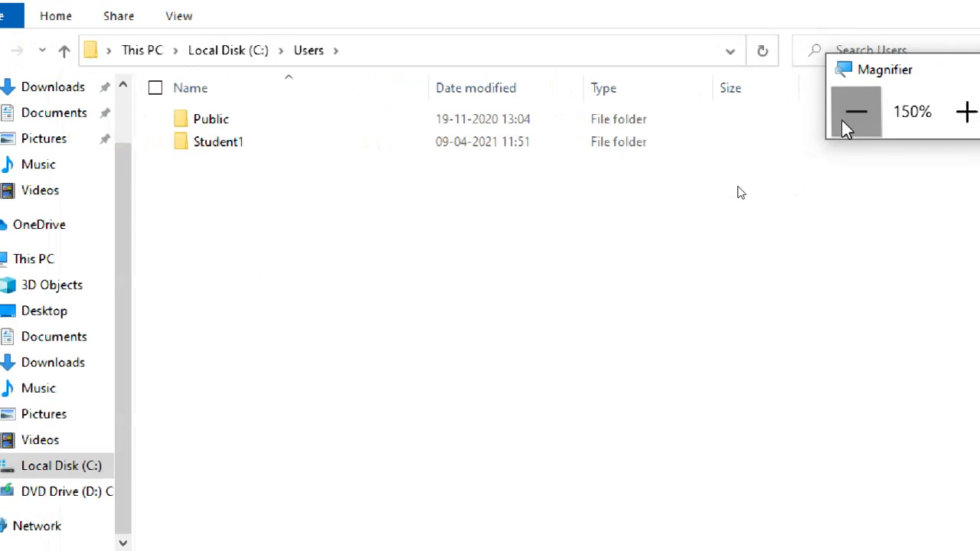
left_click(842, 126)
left_click(845, 122)
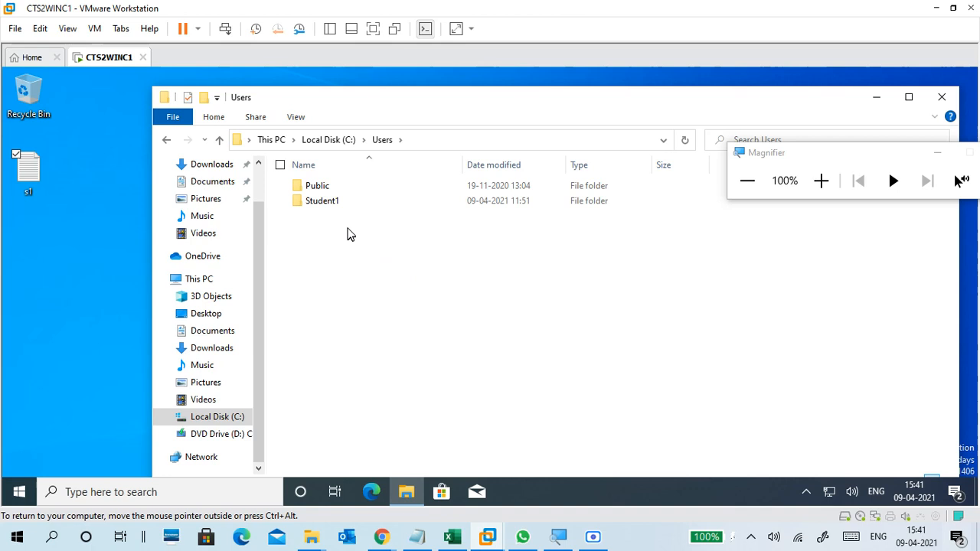
View the contents of the Student1 folder again, and close the File Explorer window from the Users folder.
left_click(338, 206)
double_click(354, 204)
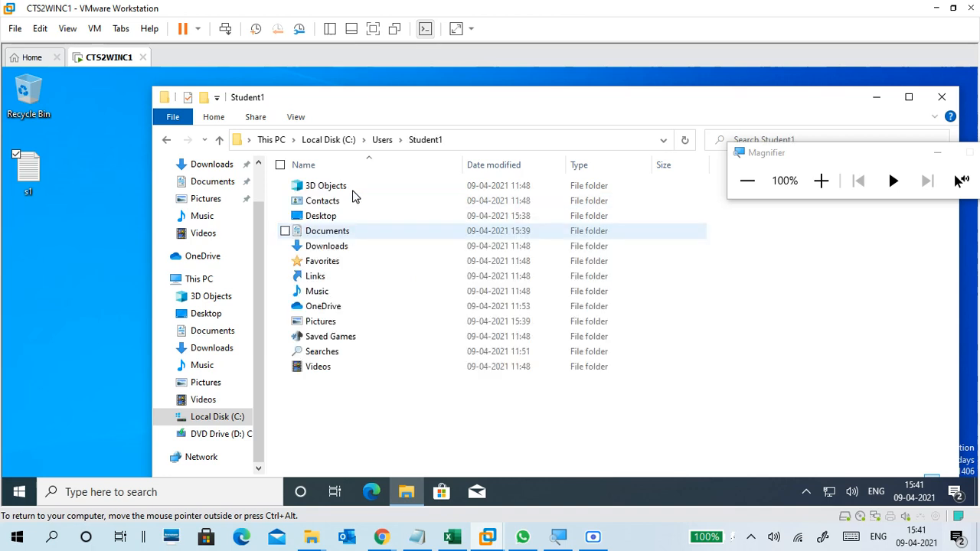
left_click(383, 140)
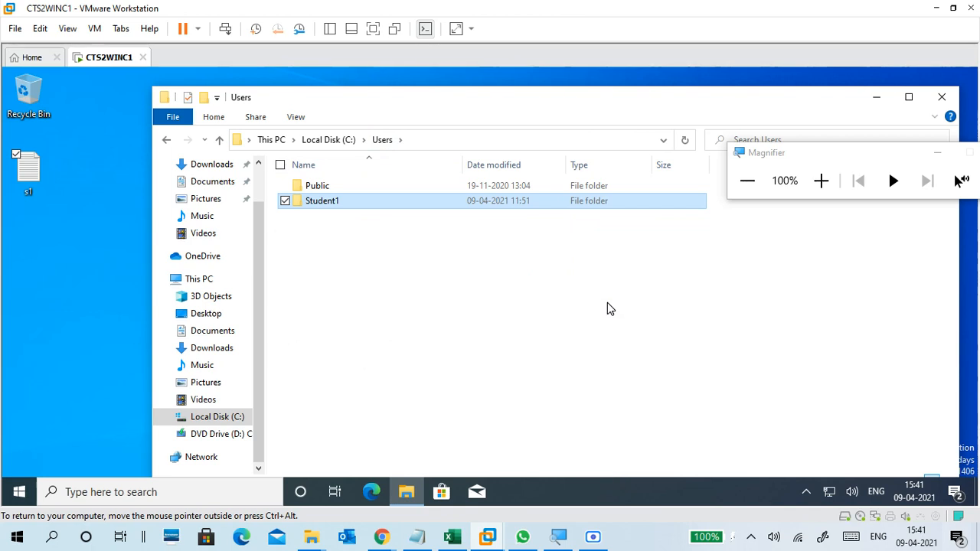
left_click(941, 98)
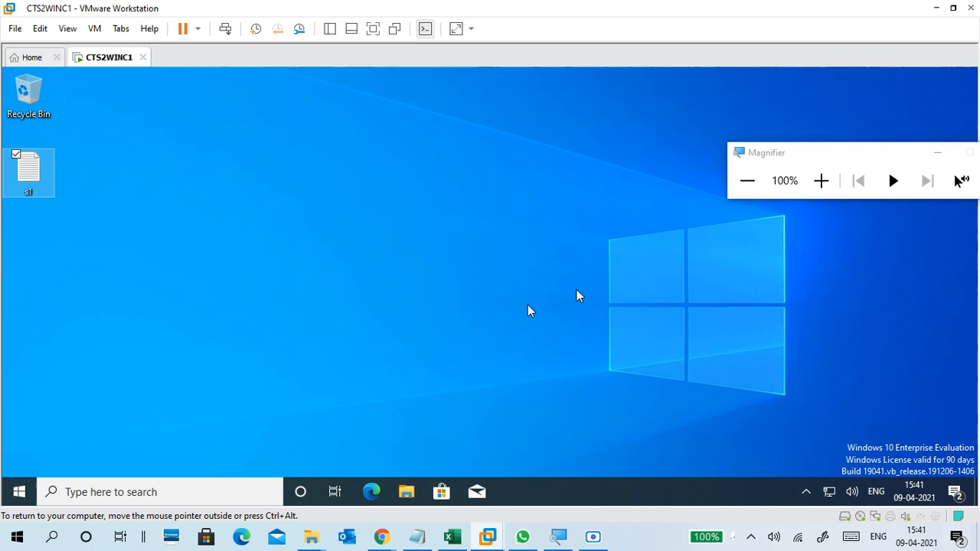
Sign the Student1 account out of Windows in the virtual machine.
left_click(820, 180)
left_click(821, 181)
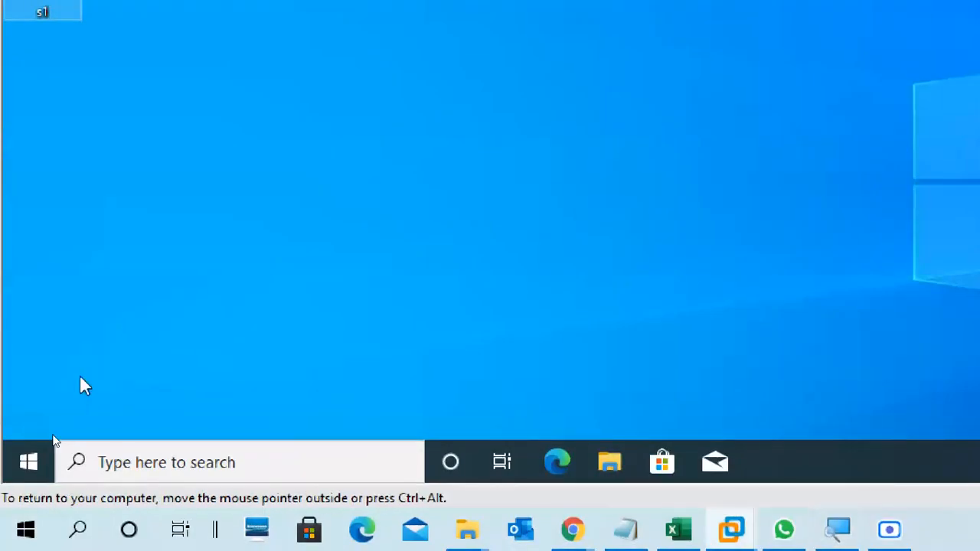
left_click(28, 464)
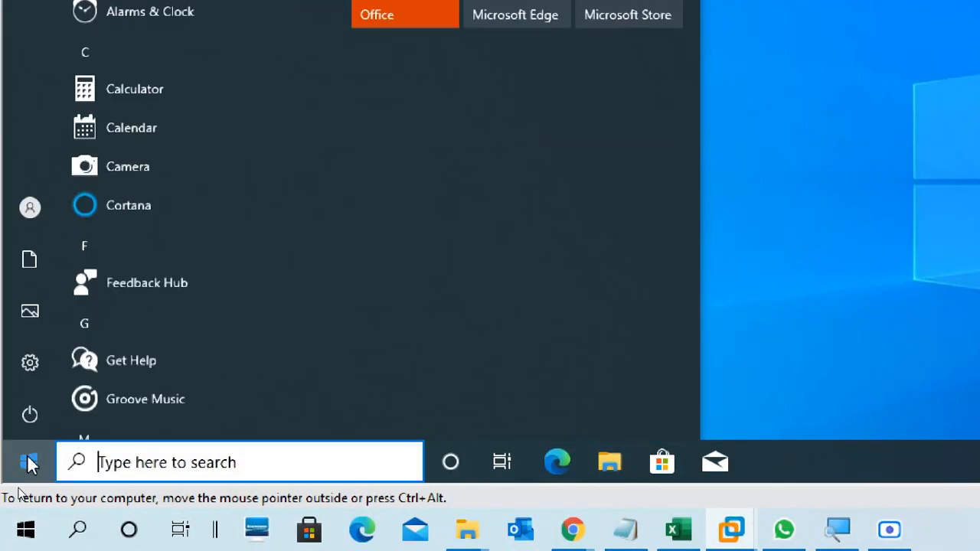
mouse_move(31, 215)
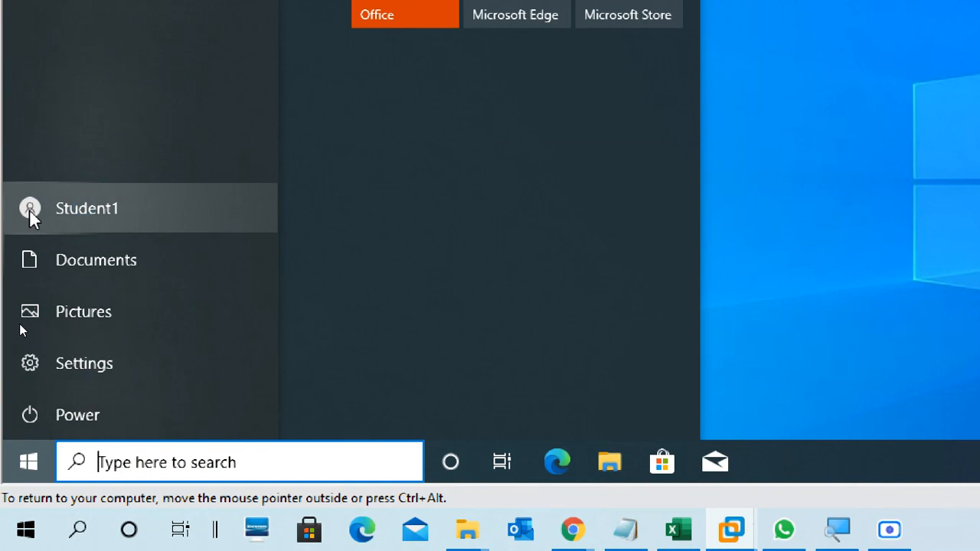
left_click(31, 214)
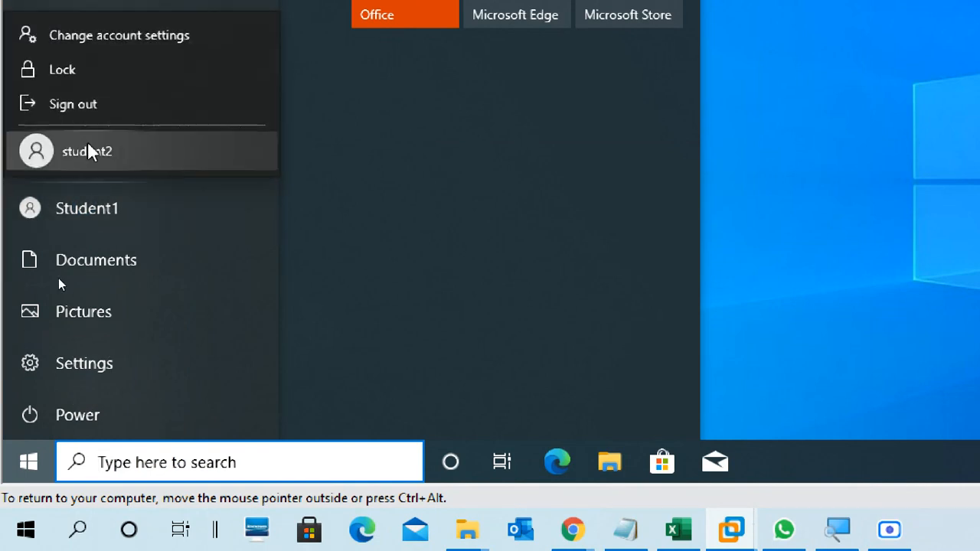
left_click(85, 102)
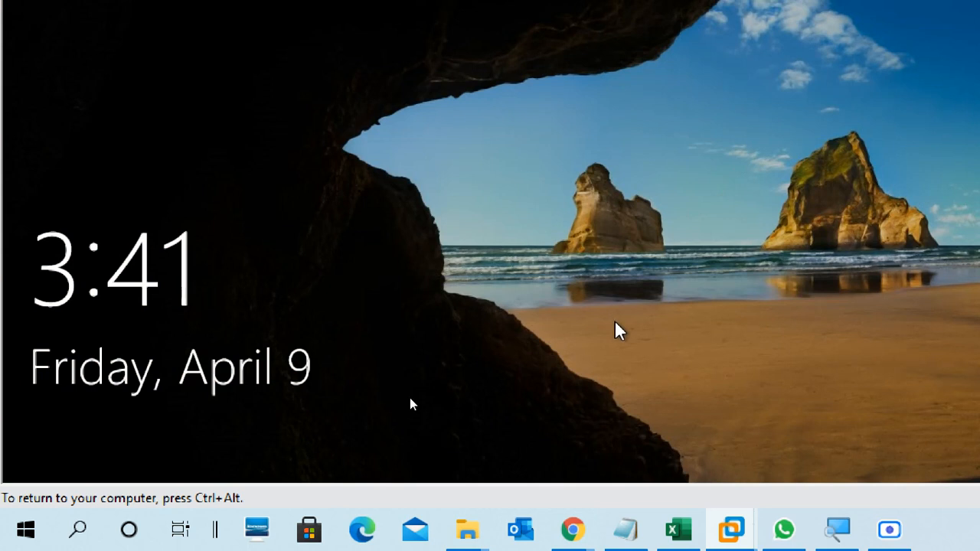
Dismiss the virtual machine's lock screen and sign in with the student2 account.
left_click(616, 326)
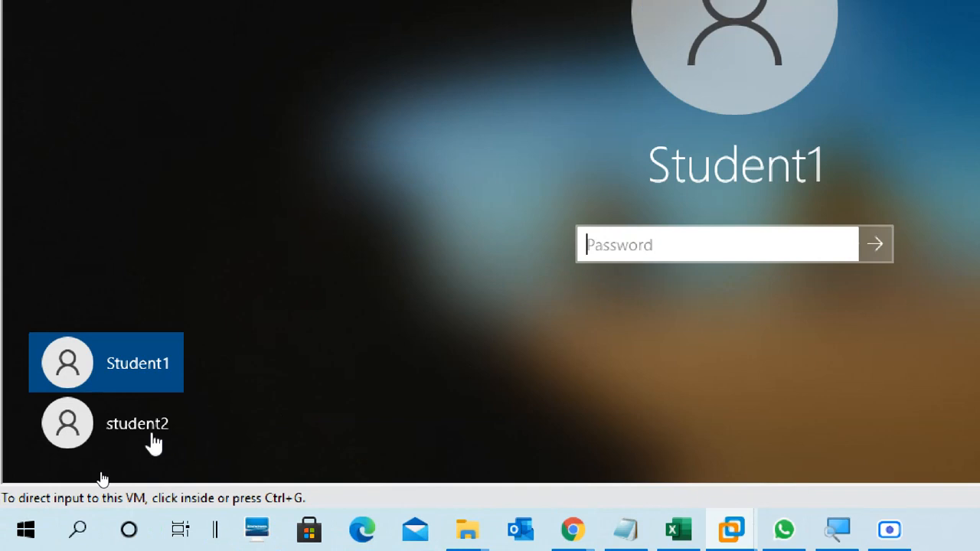
left_click(102, 478)
left_click(150, 430)
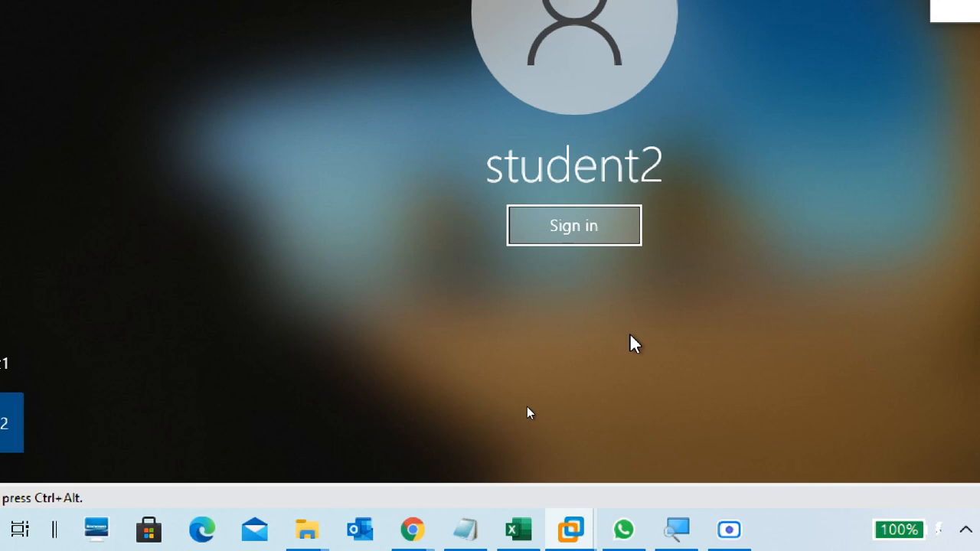
left_click(618, 242)
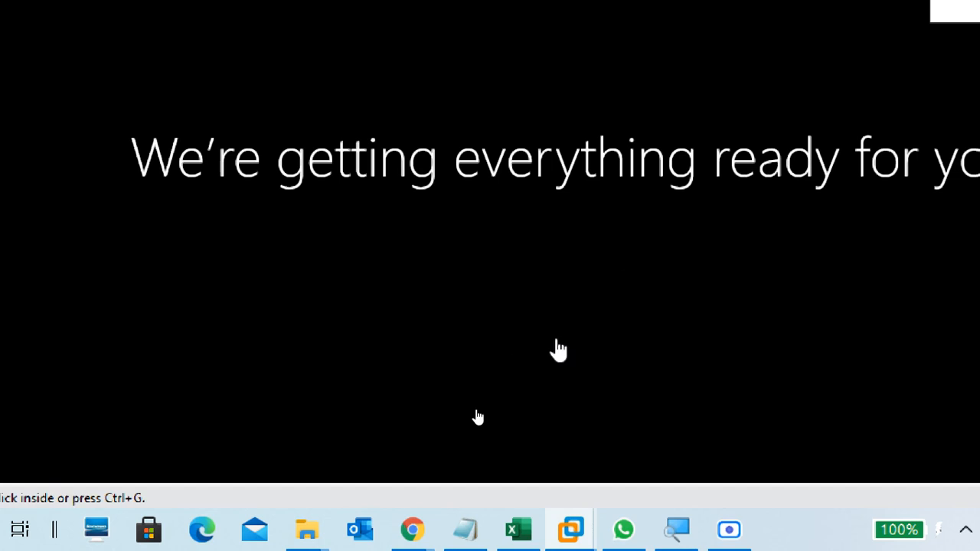
Reduce the screen magnification to 100% and move the Magnifier window up, clear of most of the virtual machine's display.
left_click(895, 82)
left_click(897, 82)
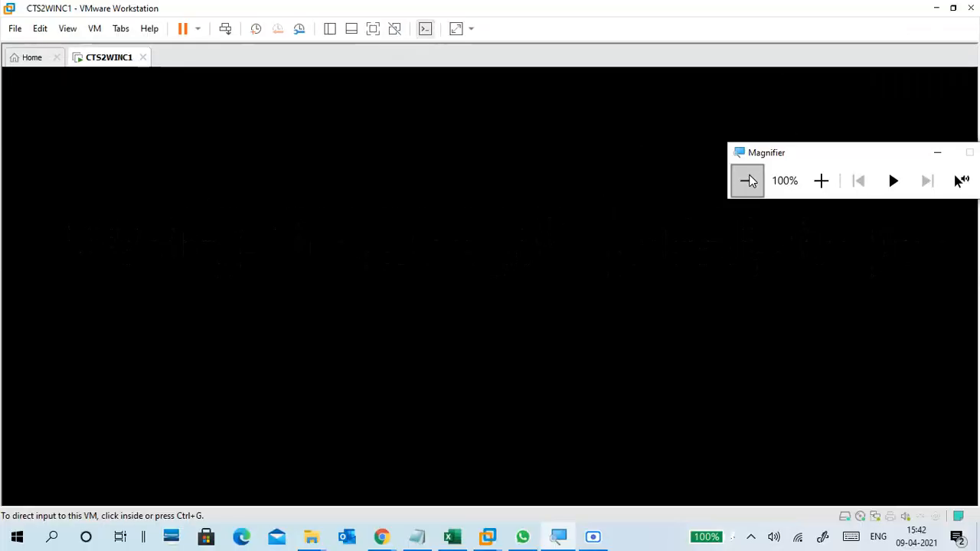
left_click_drag(777, 164, 802, 51)
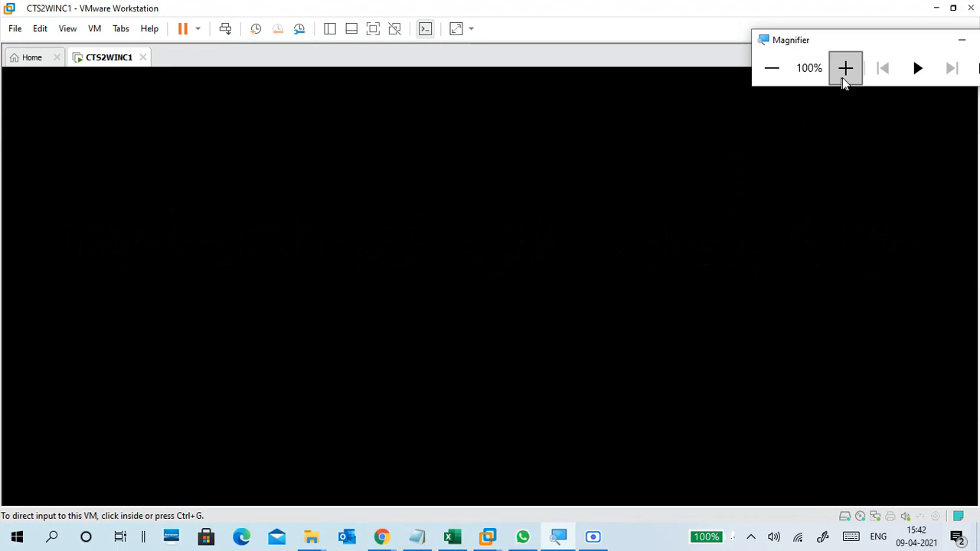
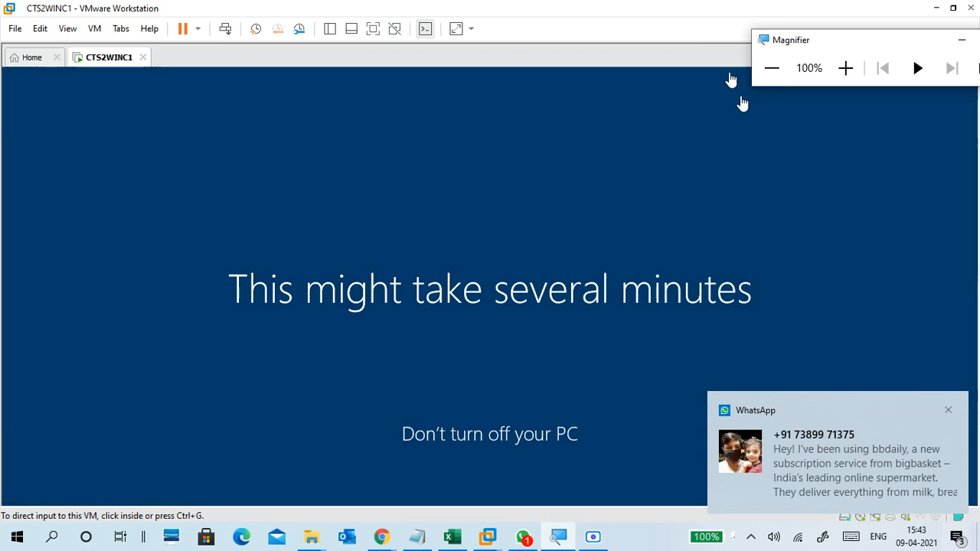
Dismiss the message notification, switch to WhatsApp to read the chat with unread messages, and minimize its window.
left_click(948, 410)
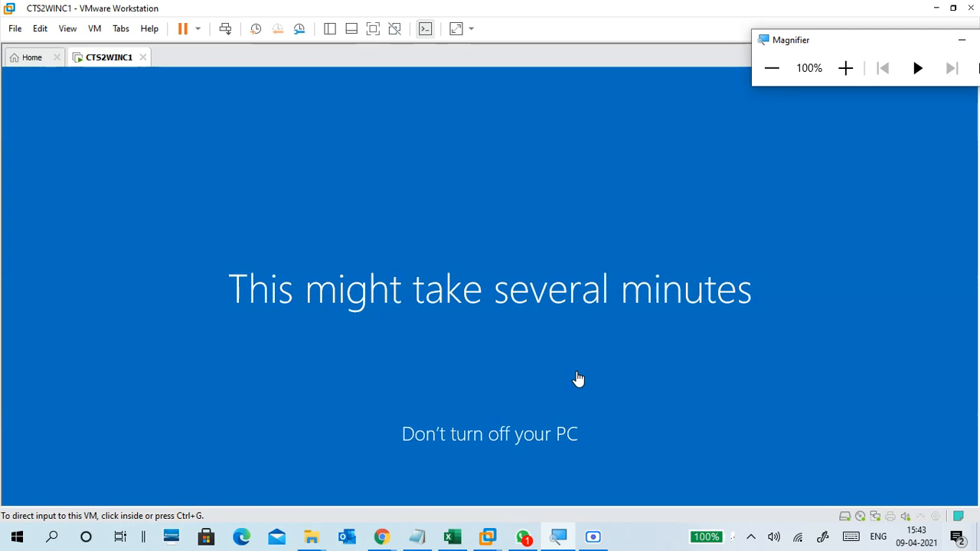
left_click(523, 536)
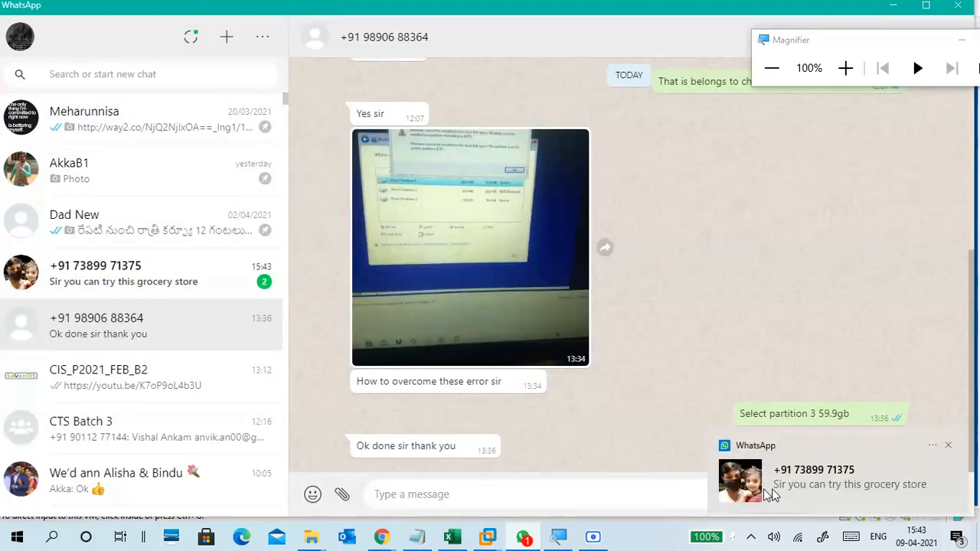
left_click(158, 267)
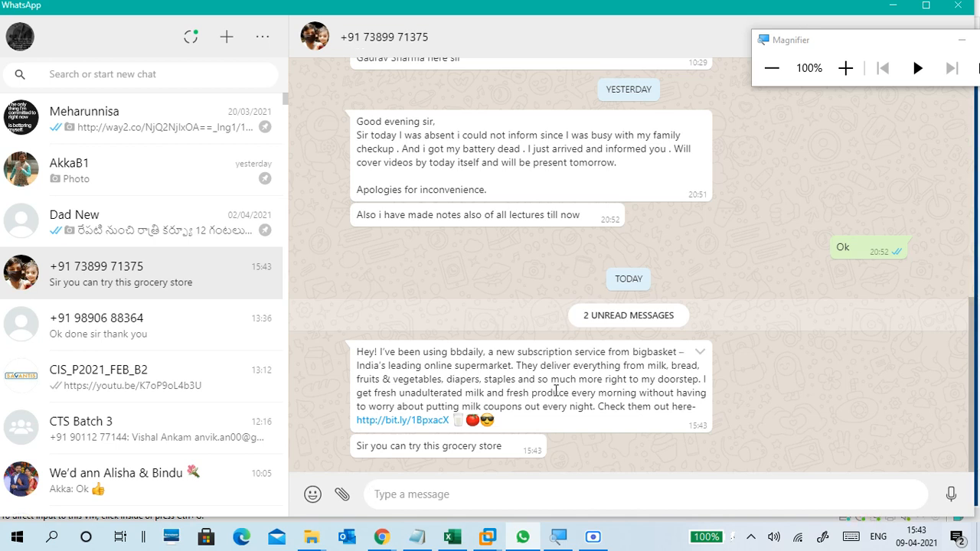
scroll(538, 345, "up", 2)
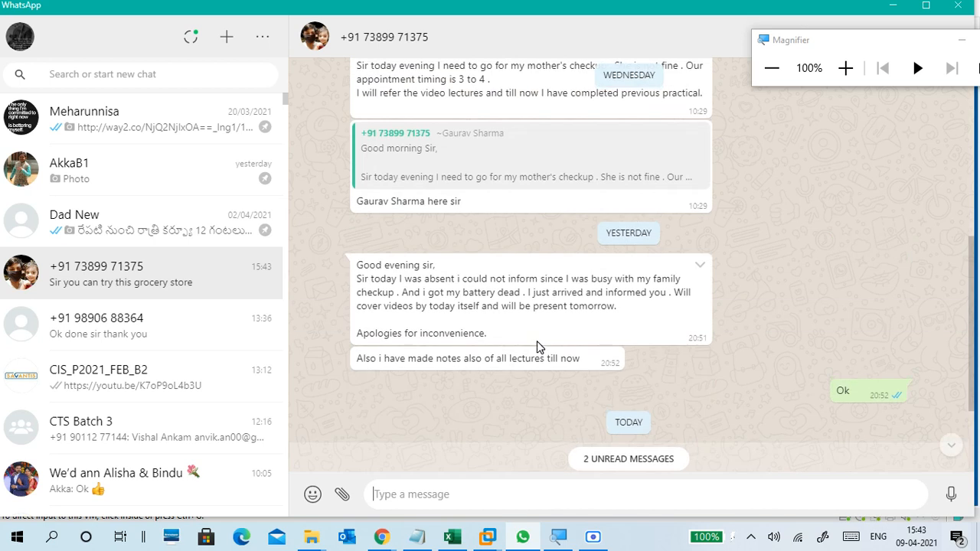
scroll(538, 350, "down", 1)
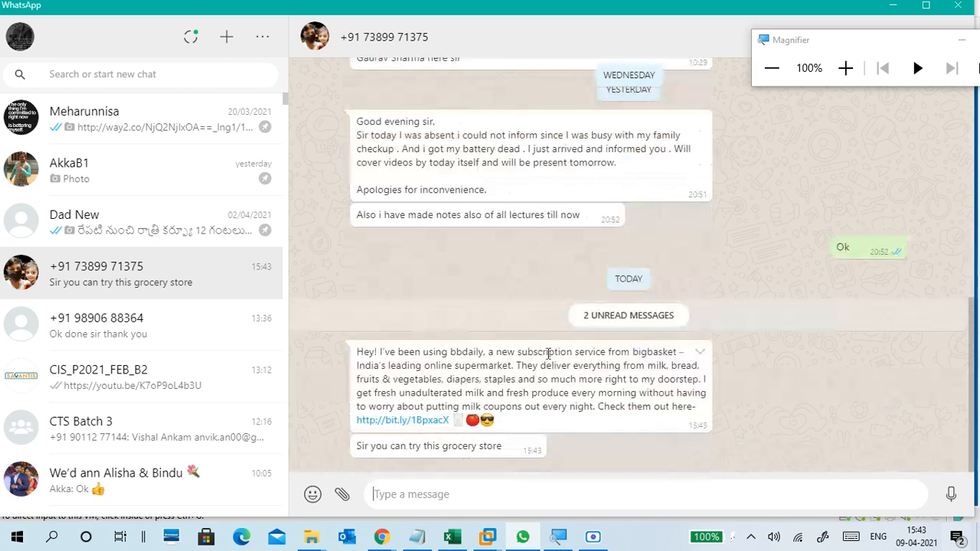
left_click(893, 7)
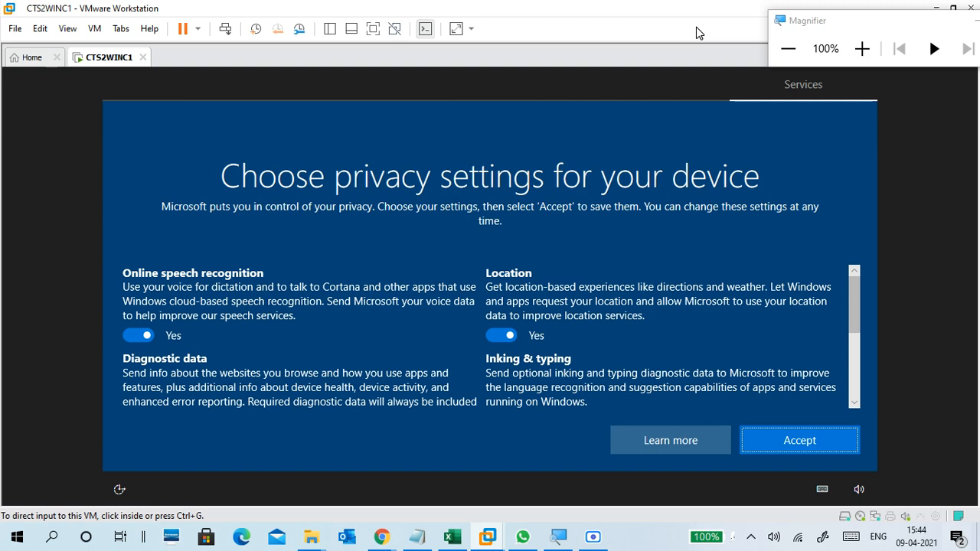
Review the device privacy settings for the new account and accept them with all options left on.
left_click(854, 303)
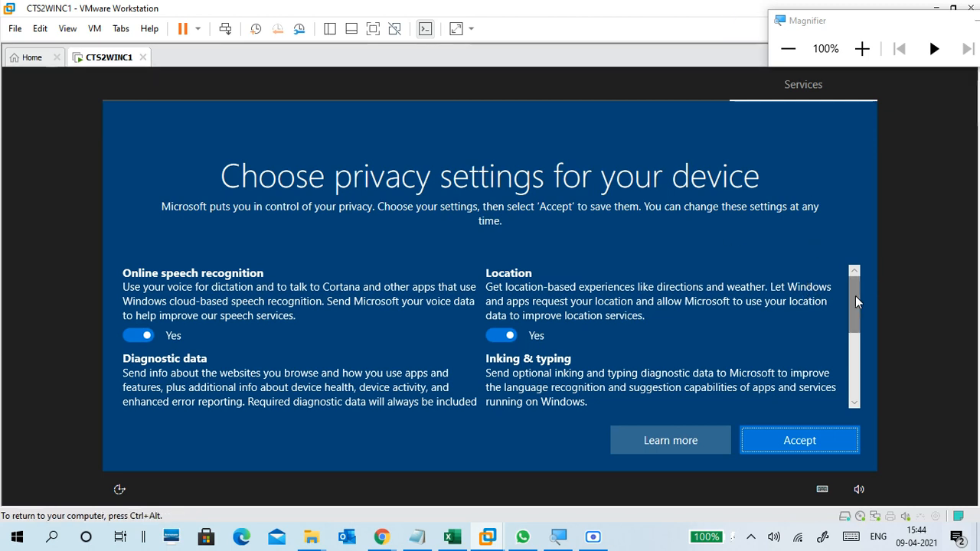
scroll(855, 302, "down", 3)
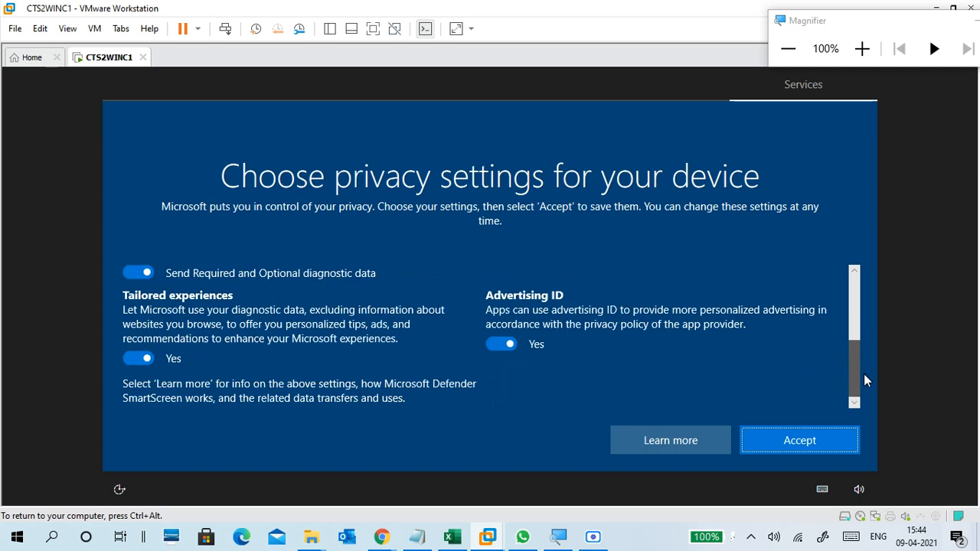
left_click_drag(859, 346, 858, 278)
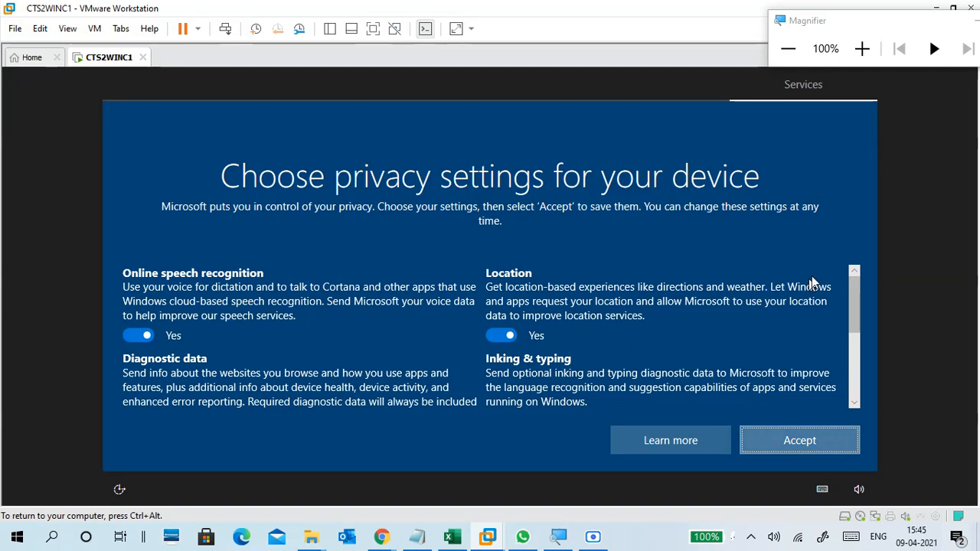
left_click(801, 444)
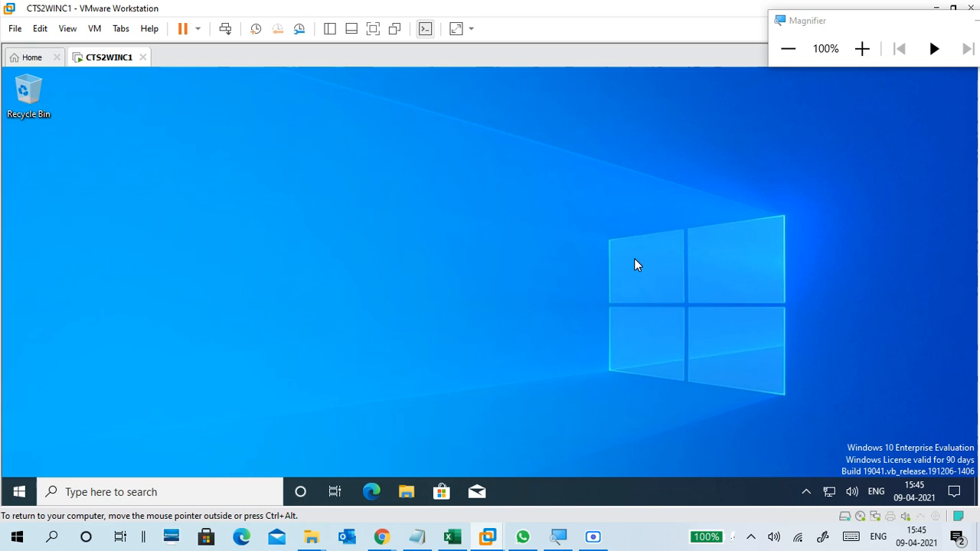
View the student2 account options in the virtual machine's Start menu, magnified to 125%, and return the magnification to 100%.
left_click(23, 492)
mouse_move(61, 340)
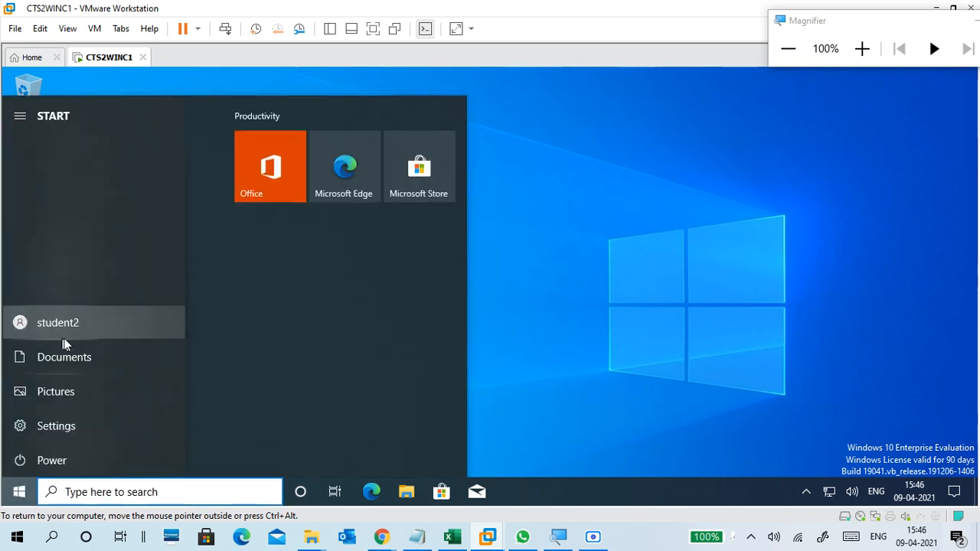
left_click(64, 322)
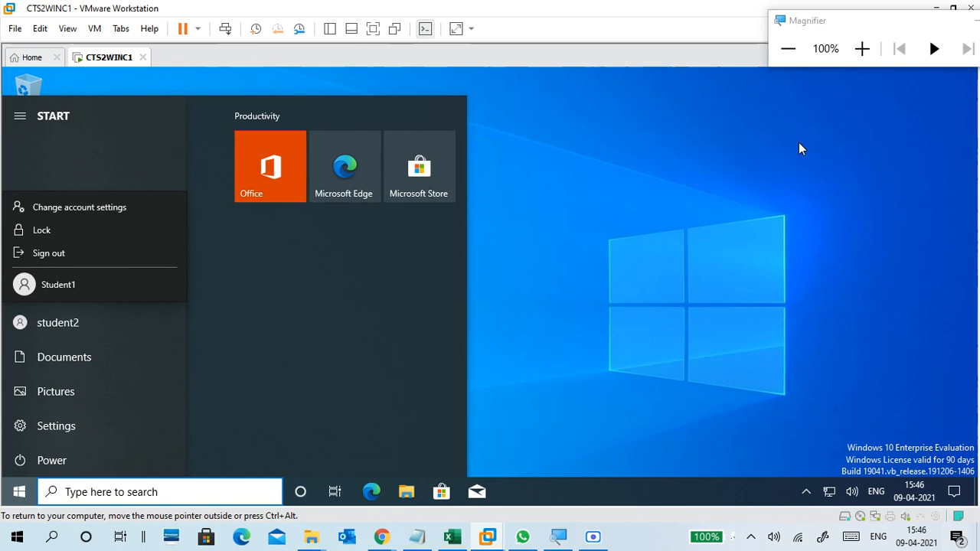
left_click(862, 48)
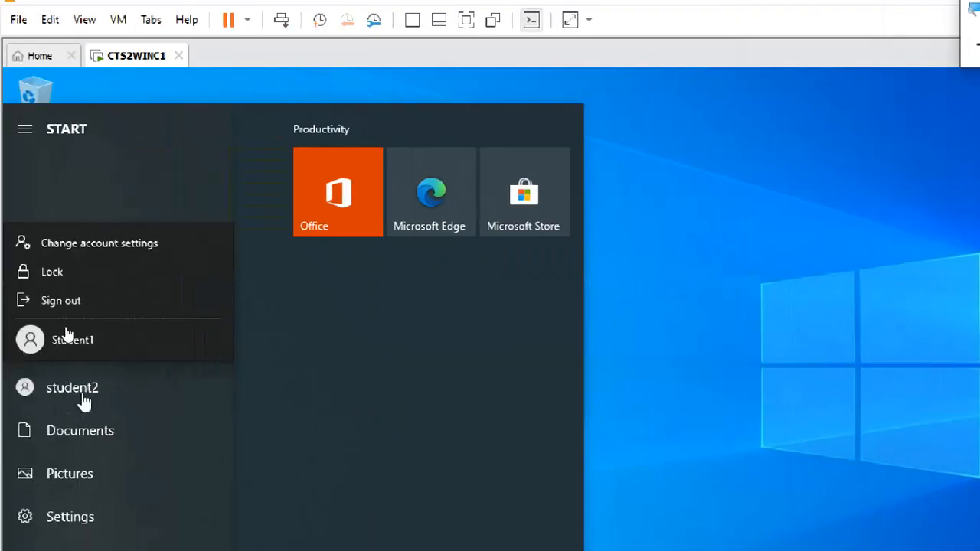
left_click(719, 292)
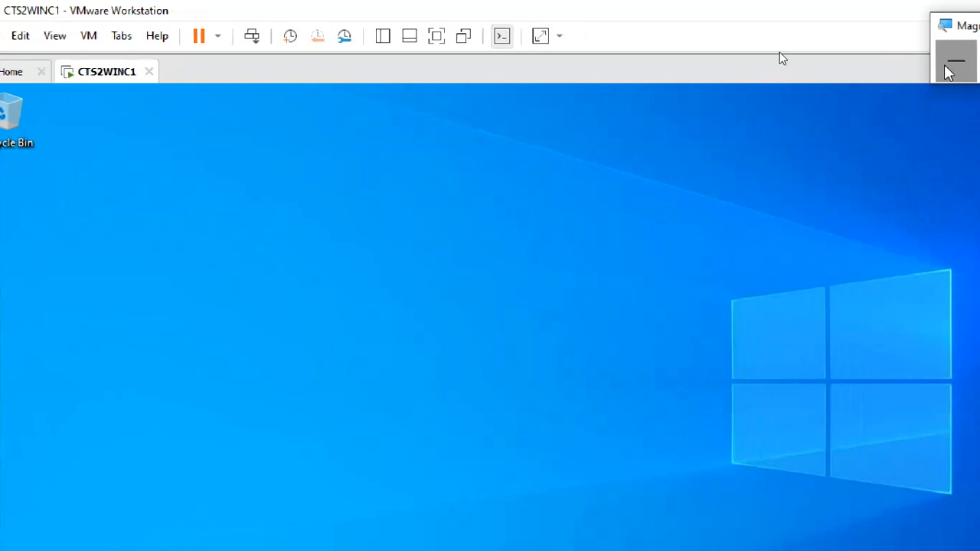
left_click(948, 66)
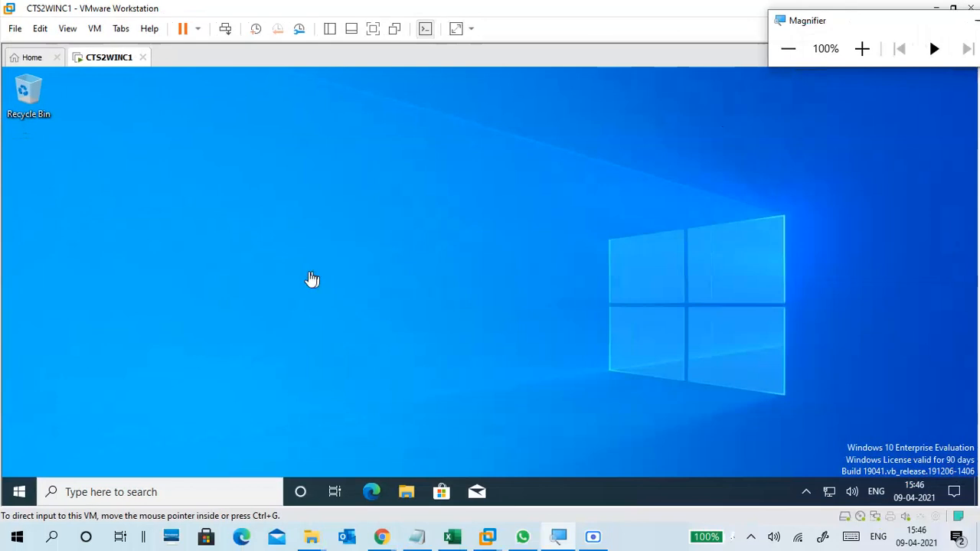
left_click(312, 279)
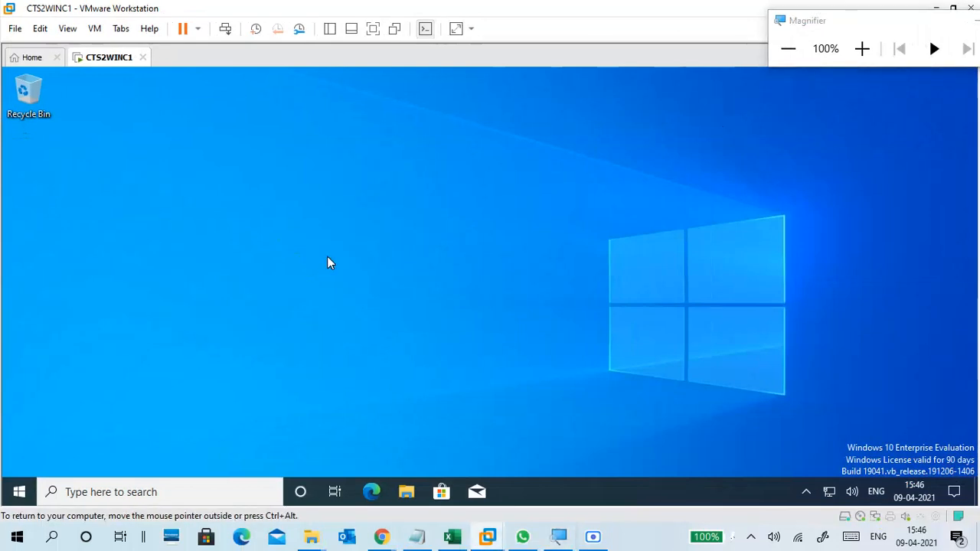
Open Windows Settings in the virtual machine, maximize the window, and go to the System display settings.
left_click(20, 498)
mouse_move(48, 425)
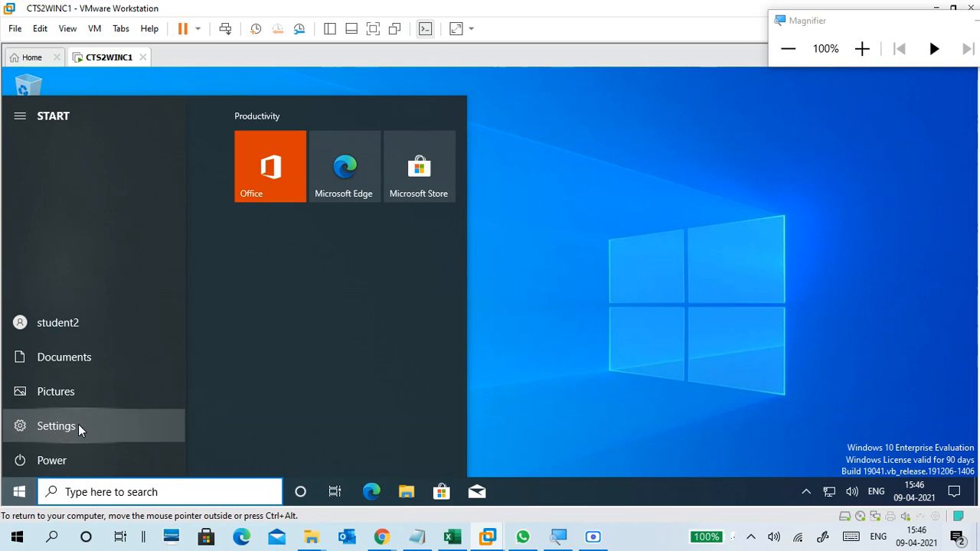
left_click(72, 432)
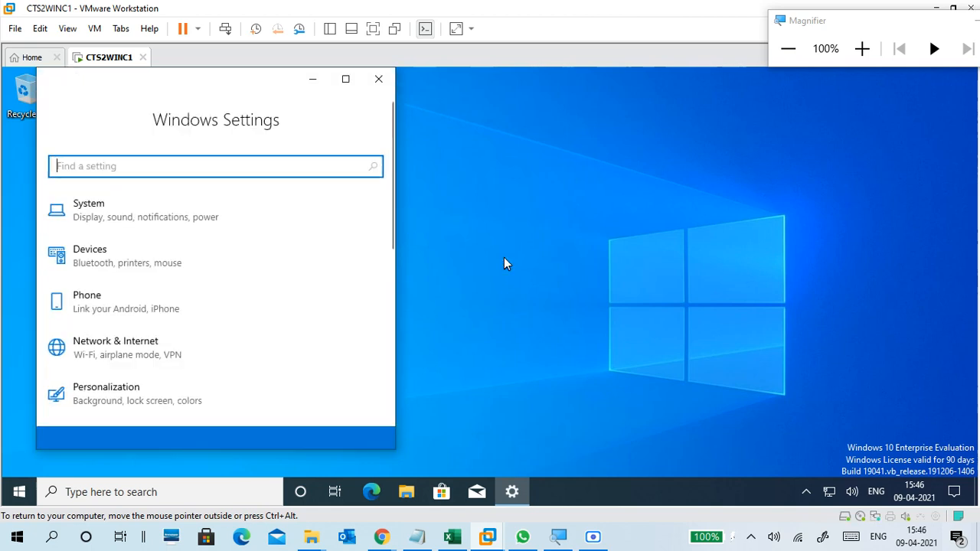
left_click(345, 84)
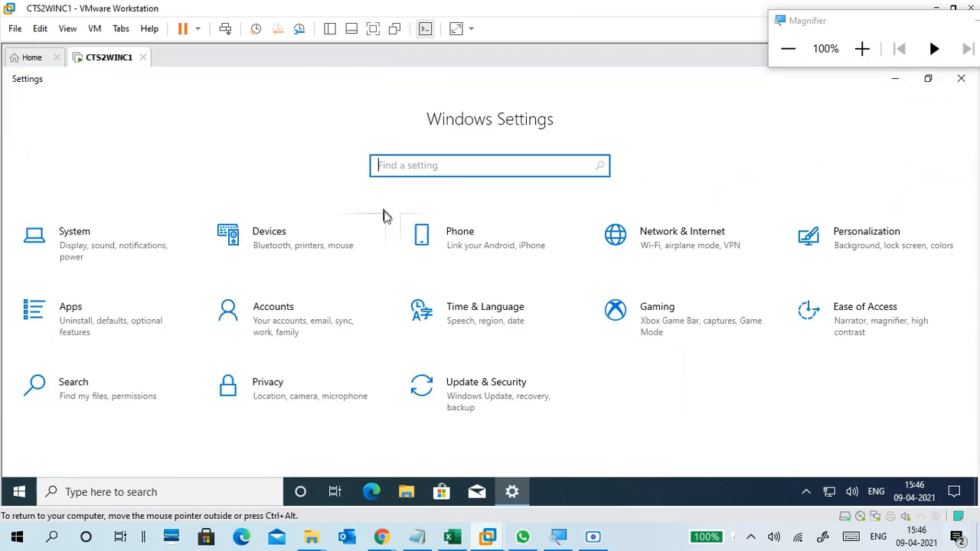
left_click(152, 243)
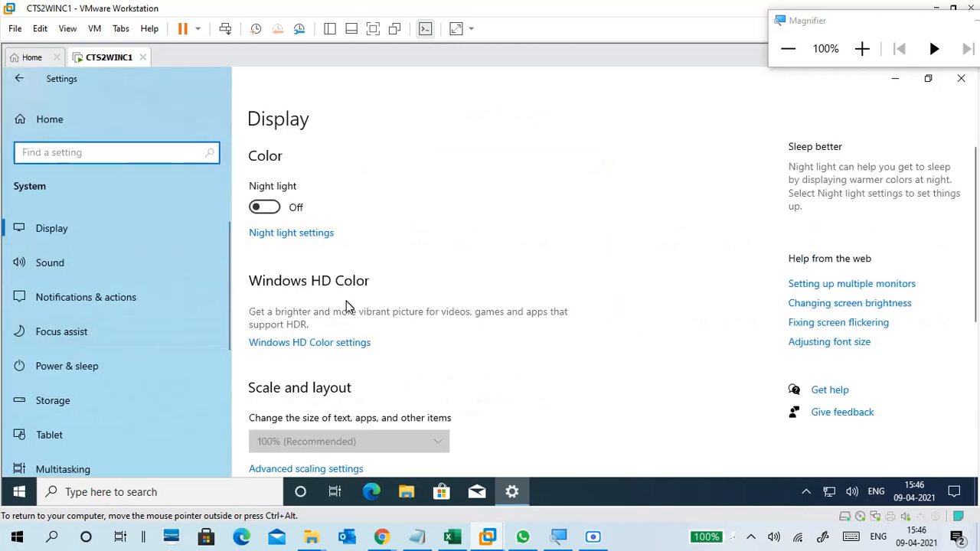
Raise the night light strength slightly in the Night light settings, and close Windows Settings.
left_click(322, 239)
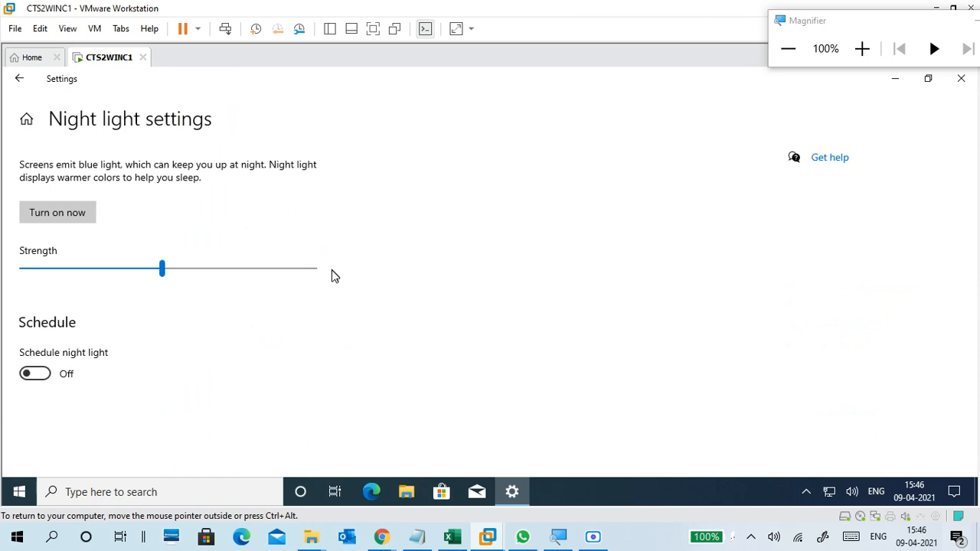
left_click_drag(165, 269, 186, 282)
left_click(25, 83)
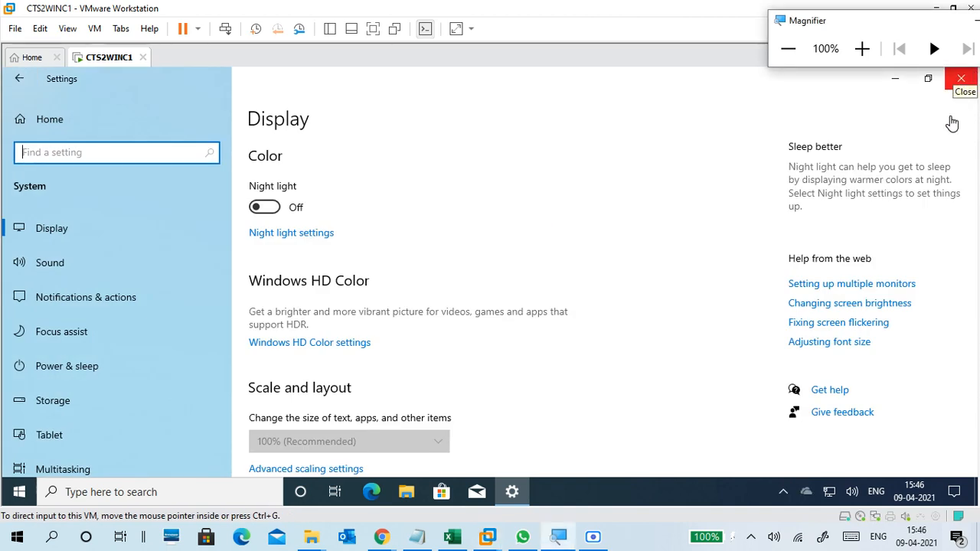
left_click(960, 80)
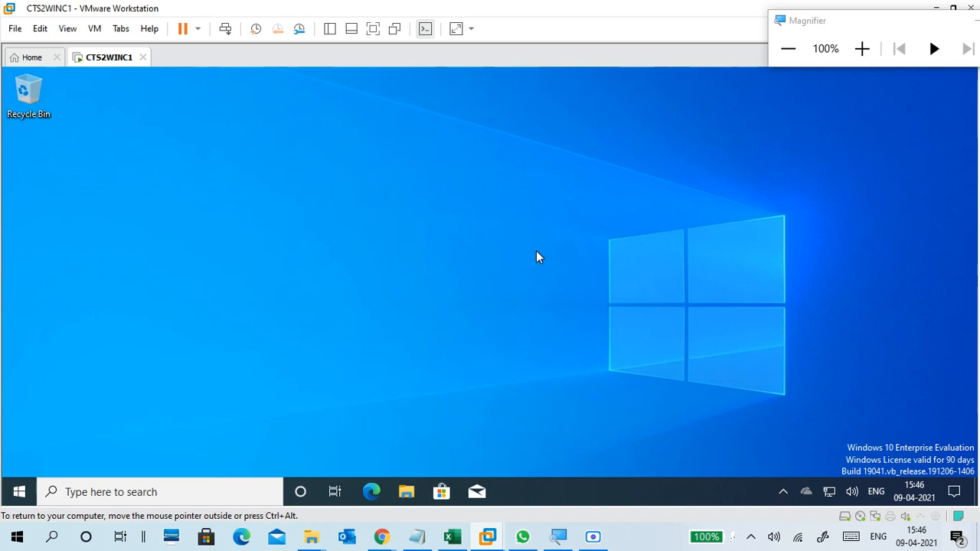
Run ncpa.cpl to open Network Connections, and view the status and connection details of Ethernet0.
key("super+r")
type("nc")
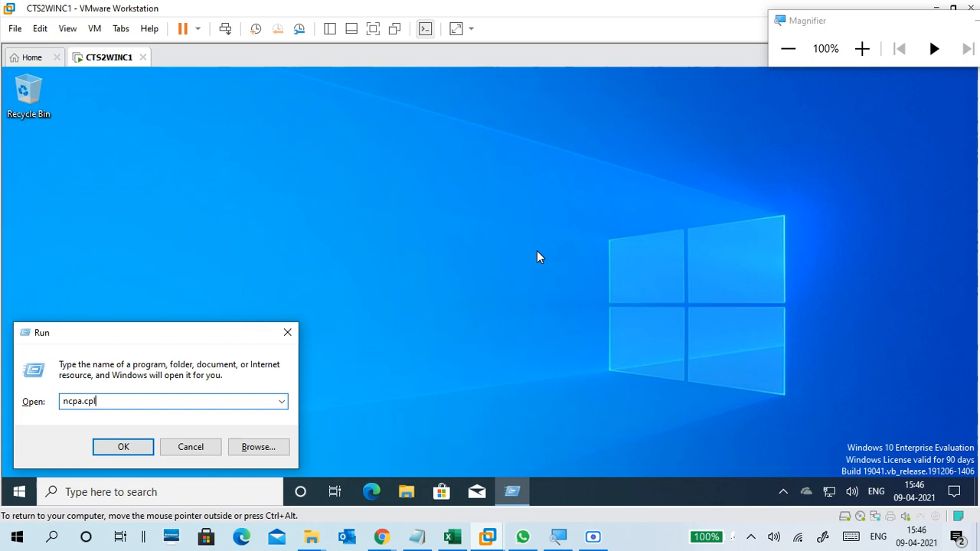
key("Return")
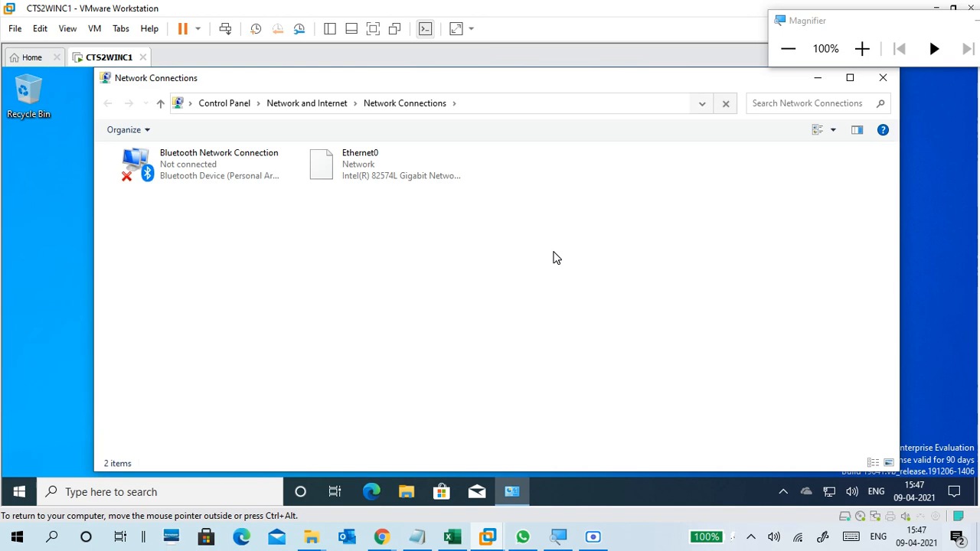
left_click(401, 182)
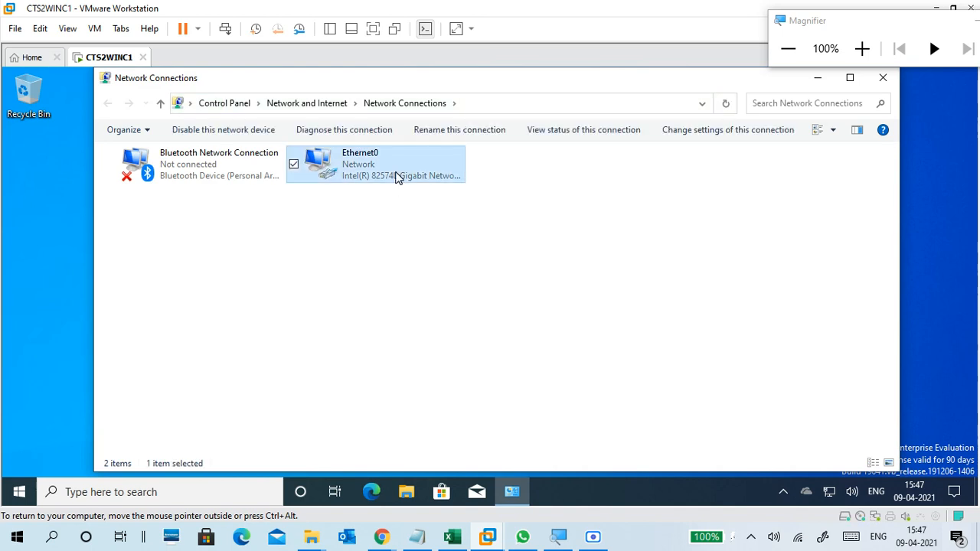
double_click(400, 180)
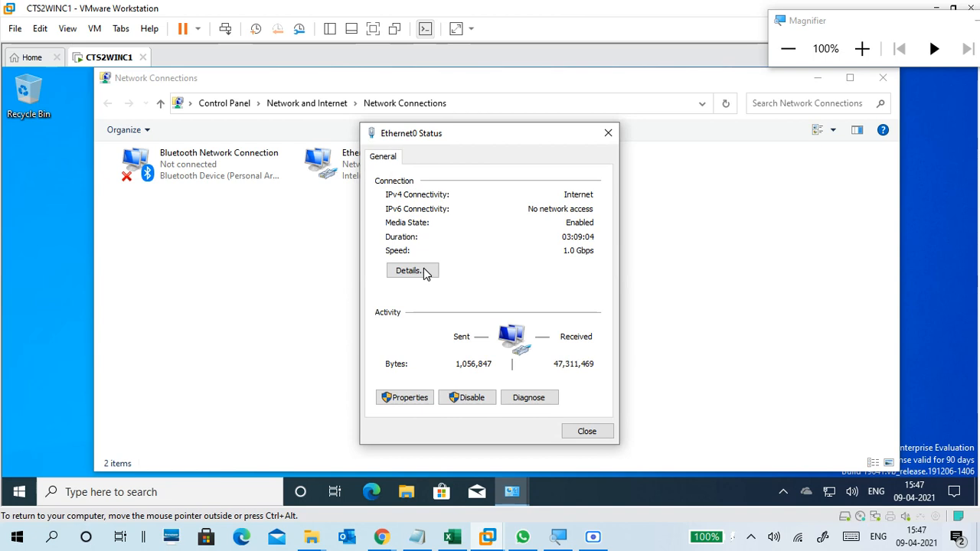
left_click(423, 268)
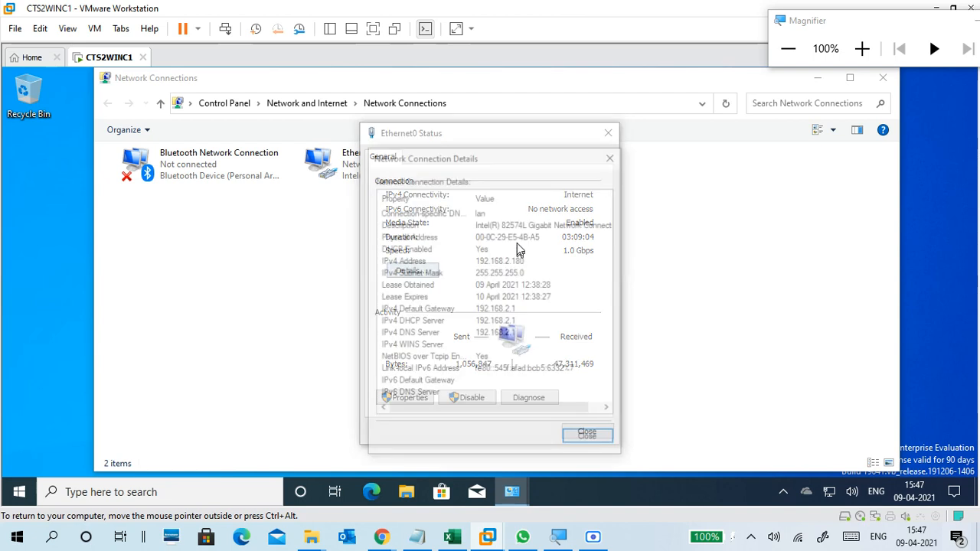
left_click(591, 441)
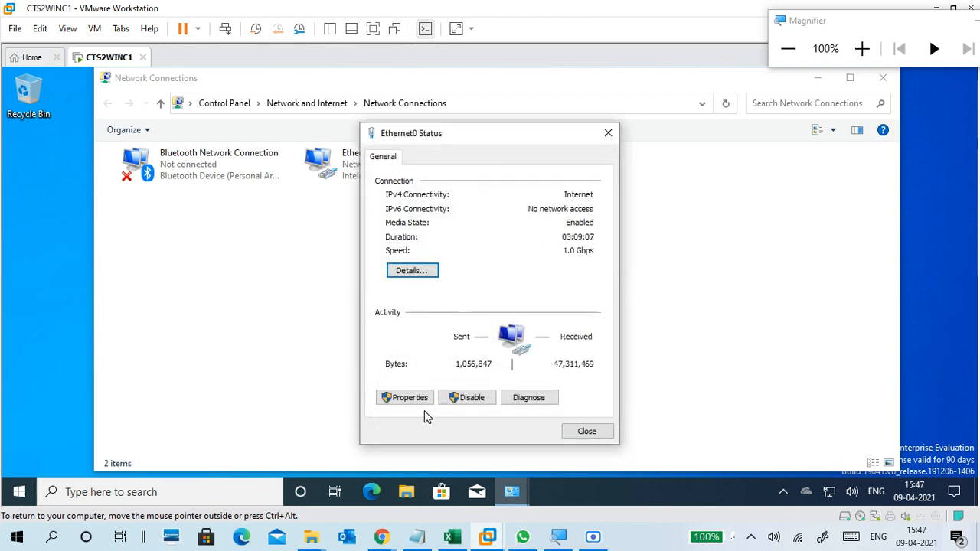
Magnify the screen to 125%, try to open Ethernet0's properties, decline the administrator prompt, and close the network windows.
left_click(862, 48)
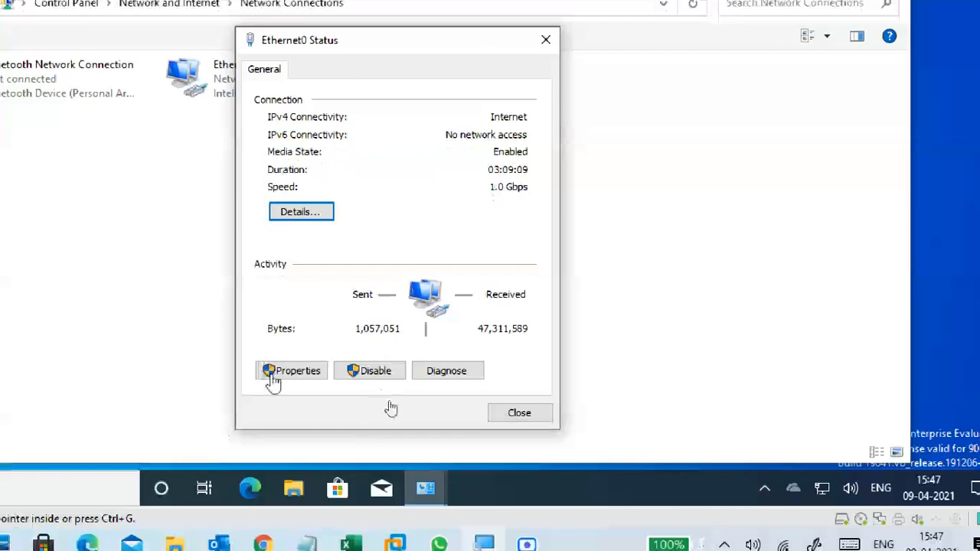
left_click(298, 371)
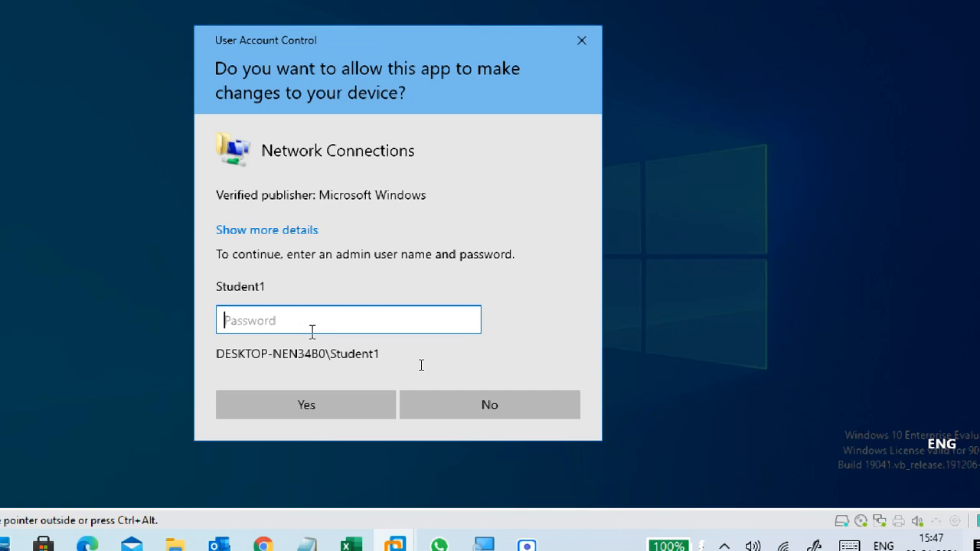
left_click(511, 416)
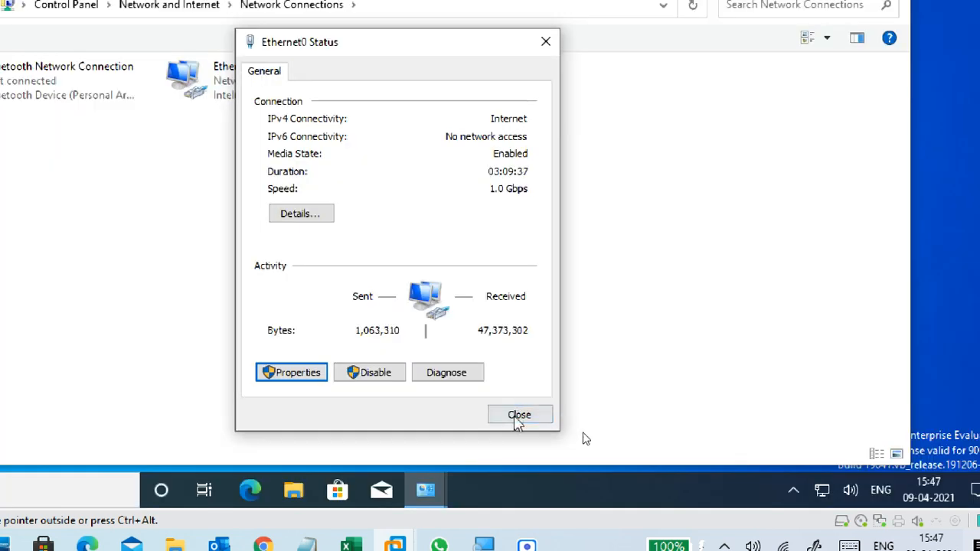
left_click(515, 415)
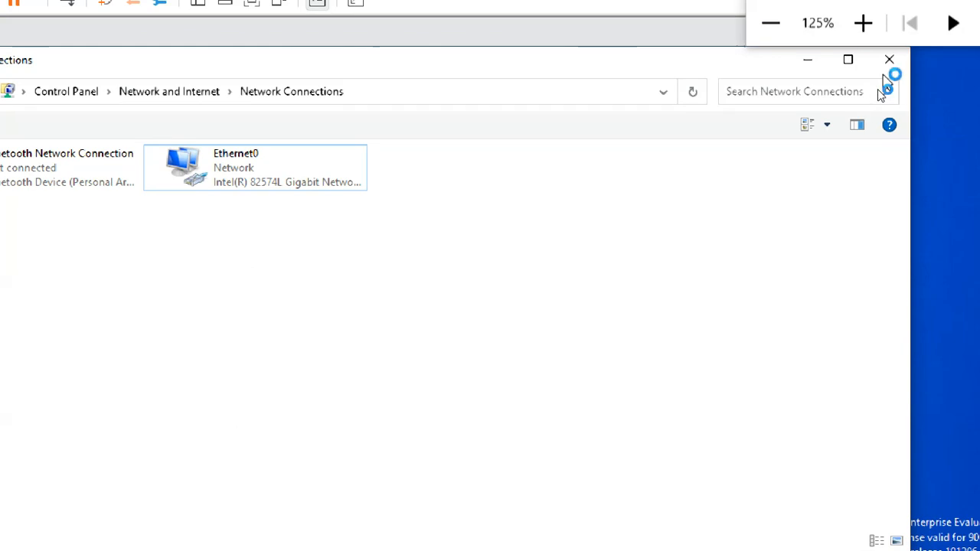
left_click(885, 67)
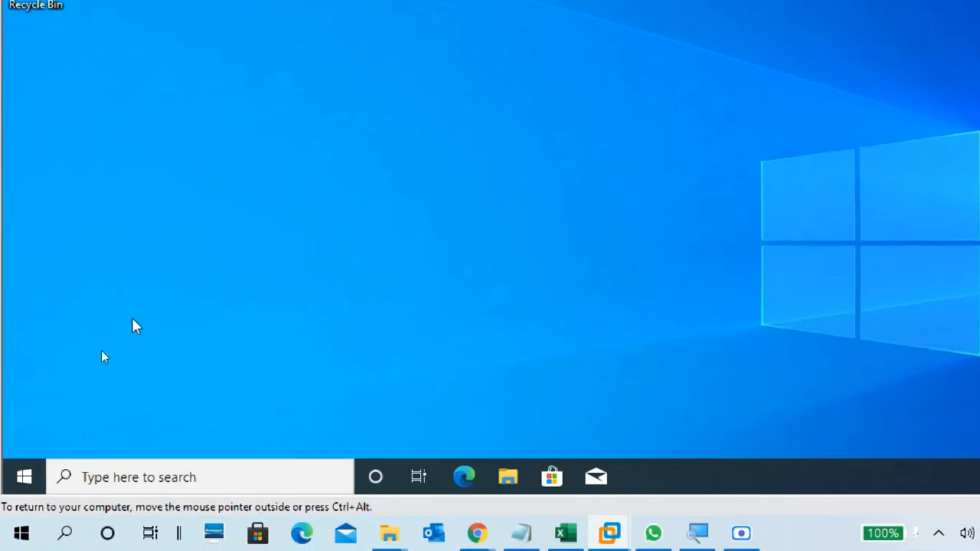
Sign the student2 account out of Windows in the virtual machine.
left_click(31, 477)
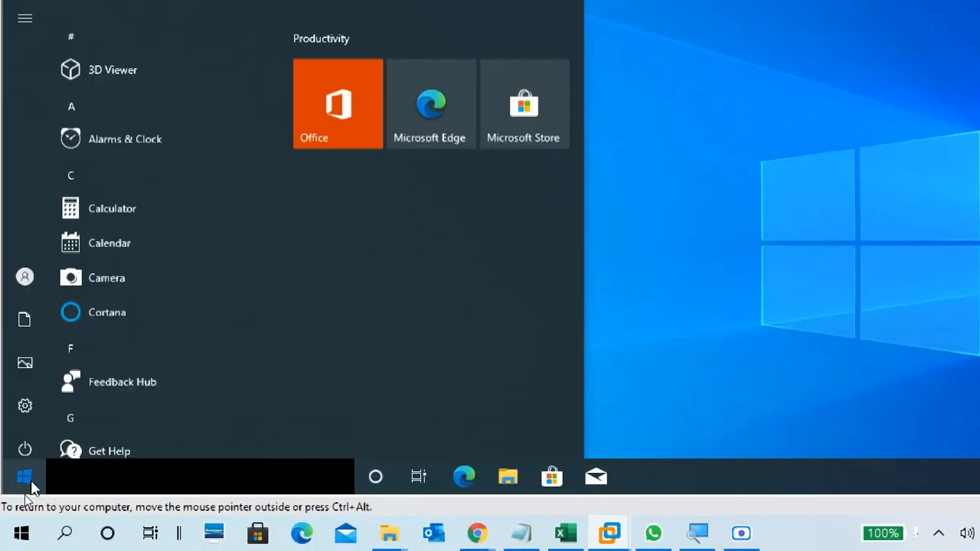
mouse_move(38, 265)
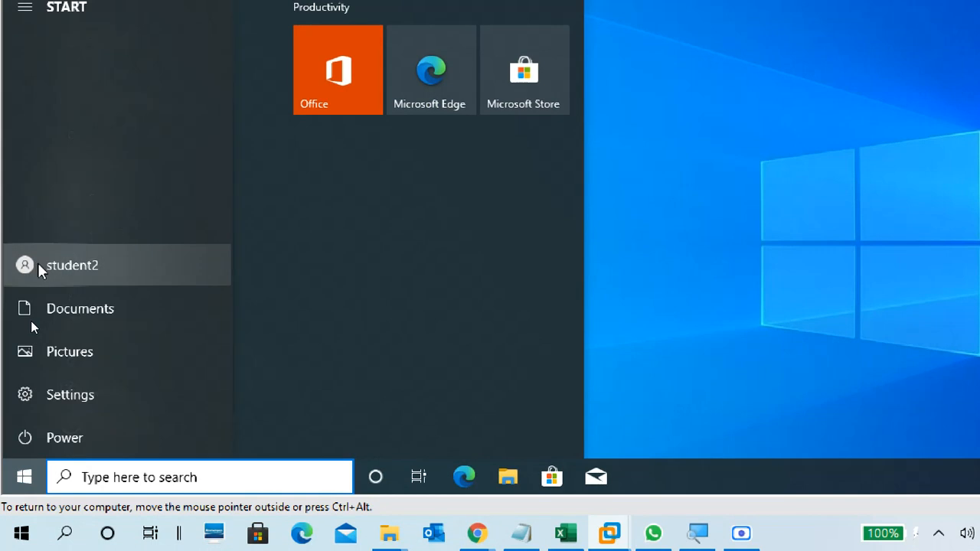
left_click(103, 275)
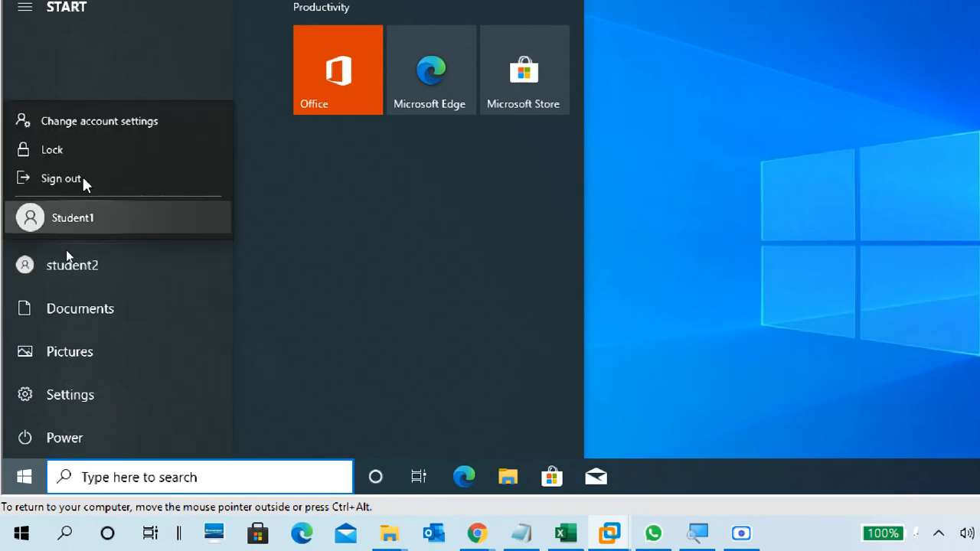
left_click(83, 177)
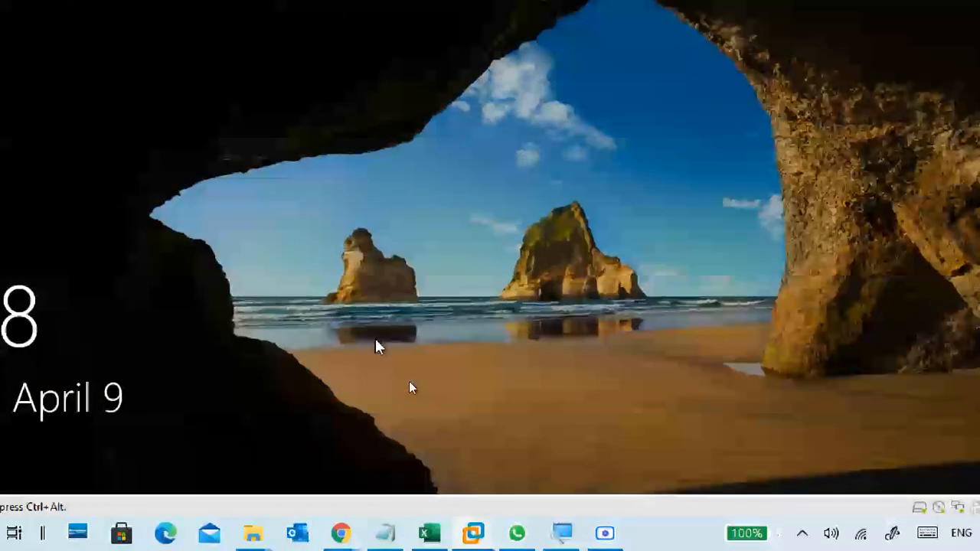
Dismiss the lock screen, sign back in as student2, and reset the screen magnification to 100%.
left_click_drag(375, 339, 352, 250)
left_click_drag(359, 322, 360, 161)
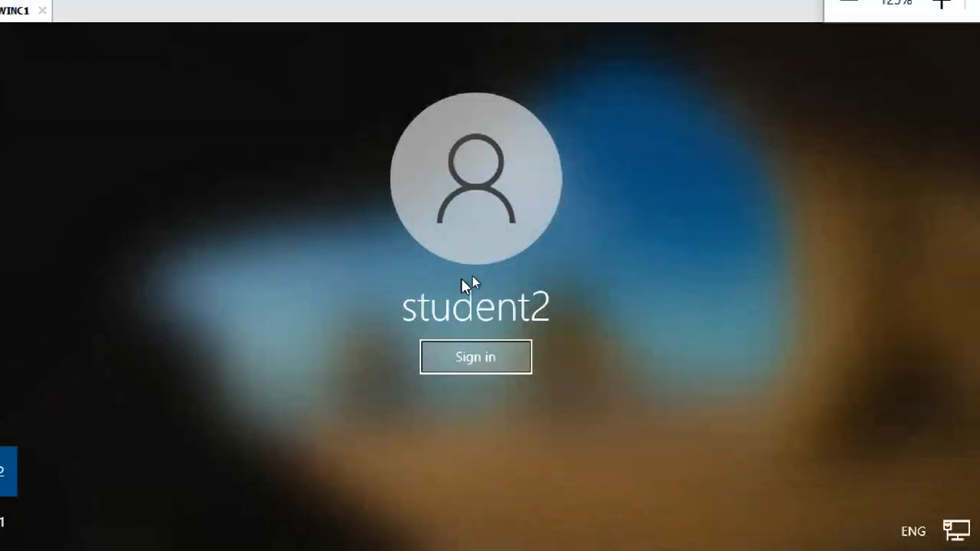
left_click(498, 363)
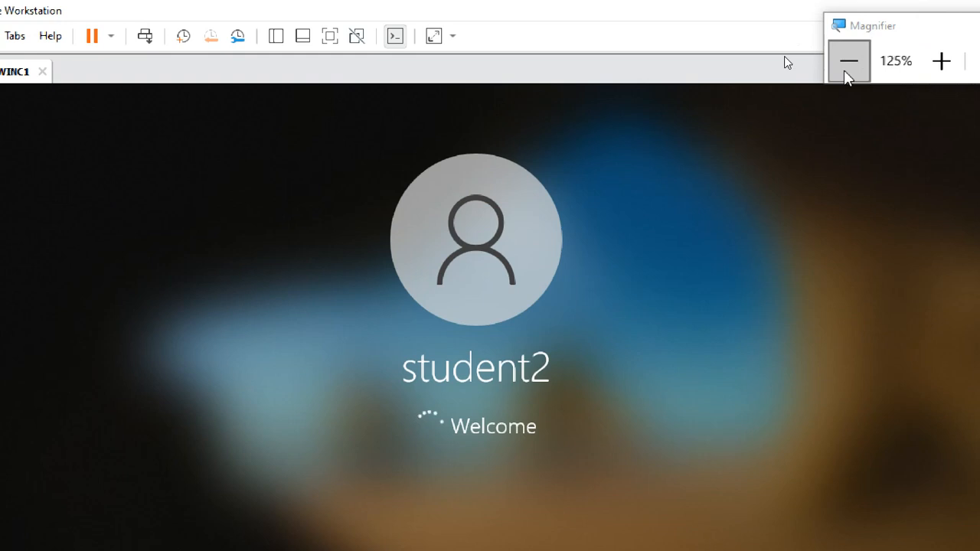
left_click(786, 51)
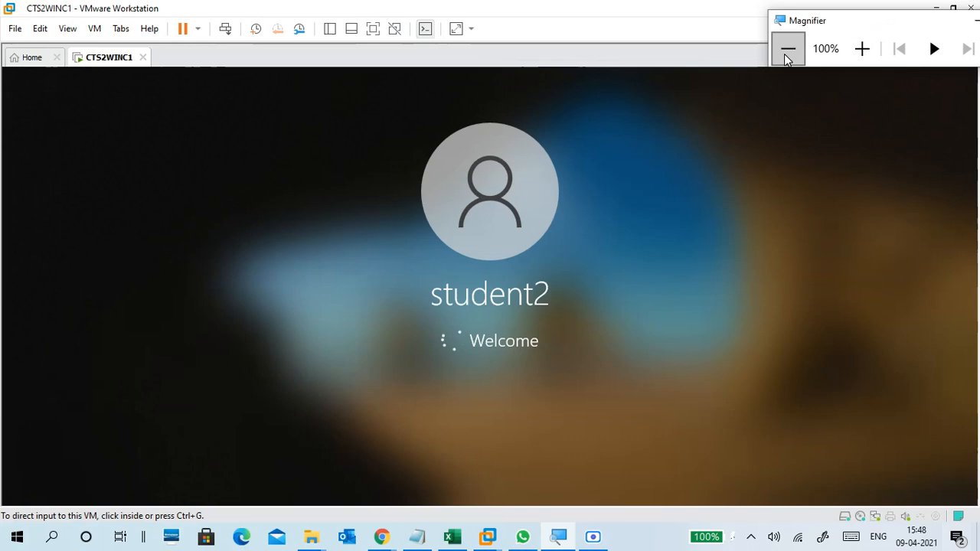
left_click(581, 29)
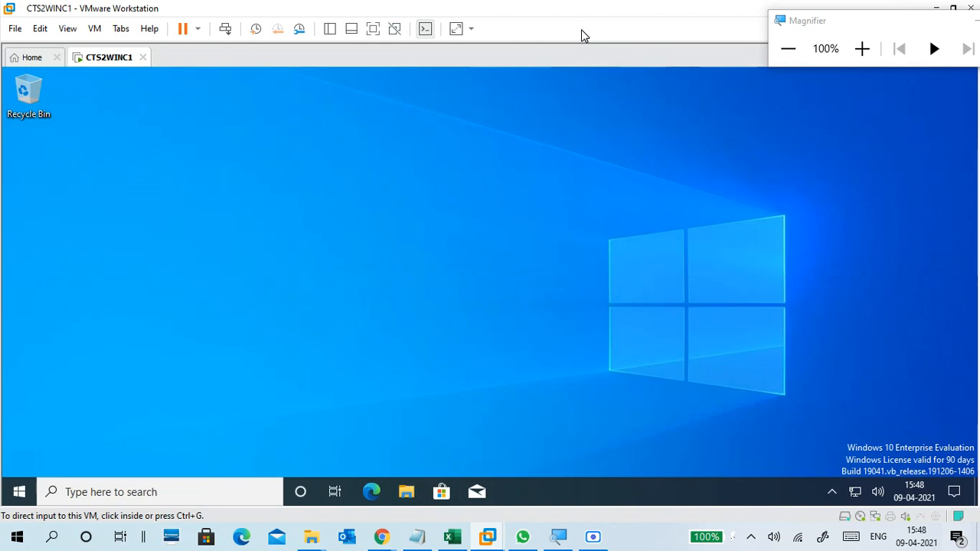
left_click(859, 52)
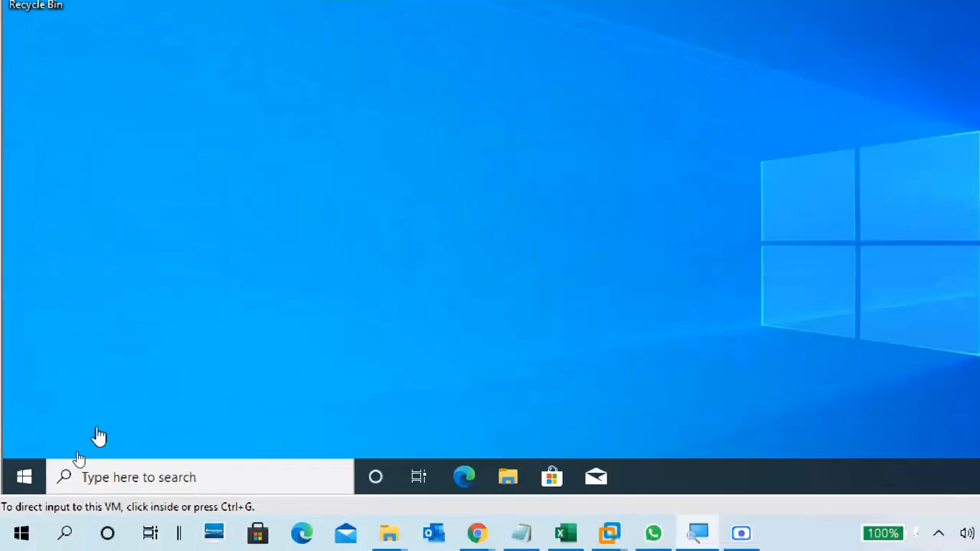
left_click(100, 436)
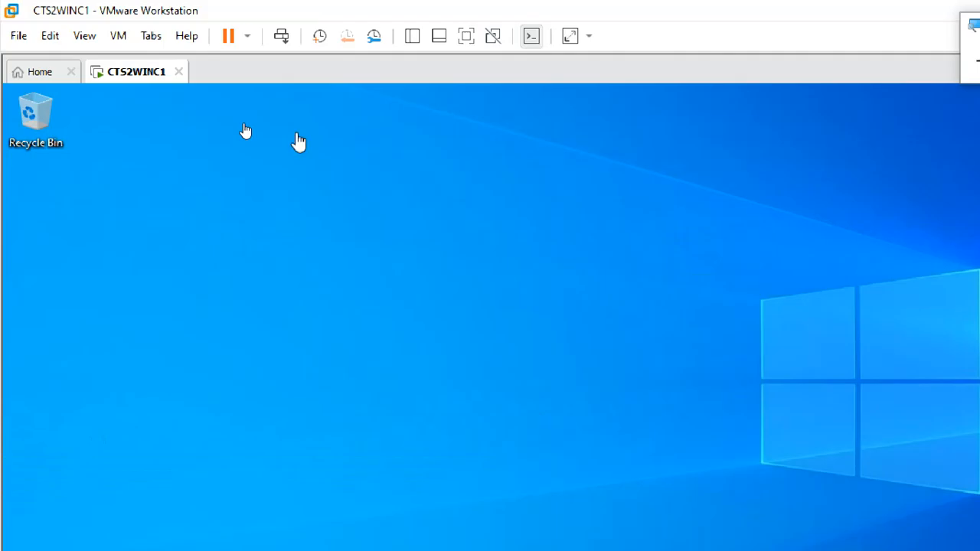
left_click(877, 65)
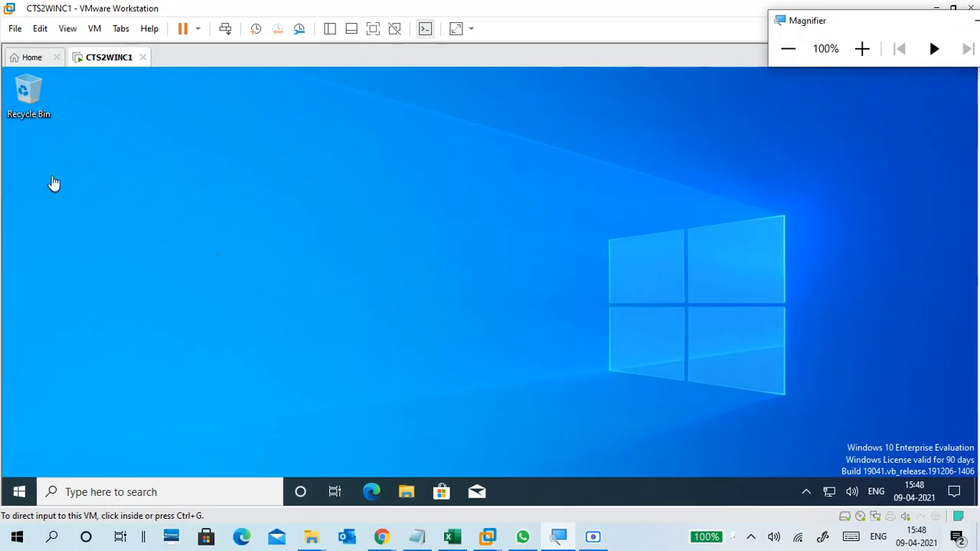
left_click(54, 184)
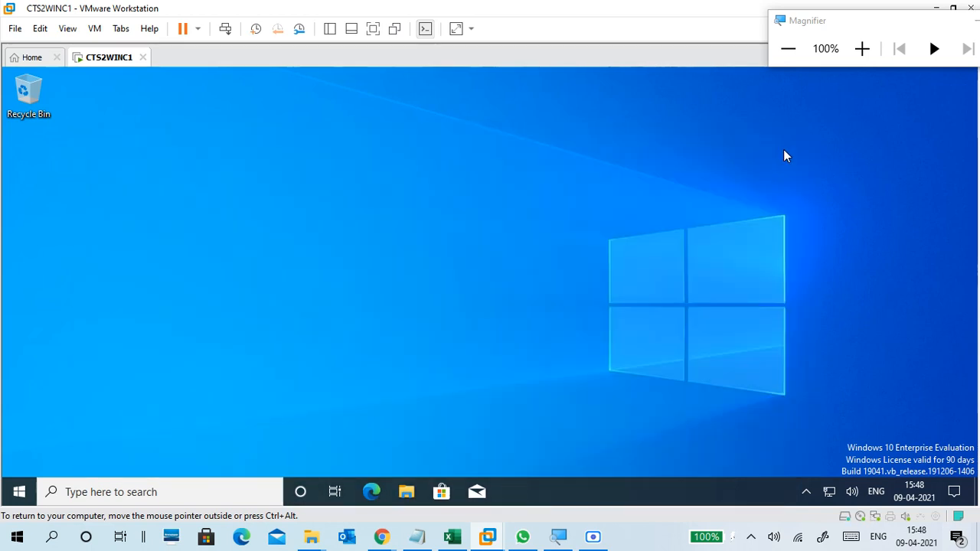
Open File Explorer in the virtual machine and examine student2's Desktop, Documents, Downloads, Music and Pictures folders.
left_click(406, 491)
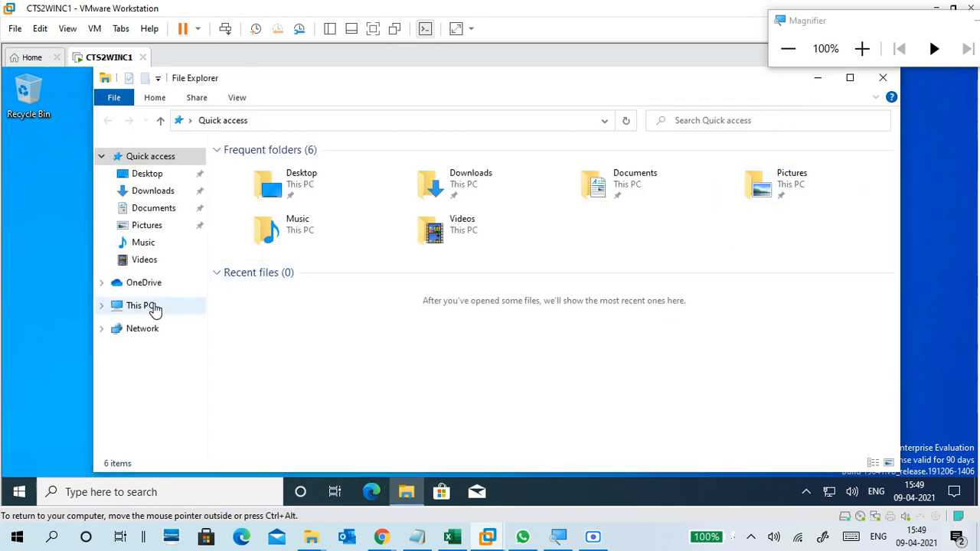
left_click(153, 173)
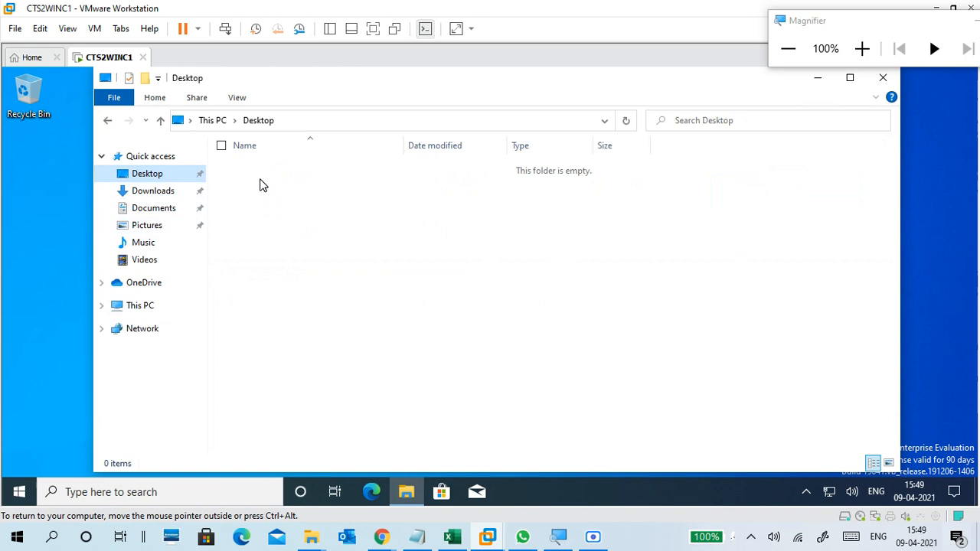
left_click(106, 306)
left_click(153, 328)
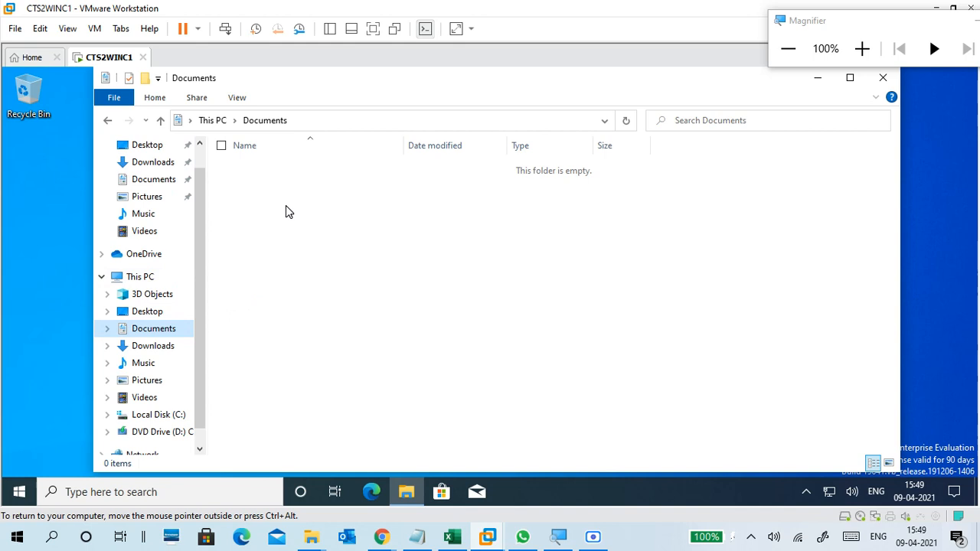
left_click(157, 349)
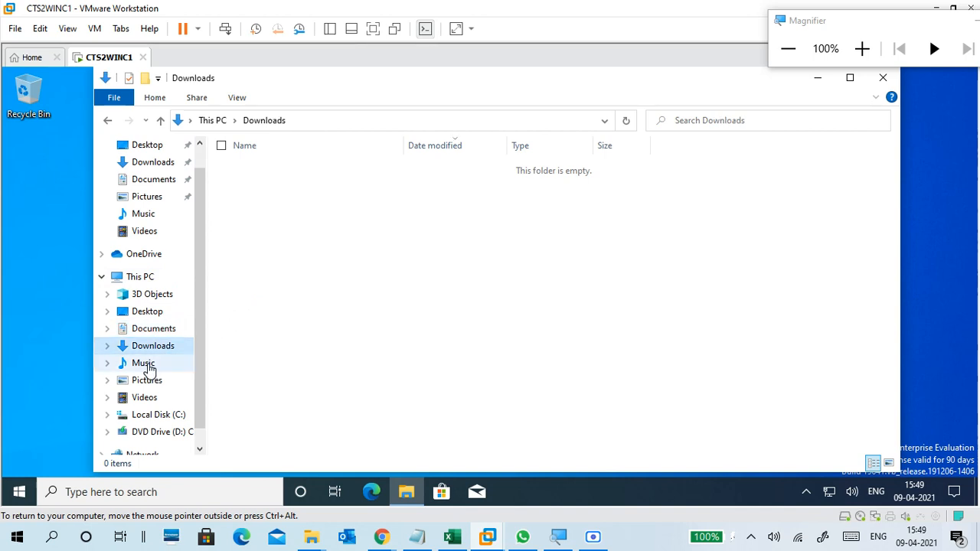
left_click(150, 364)
left_click(151, 382)
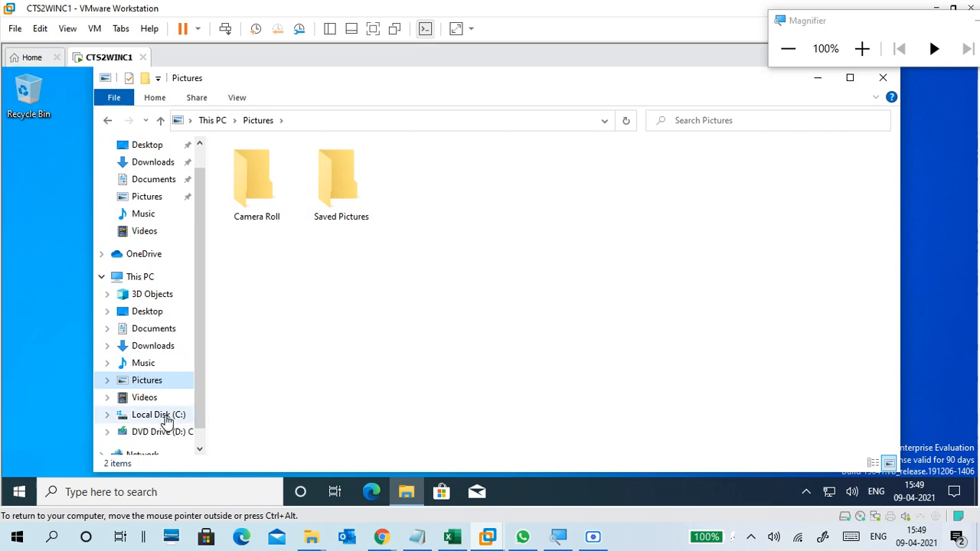
left_click(449, 349)
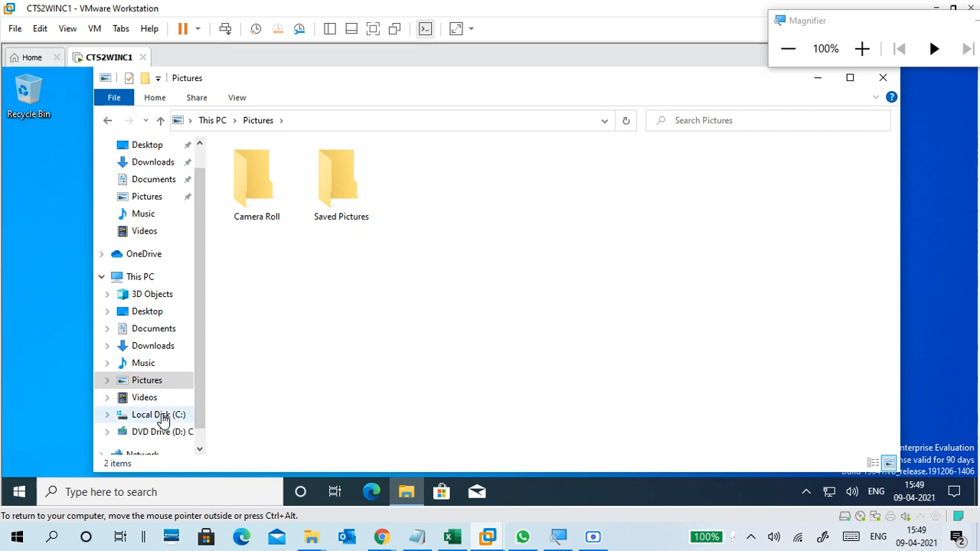
Recheck the Documents and Pictures folders with the screen magnified, restore 100% magnification, and open Local Disk (C:).
left_click(861, 49)
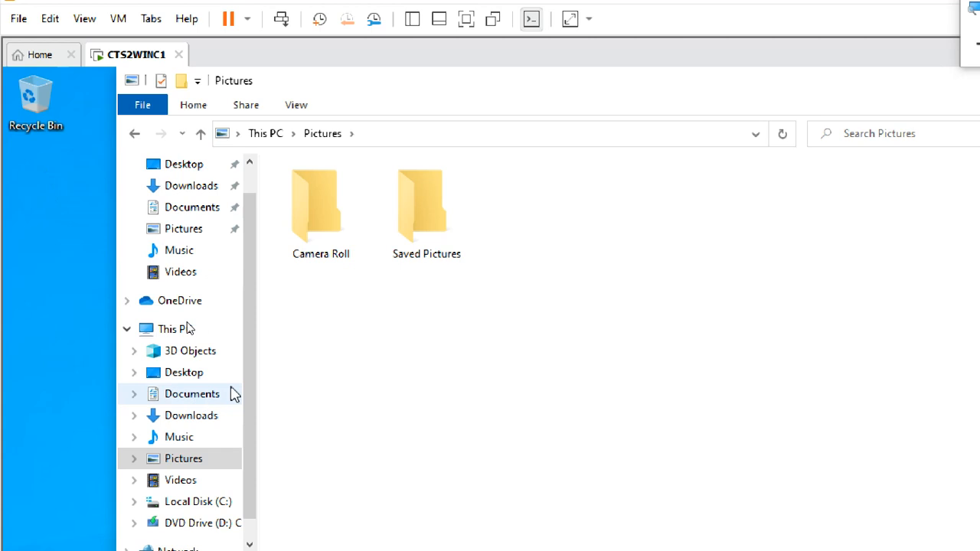
left_click(187, 396)
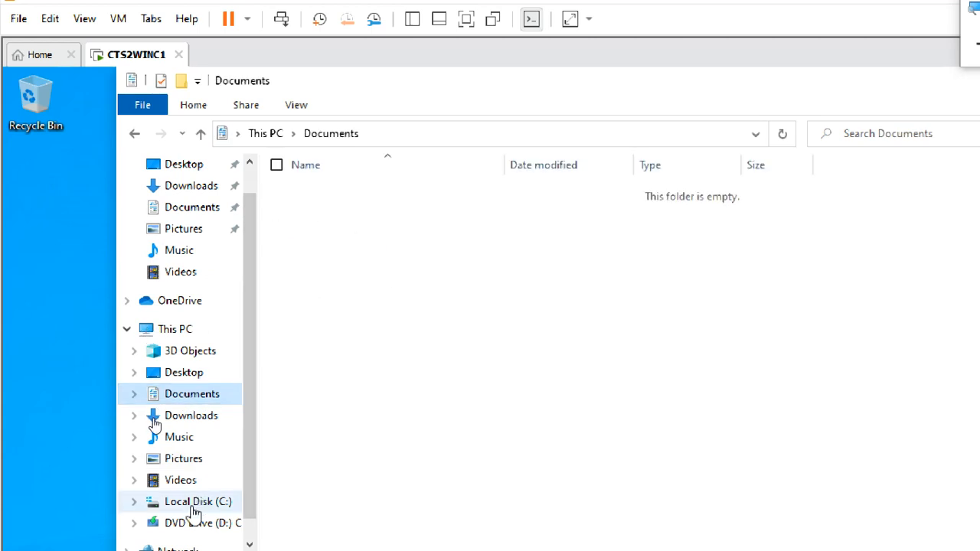
left_click(188, 461)
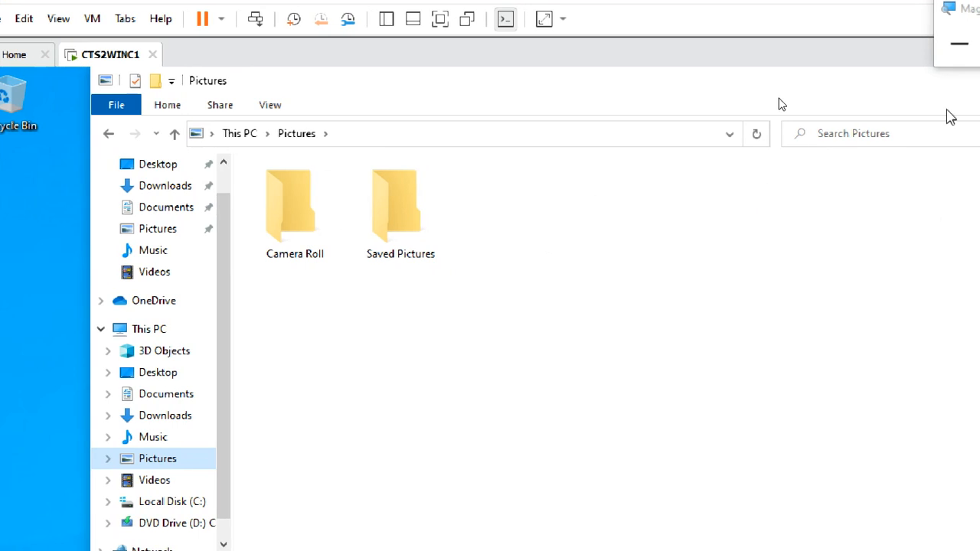
left_click(955, 48)
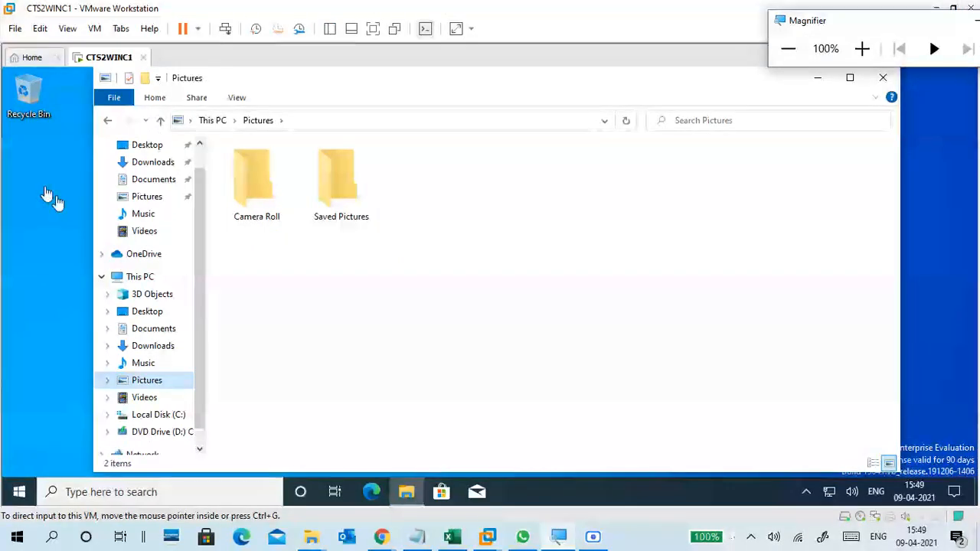
left_click(360, 289)
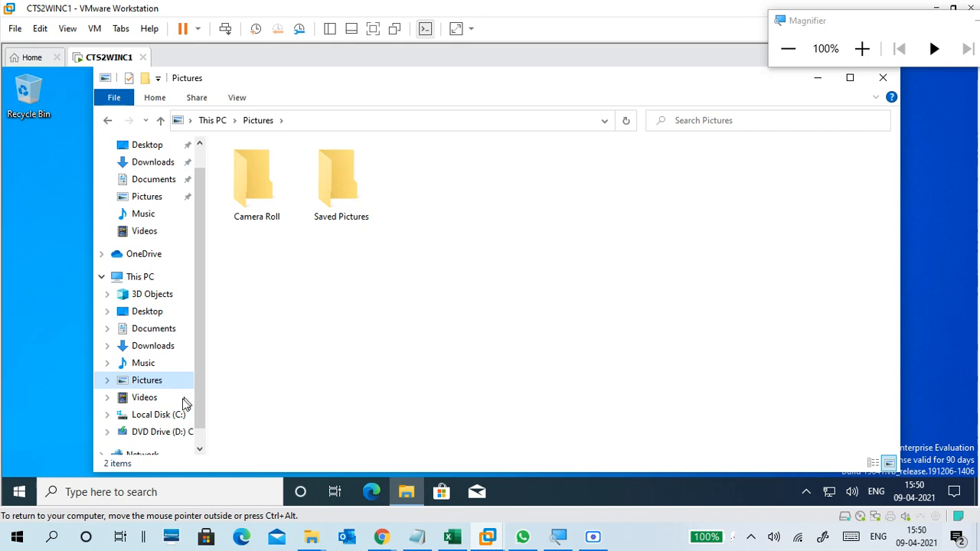
left_click(164, 413)
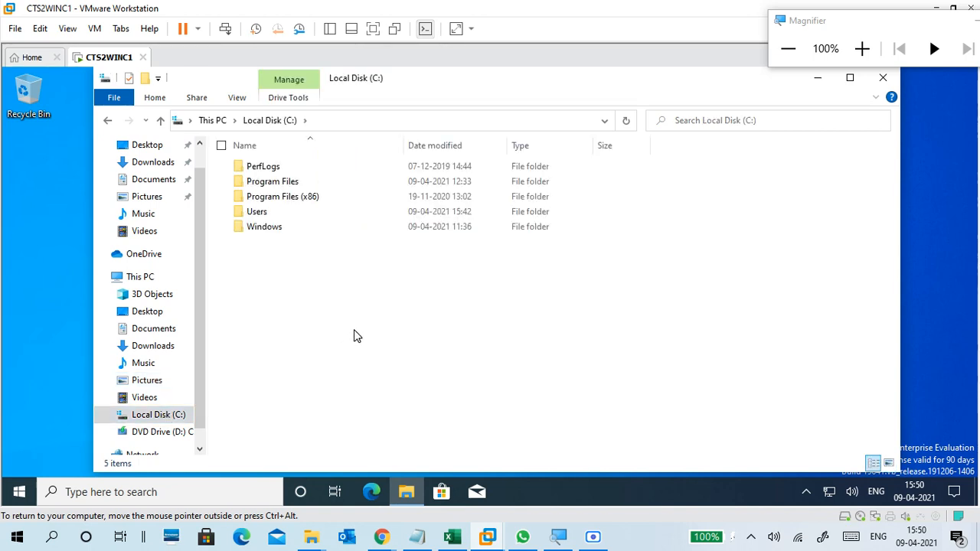
Switch to Google Meet in Chrome, read the meeting chat, move the Magnifier window aside, and minimize the browser.
mouse_move(382, 536)
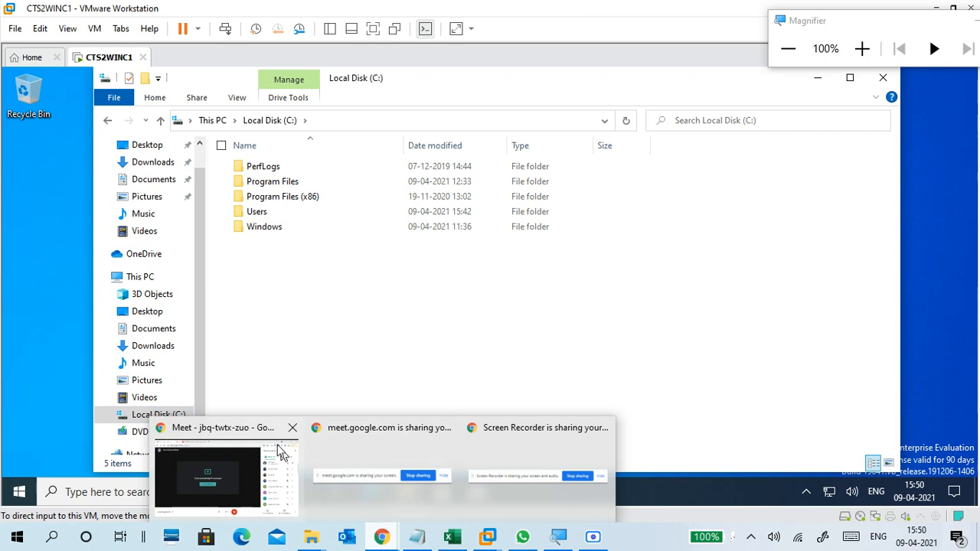
left_click(284, 469)
left_click(910, 120)
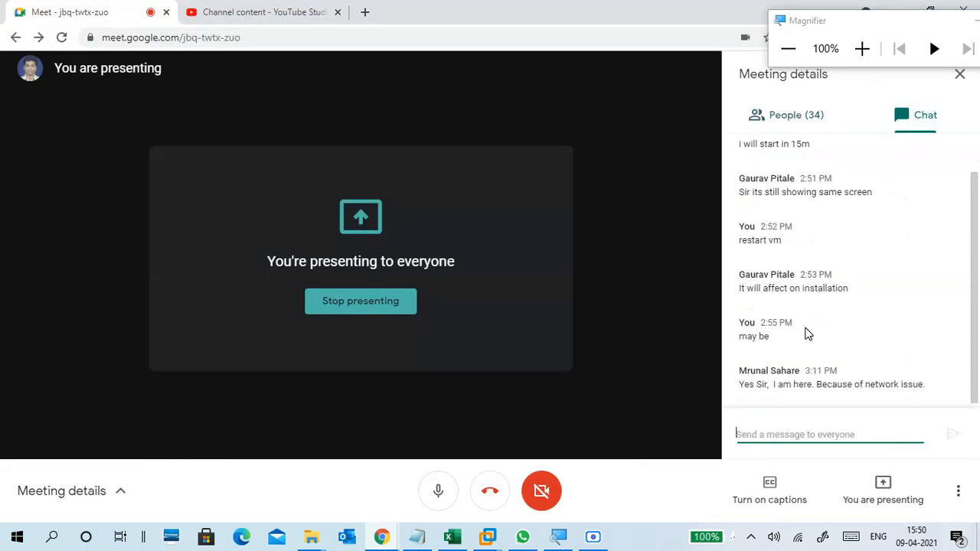
left_click_drag(925, 391, 748, 385)
left_click(757, 397)
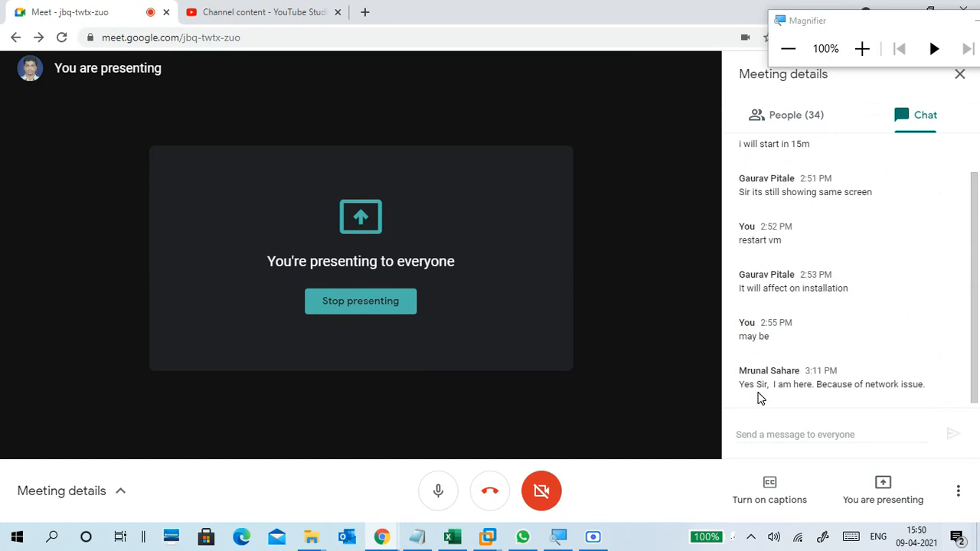
left_click_drag(836, 21, 863, 68)
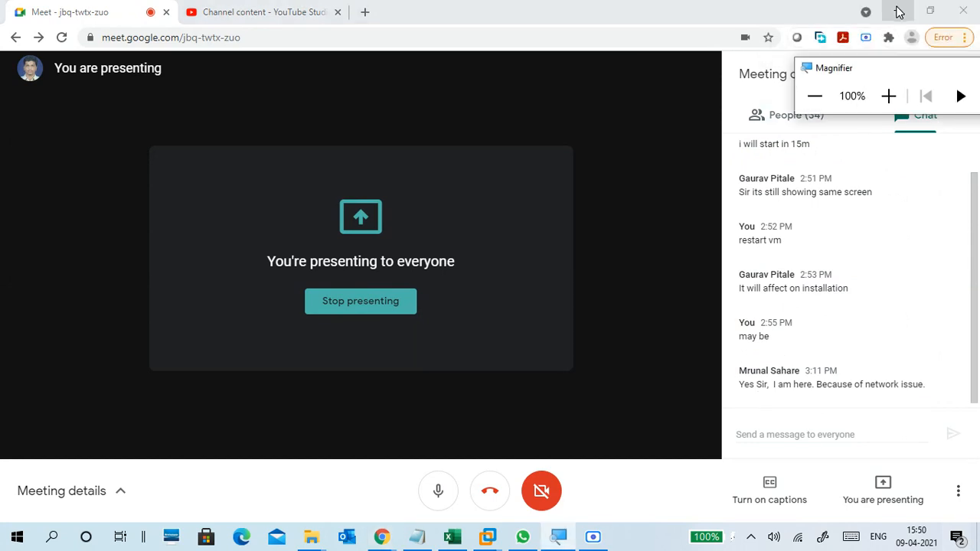
left_click(899, 11)
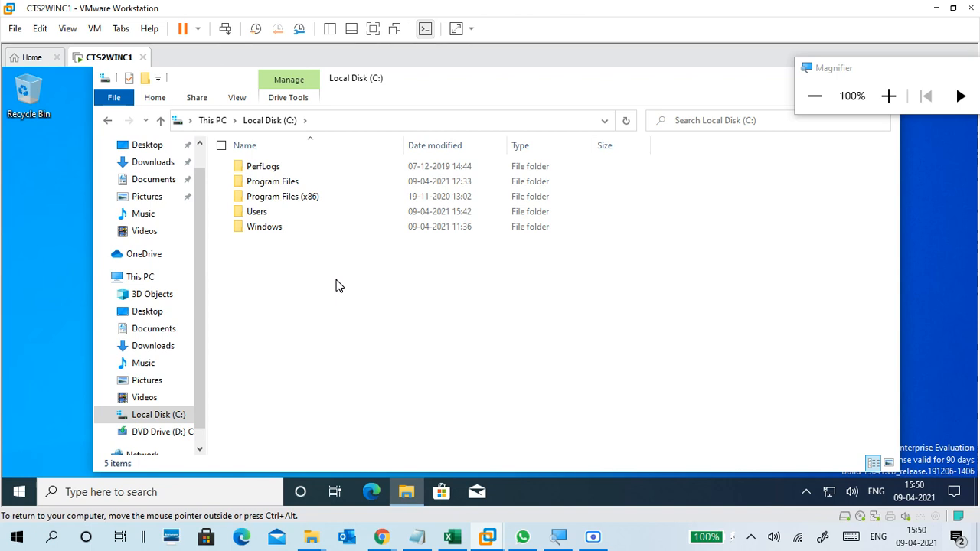
Open the Users folder on the C: drive and view the contents of the student2 profile folder.
double_click(285, 214)
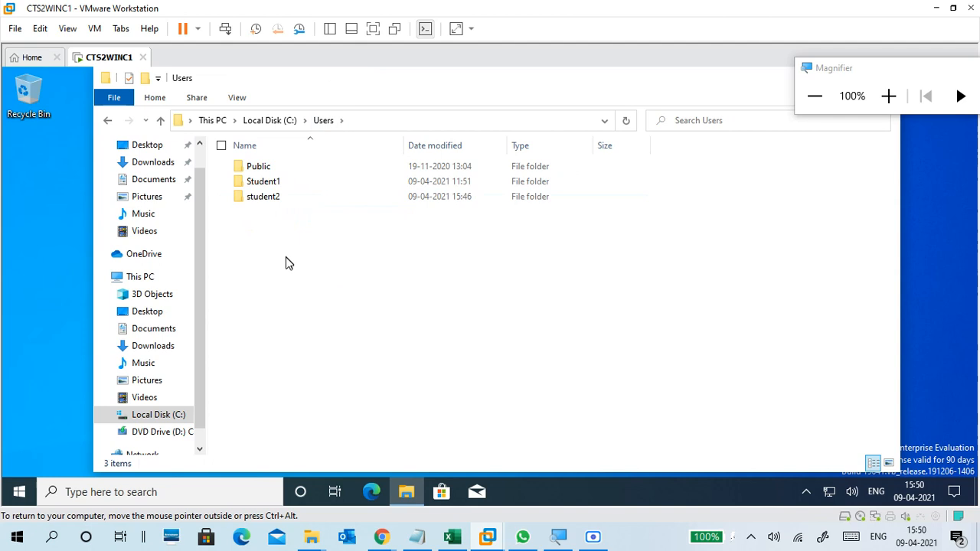
left_click(276, 184)
left_click(279, 199)
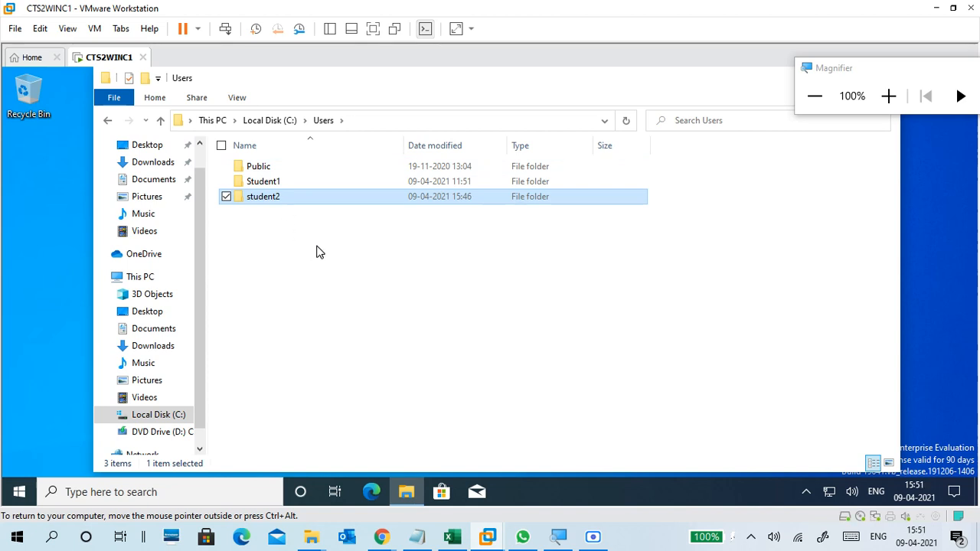
double_click(306, 199)
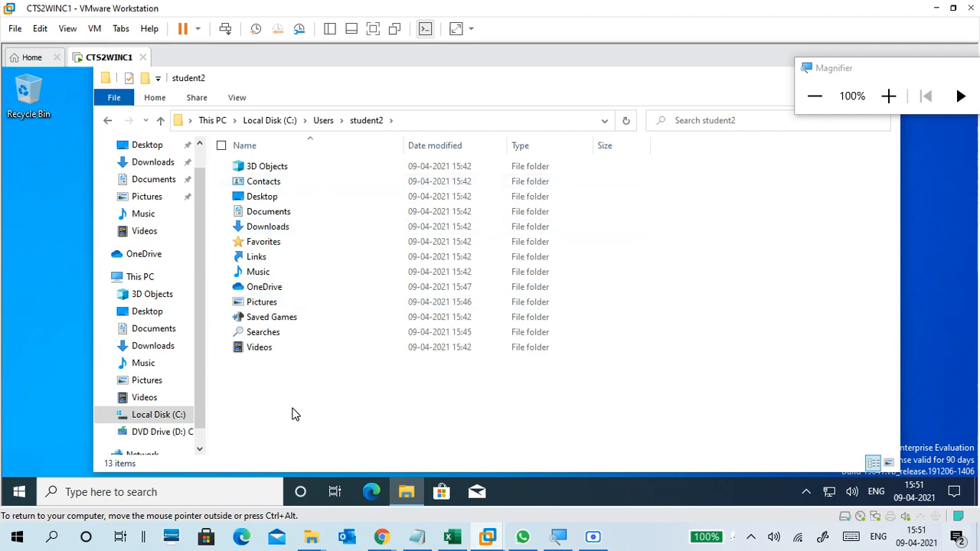
Return to the Users folder, try to open the Student1 profile folder, and cancel the permission request.
left_click(325, 120)
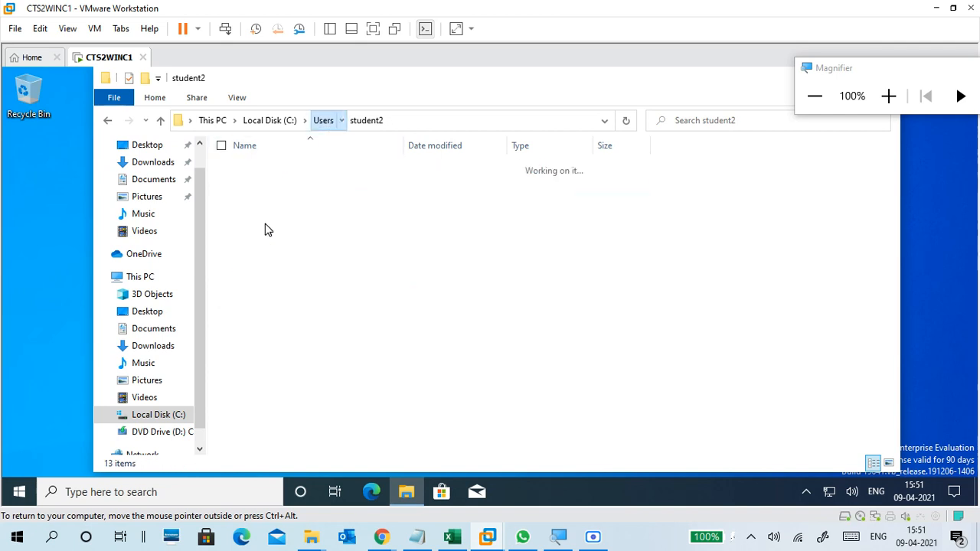
double_click(263, 184)
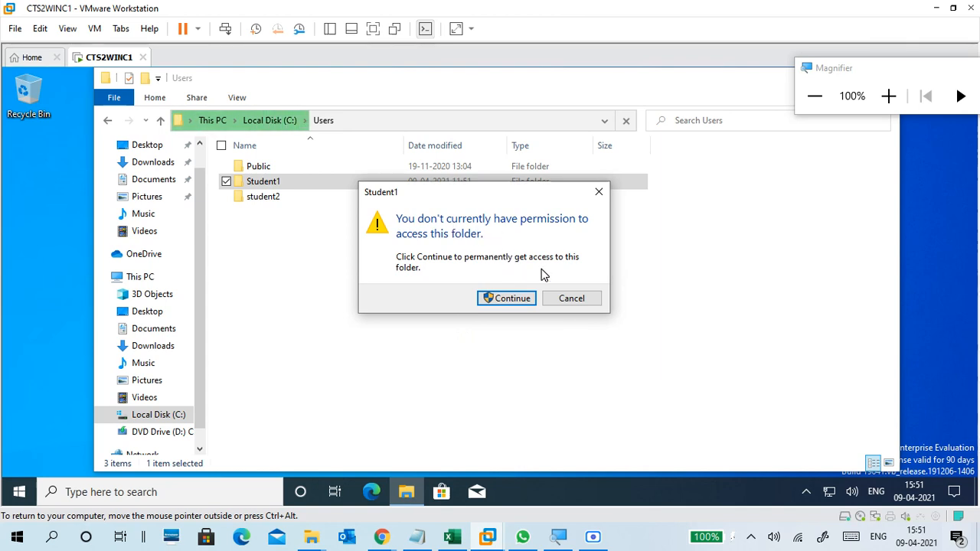
left_click(571, 299)
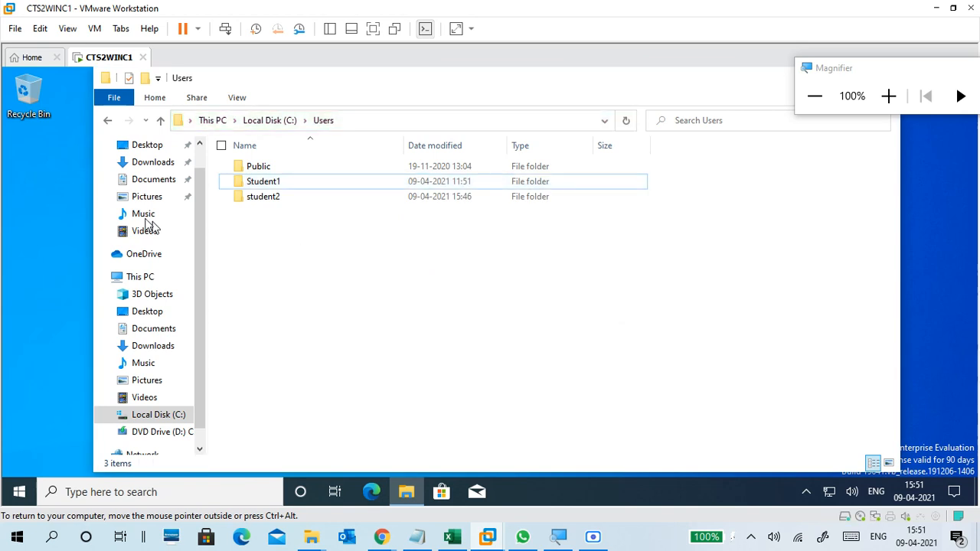
Create a text document named s2 on the desktop and place it below the Recycle Bin.
left_click(43, 151)
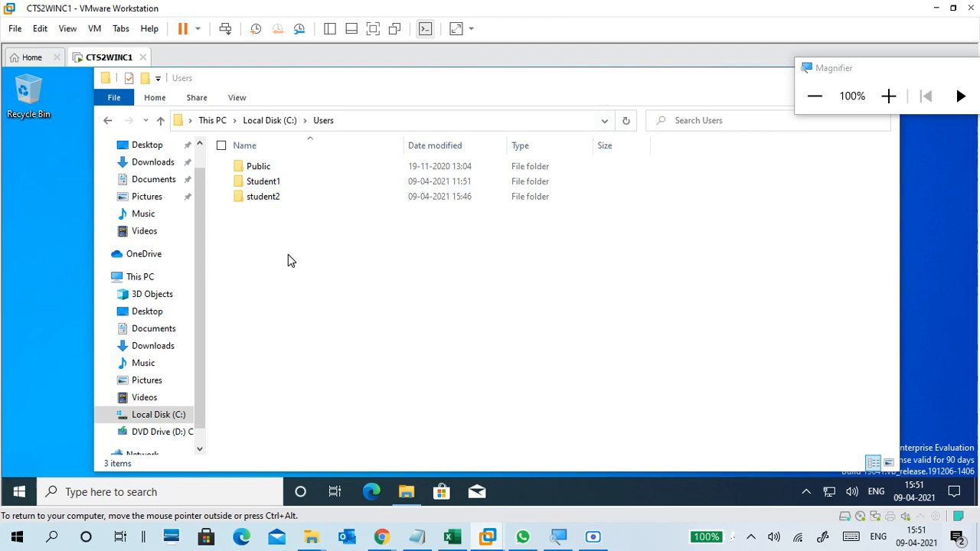
right_click(42, 150)
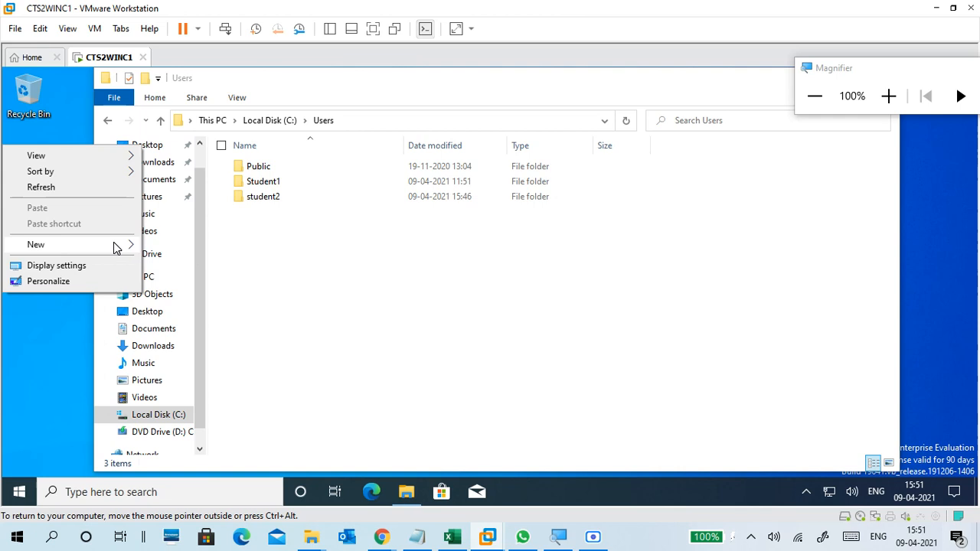
mouse_move(81, 250)
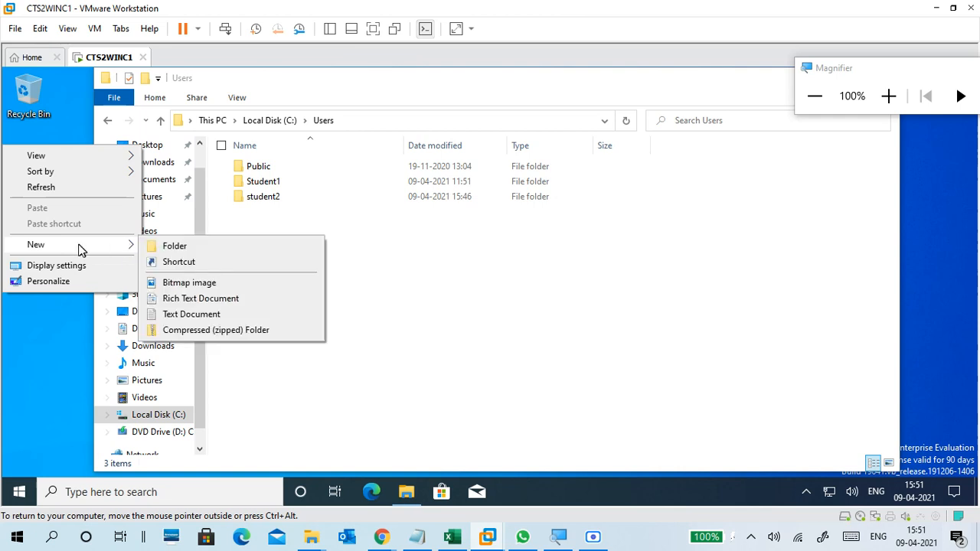
left_click(203, 315)
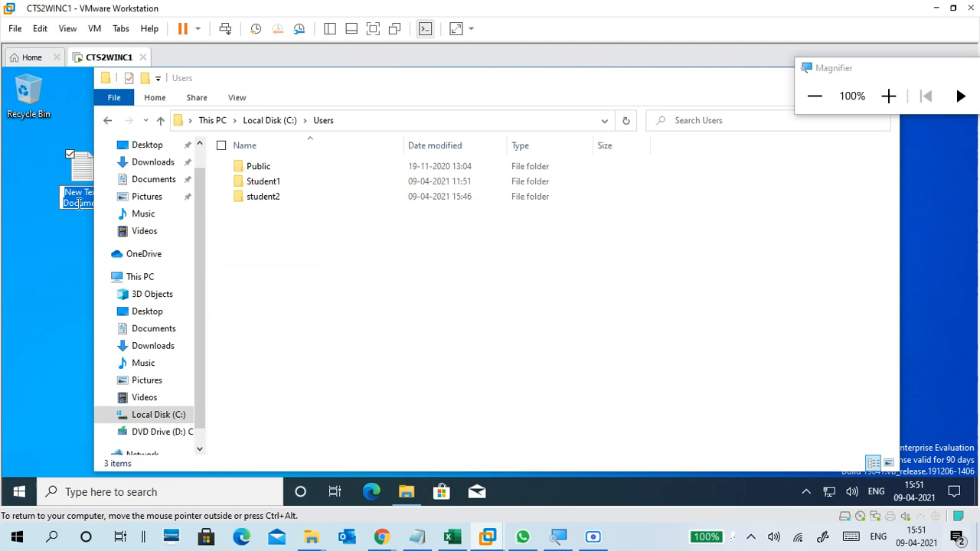
type("s2")
key("Return")
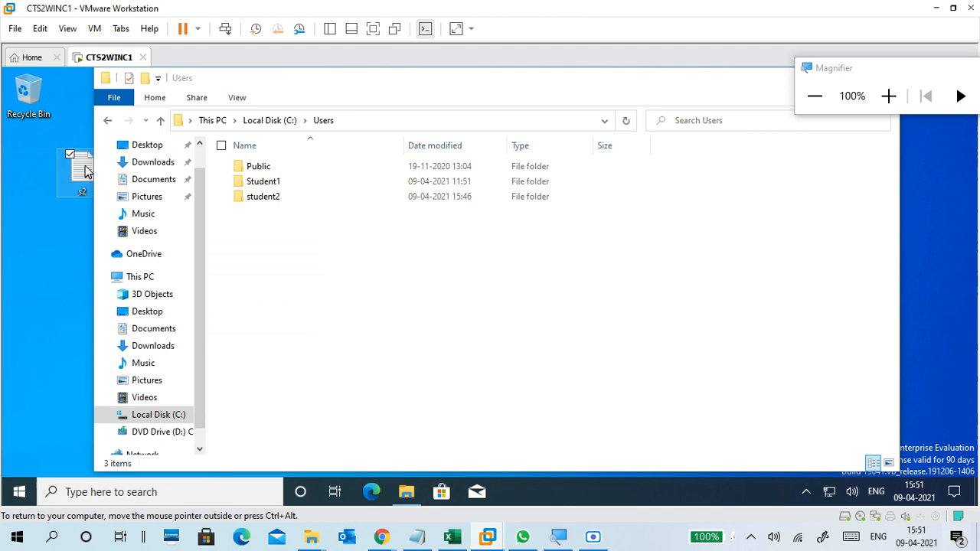
left_click_drag(84, 172, 31, 170)
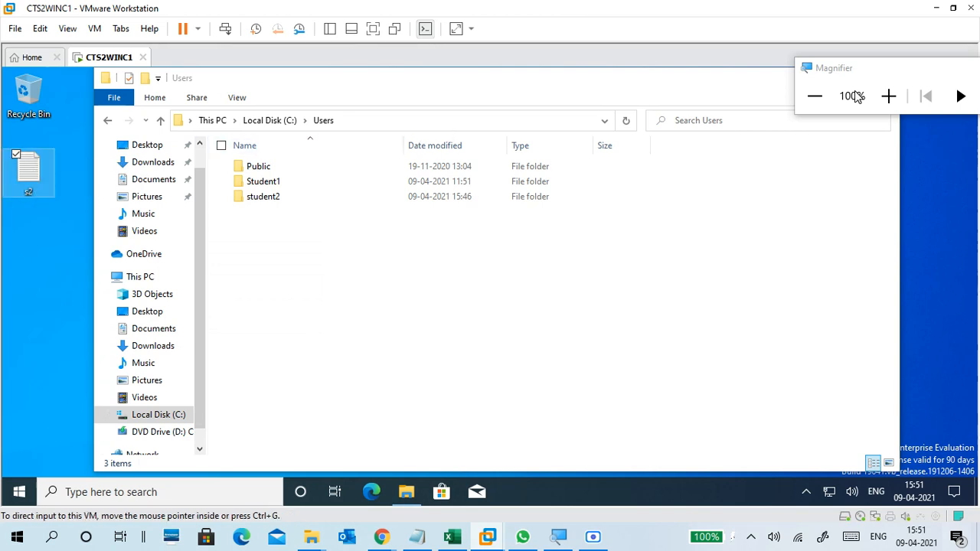
Magnify the screen to 150%, write "this is s2 file by student2" in the s2 text file, and save and close it.
left_click(888, 97)
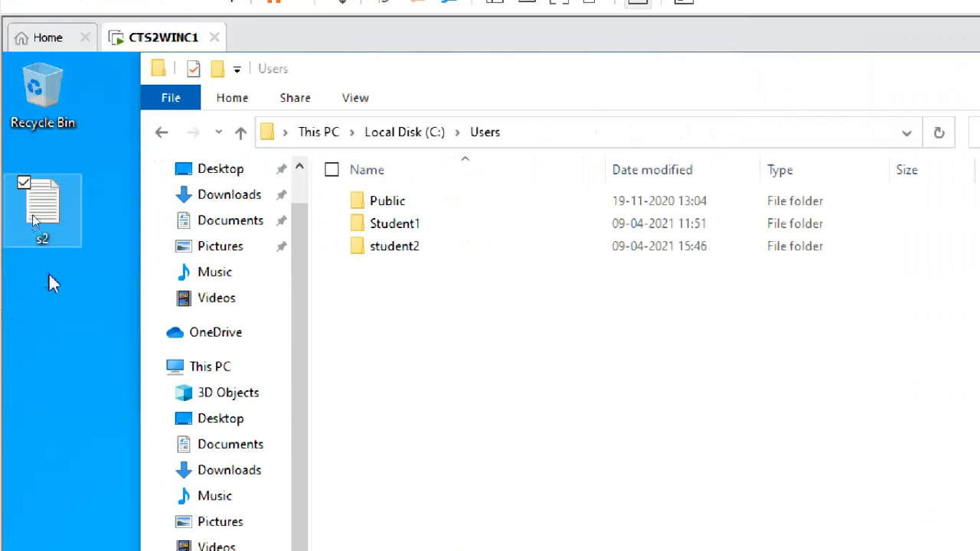
double_click(45, 223)
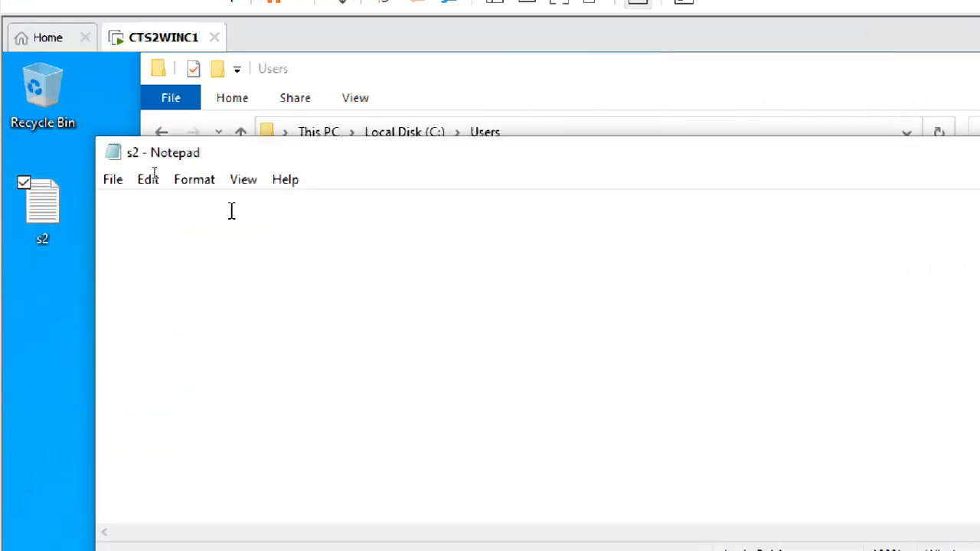
type("this is s2 file")
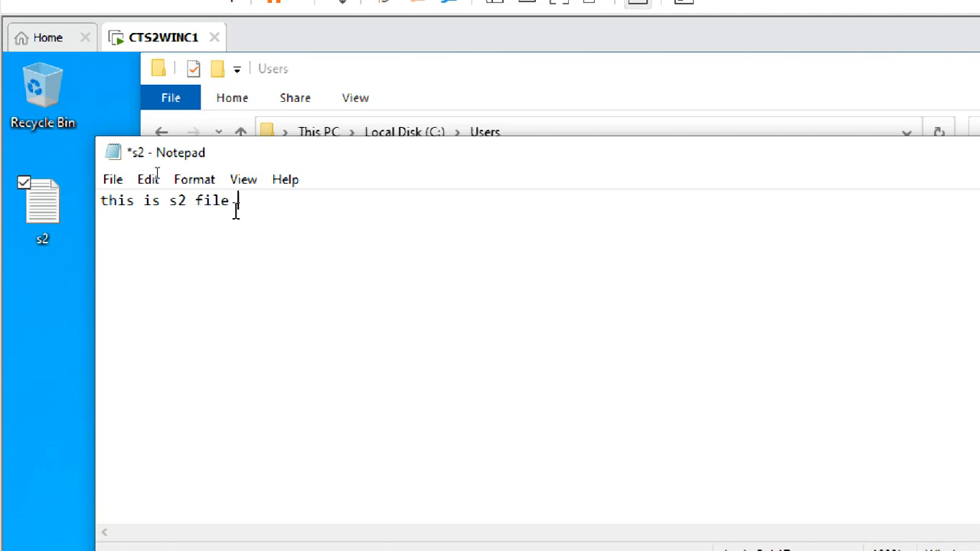
type(" by student2")
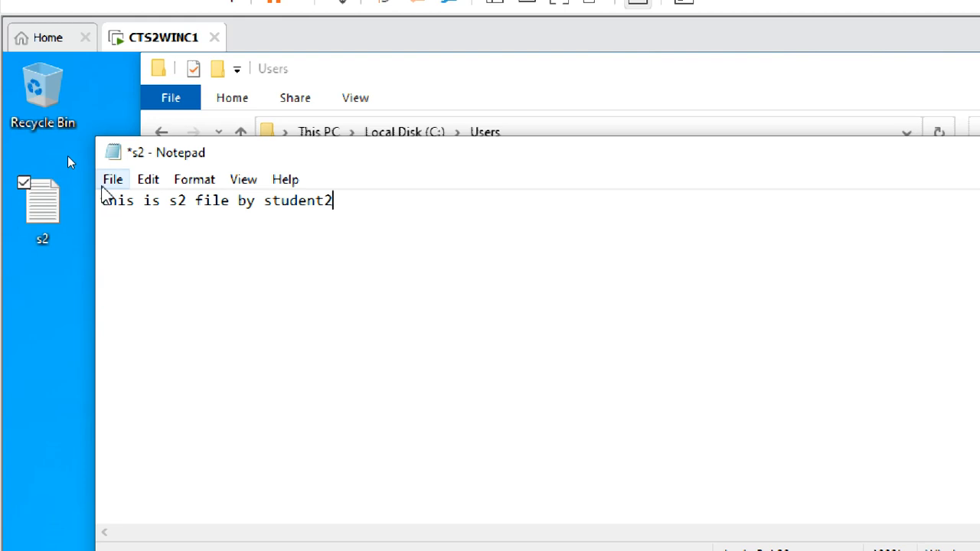
left_click(113, 180)
left_click(113, 282)
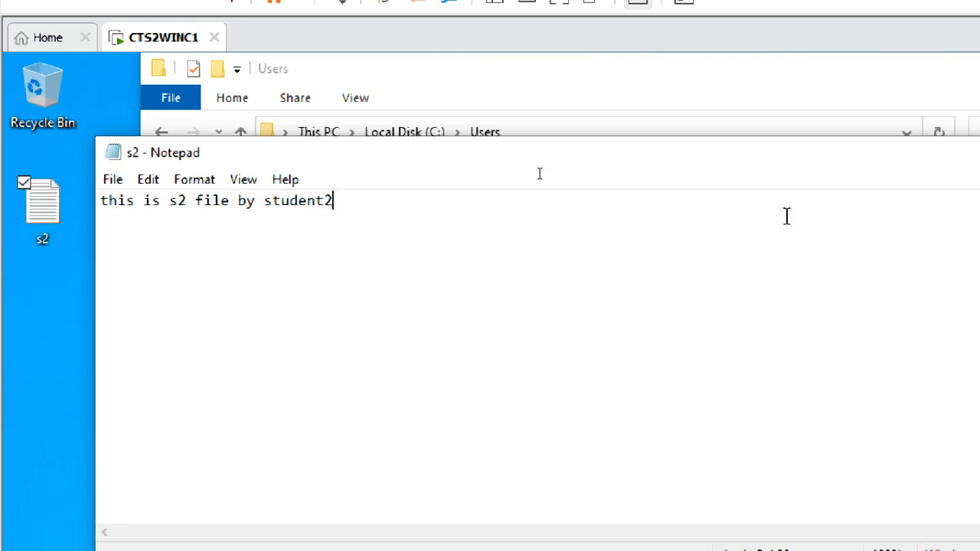
left_click(794, 152)
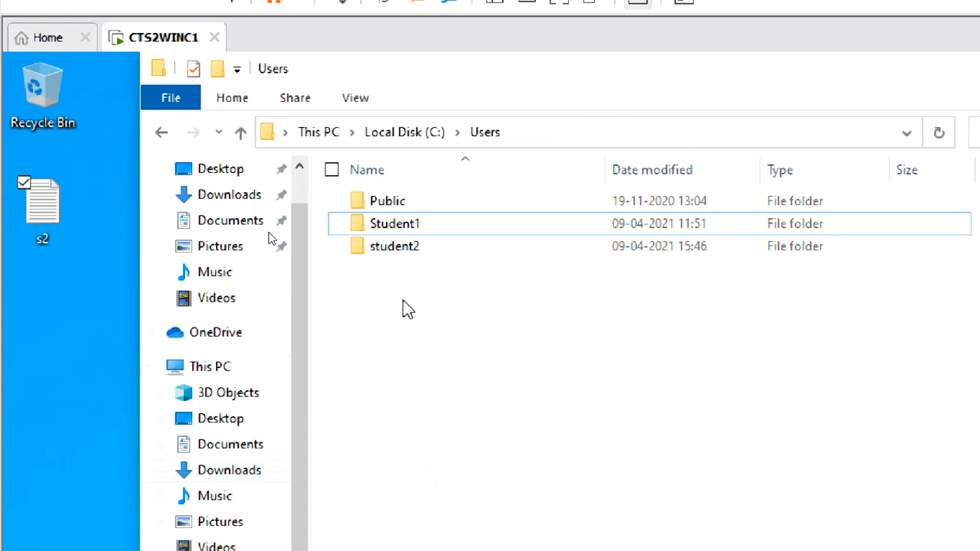
Create a rich text document named ssdd in the Documents folder.
left_click(230, 448)
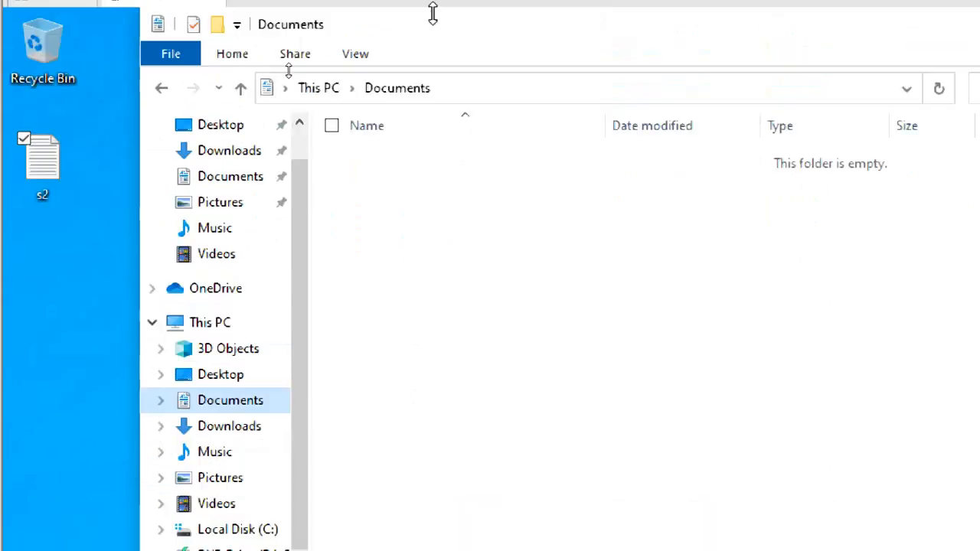
right_click(453, 175)
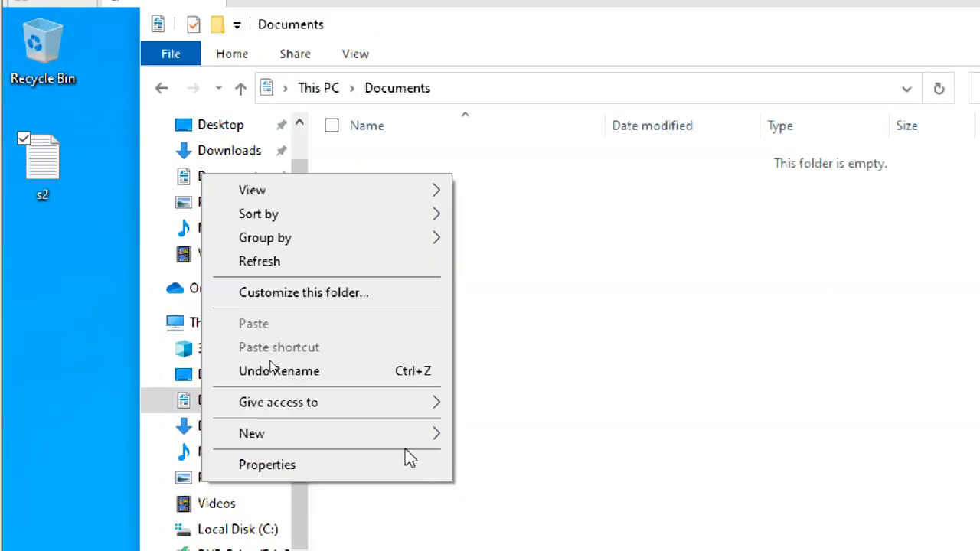
mouse_move(440, 435)
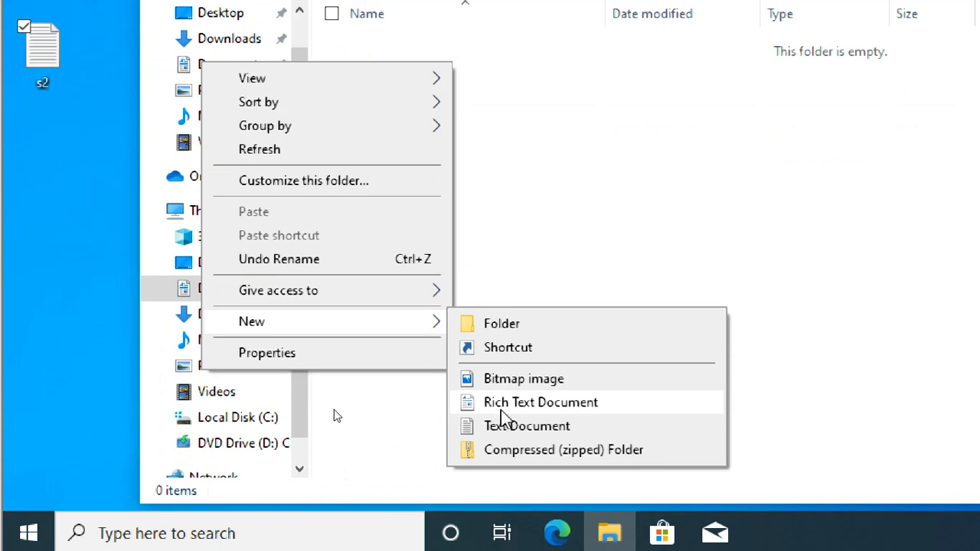
left_click(500, 411)
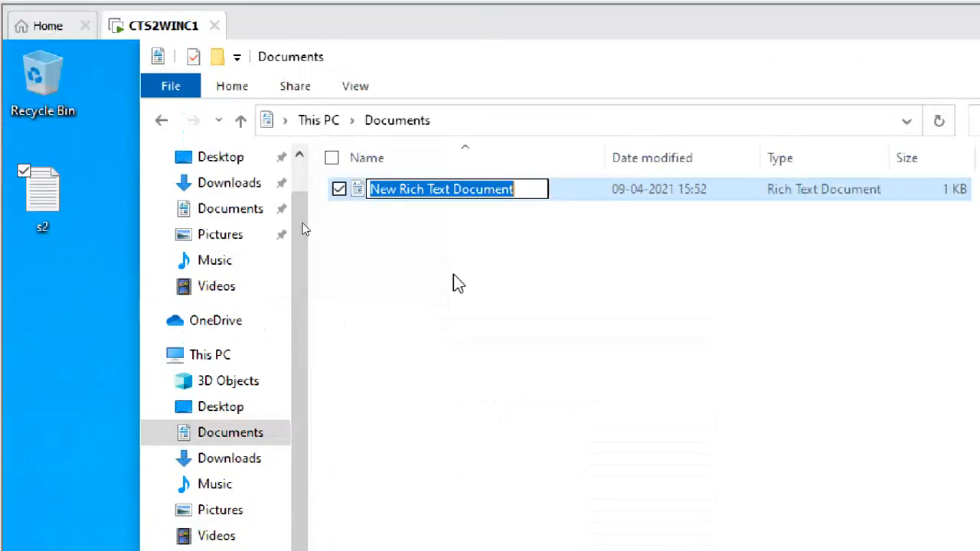
type("ss")
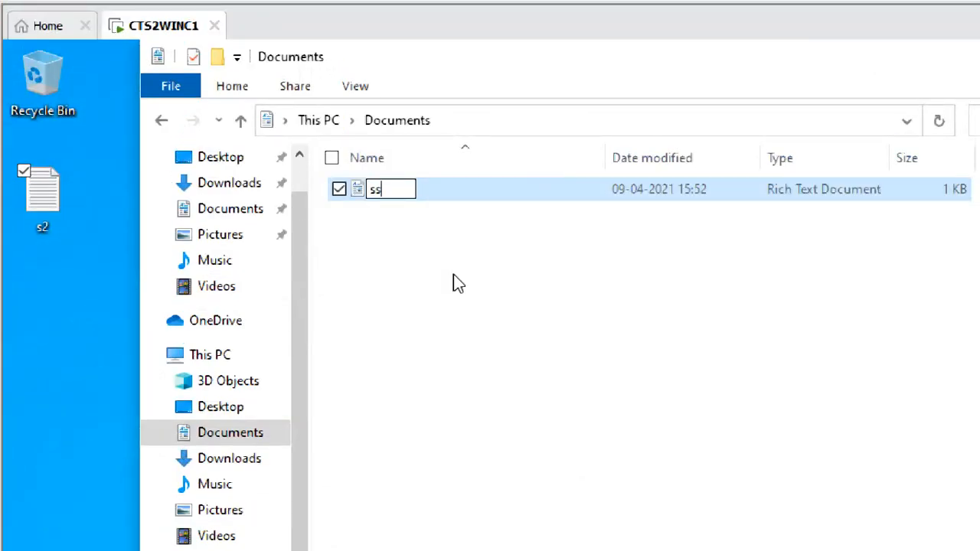
type("dd")
key("Return")
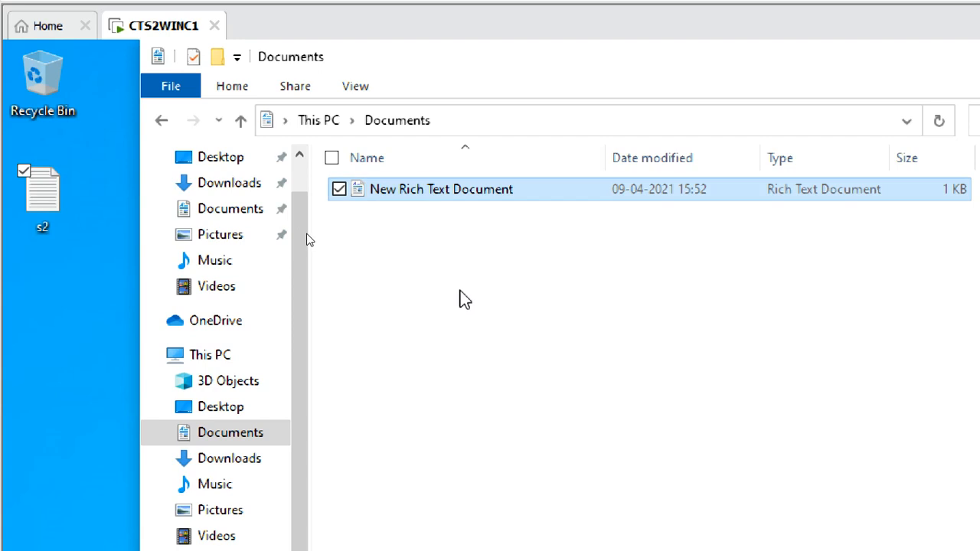
left_click(366, 547)
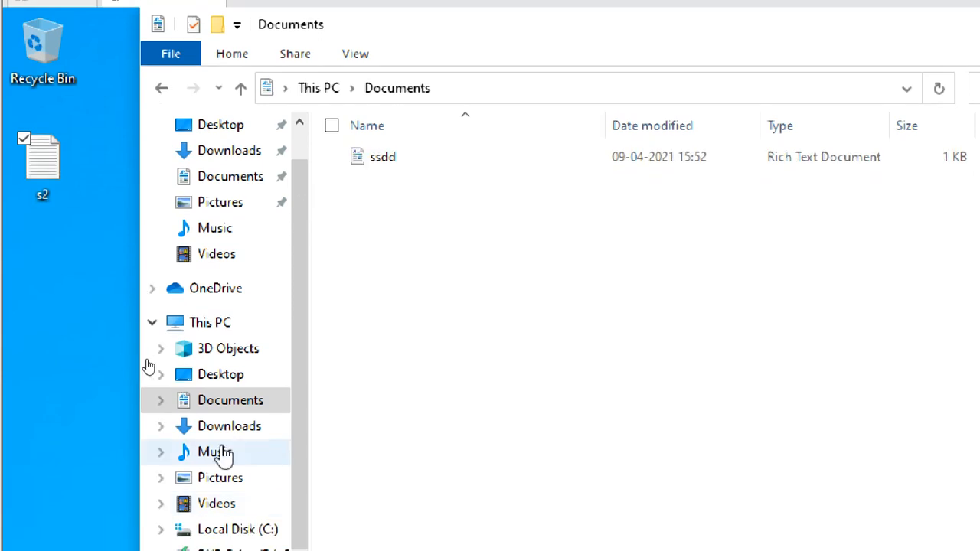
Create a bitmap image named ee in the Pictures folder.
left_click(218, 490)
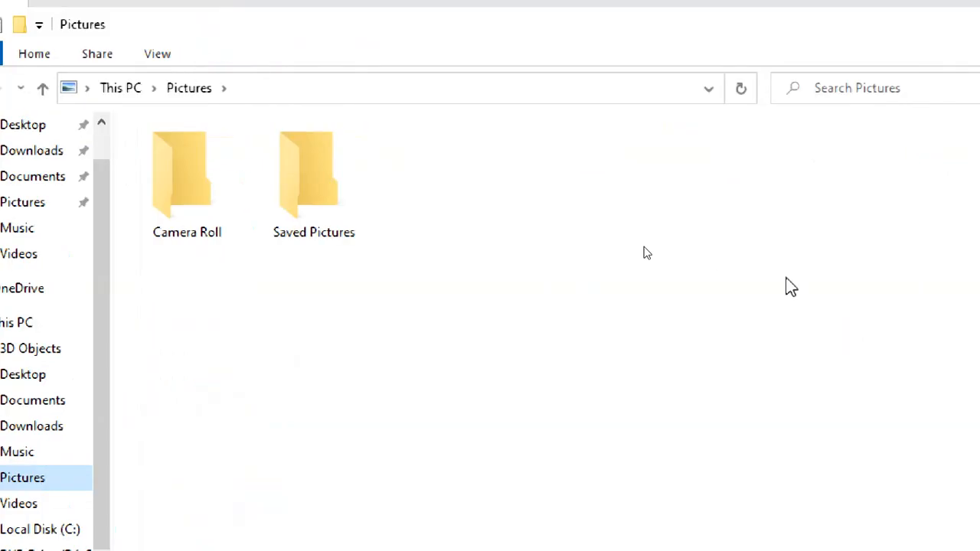
right_click(496, 157)
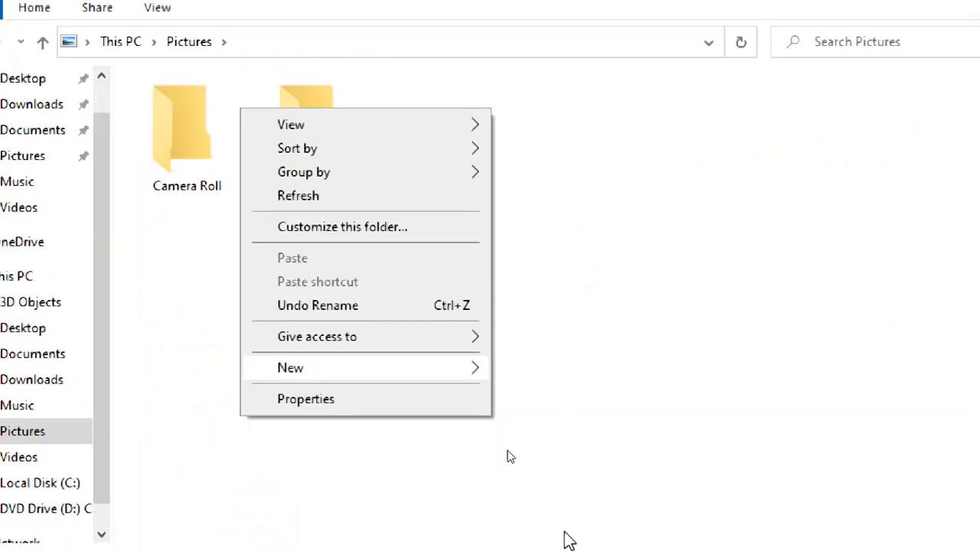
mouse_move(429, 368)
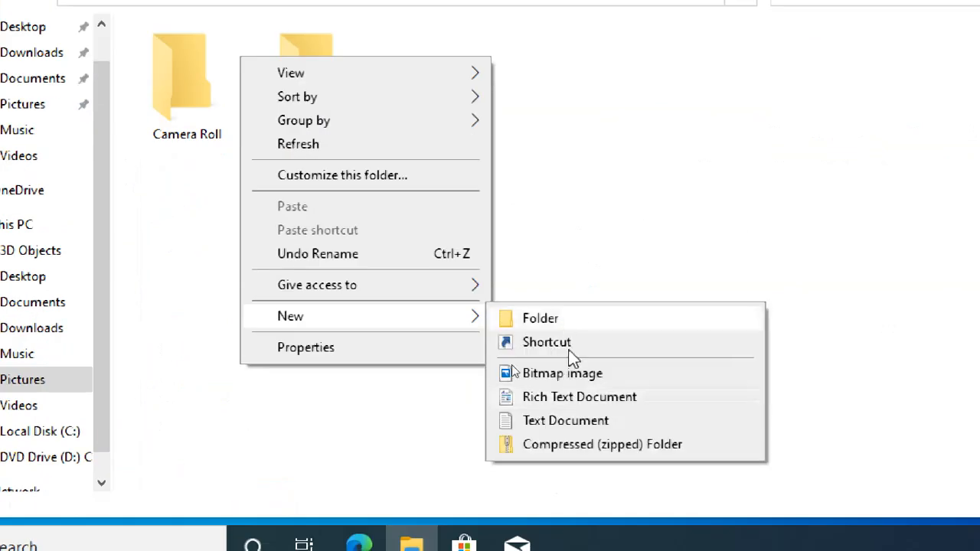
left_click(577, 374)
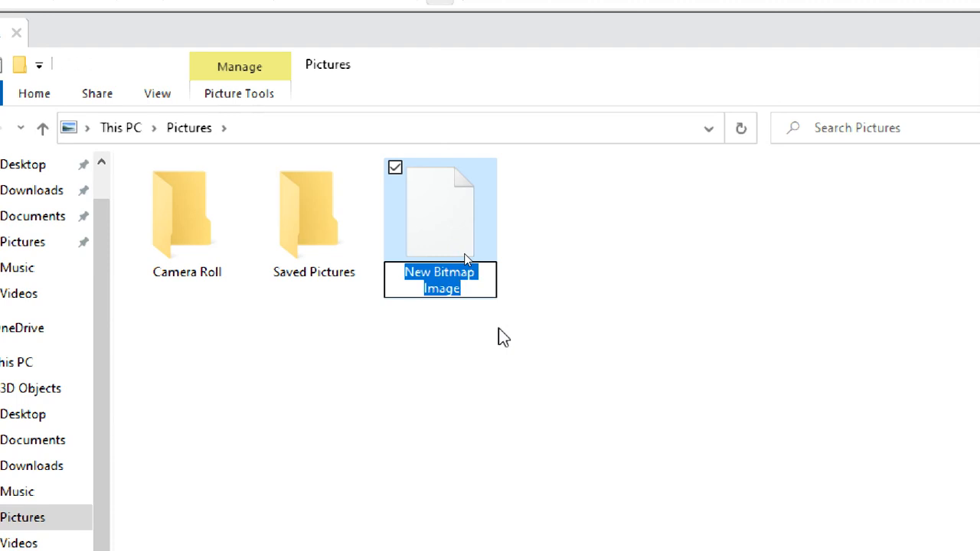
type("ee")
left_click(492, 404)
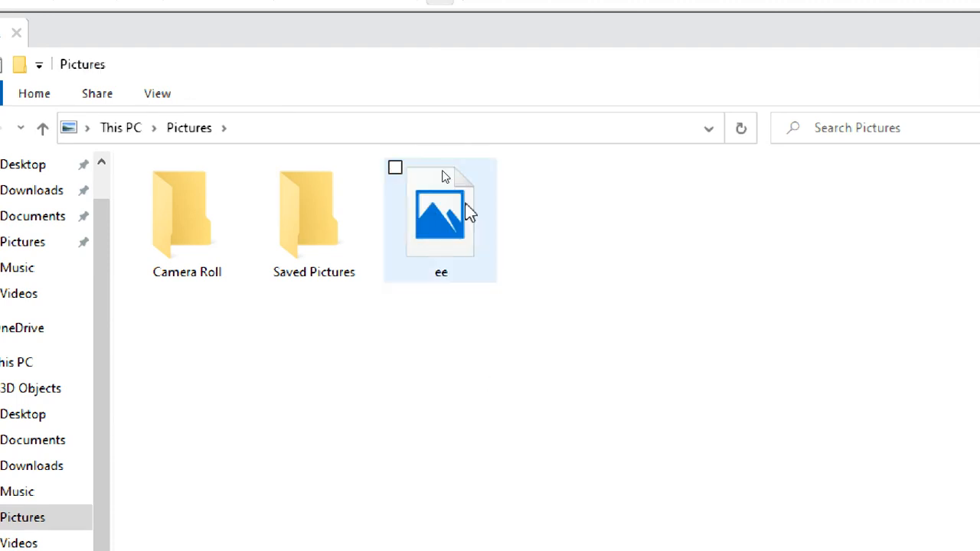
Open the ee image in Paint and draw an ellipse about 250 × 167 px with a green outline.
left_click(459, 197)
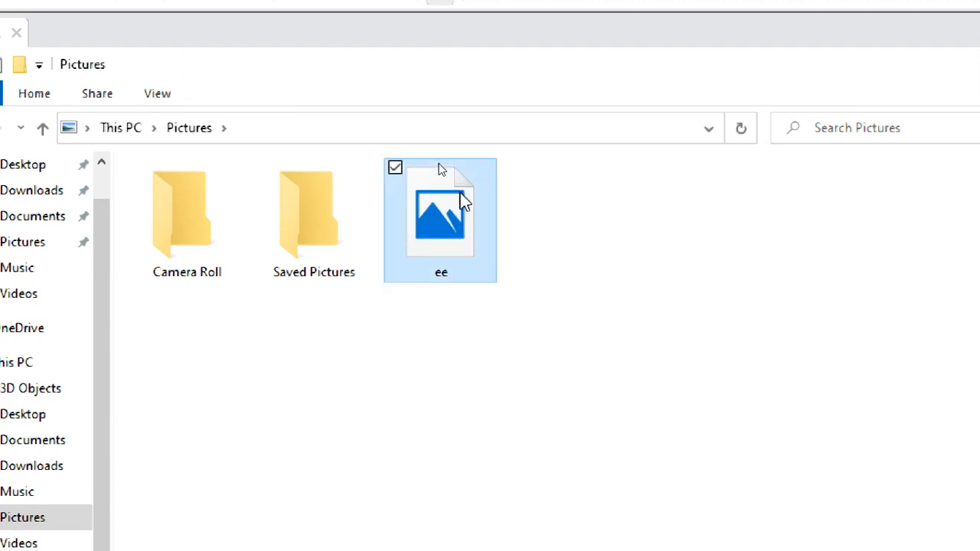
right_click(448, 300)
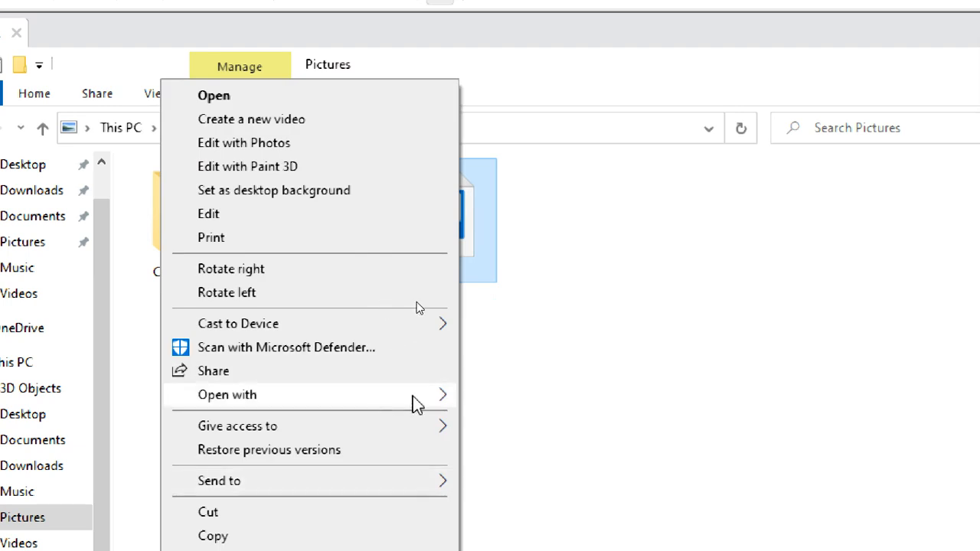
mouse_move(416, 401)
left_click(527, 408)
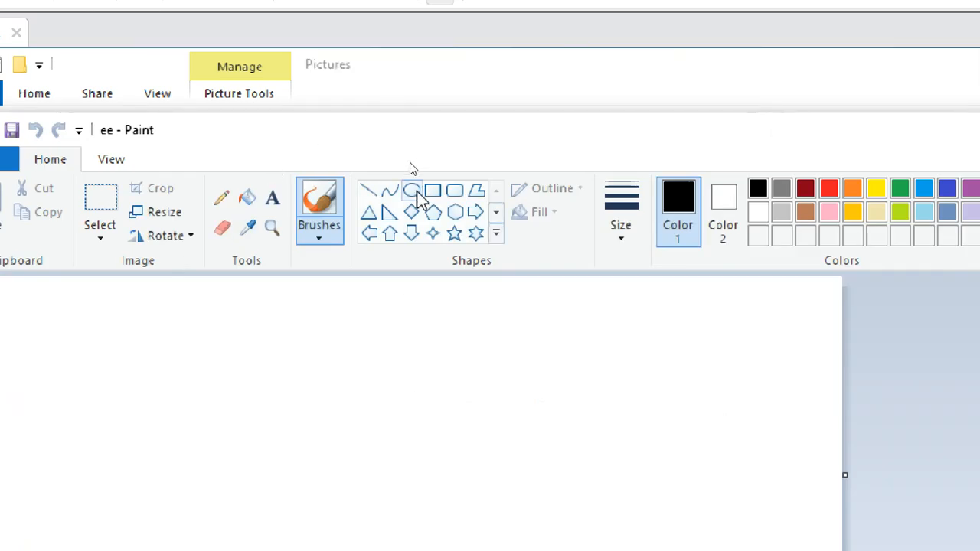
left_click(411, 189)
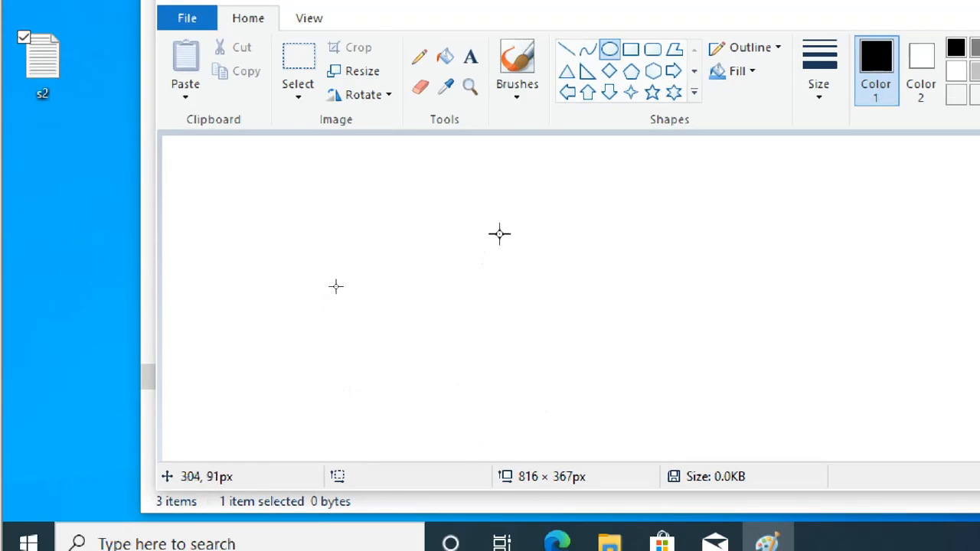
left_click_drag(492, 233, 760, 411)
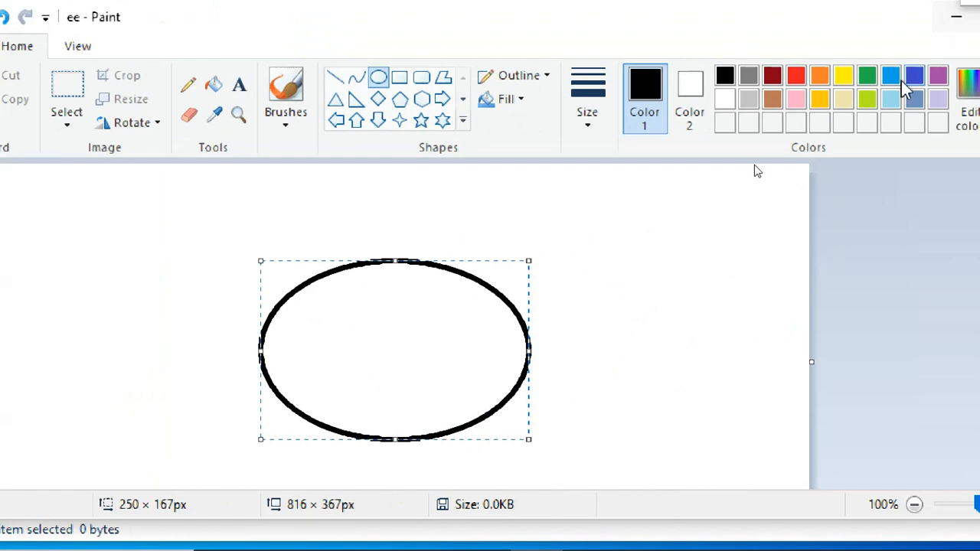
left_click(979, 47)
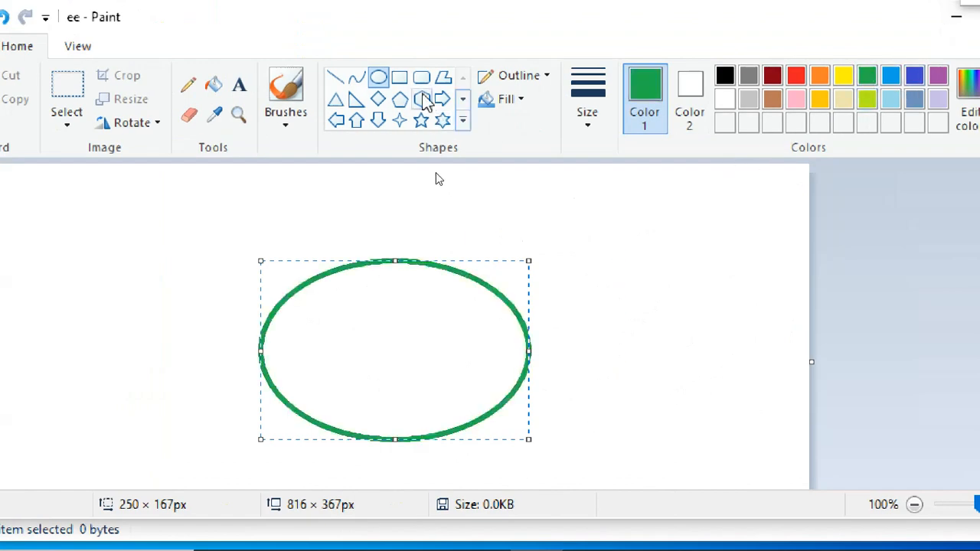
Draw a blue four-point star about 125 × 78 px inside the ellipse and close Paint, saving the changes to ee.bmp.
left_click(399, 121)
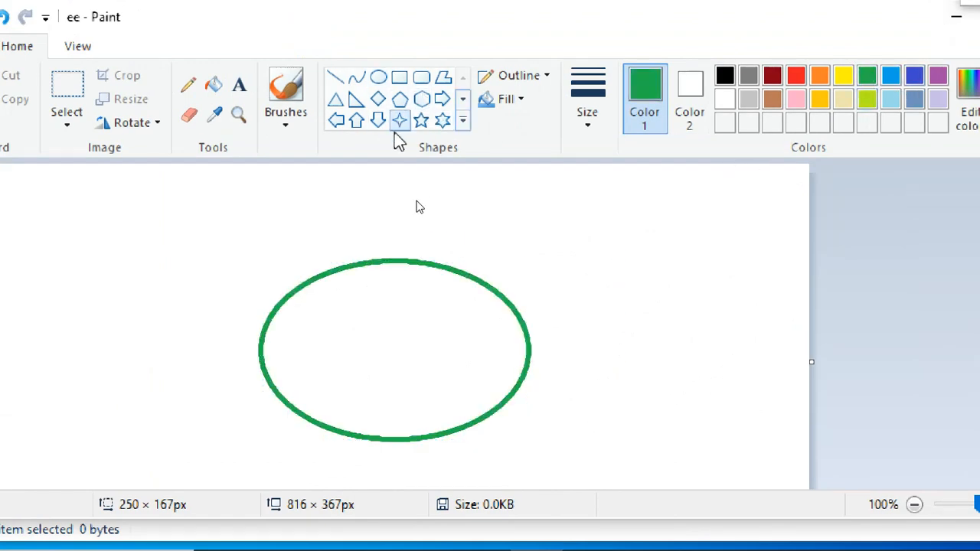
left_click_drag(330, 317, 470, 405)
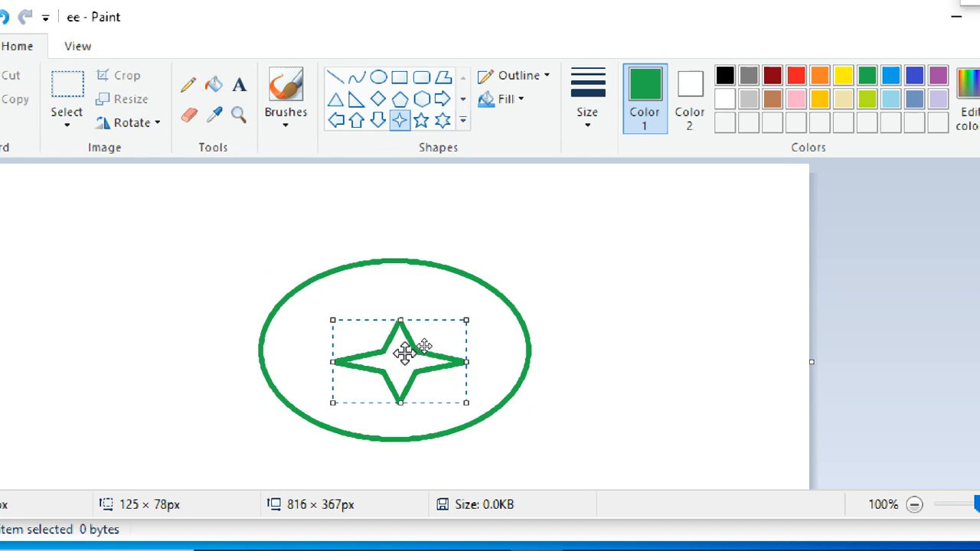
left_click_drag(420, 343, 396, 331)
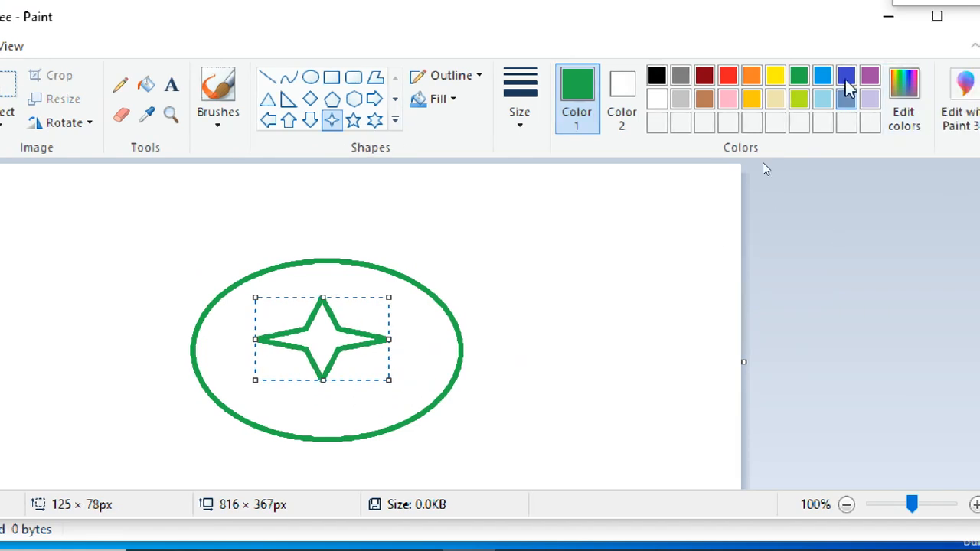
left_click(914, 77)
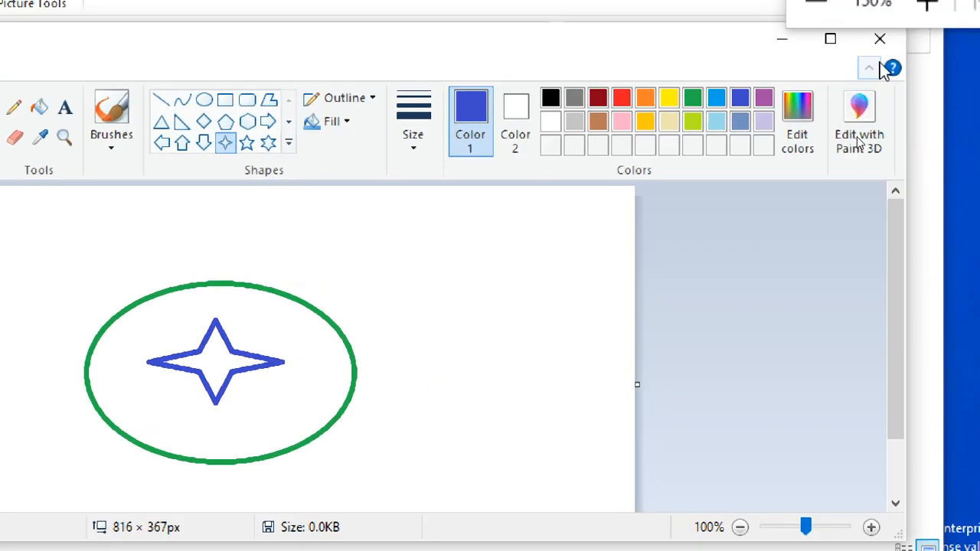
left_click(882, 45)
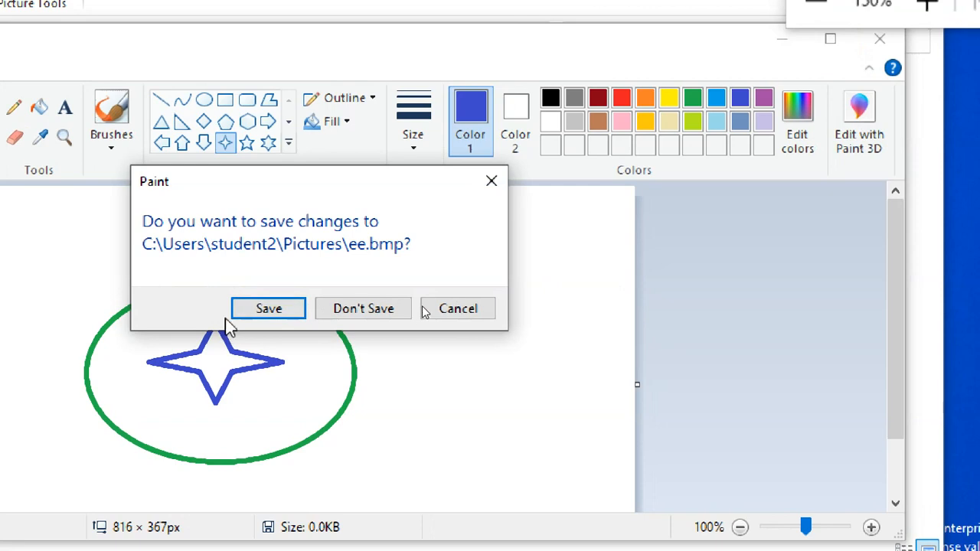
left_click(246, 308)
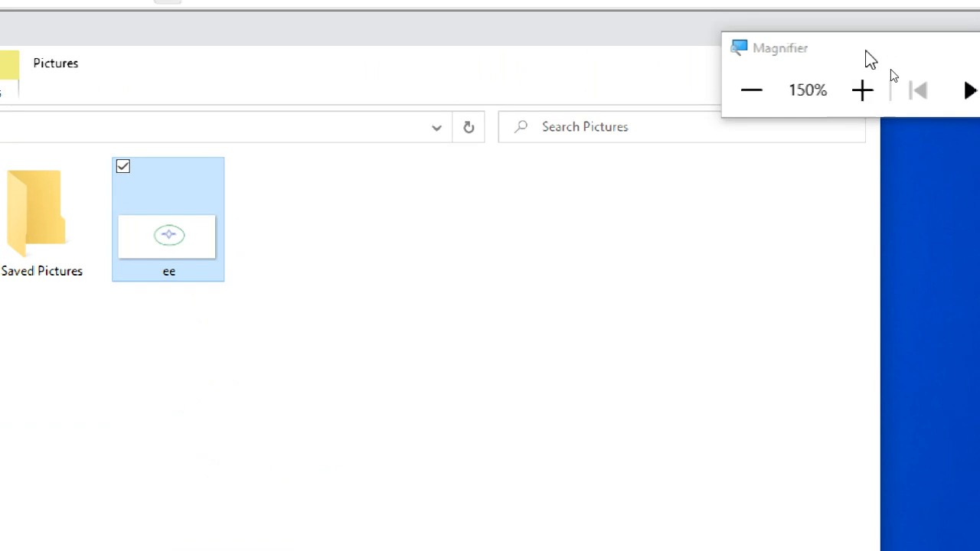
Close the Pictures folder window and sign out of the student2 account.
left_click_drag(866, 51, 916, 184)
left_click(853, 62)
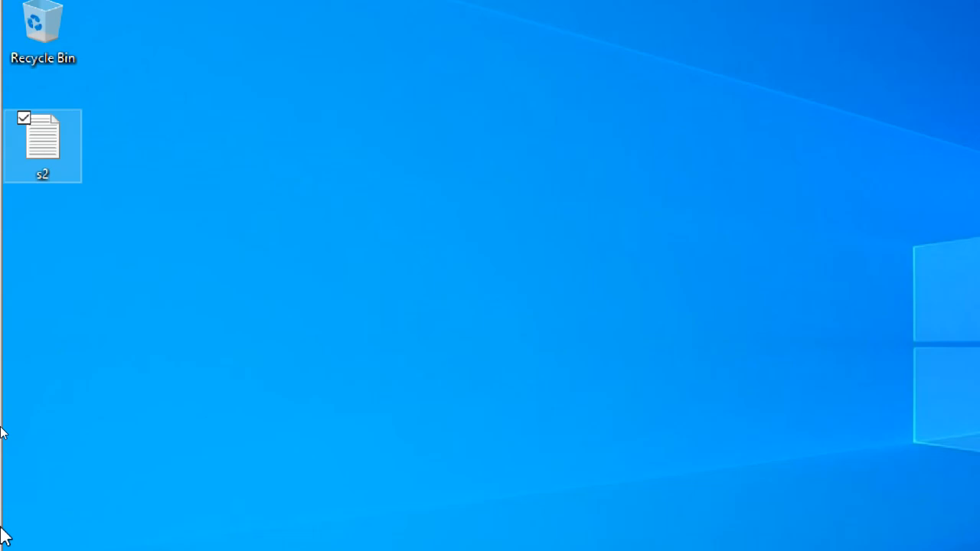
left_click(24, 465)
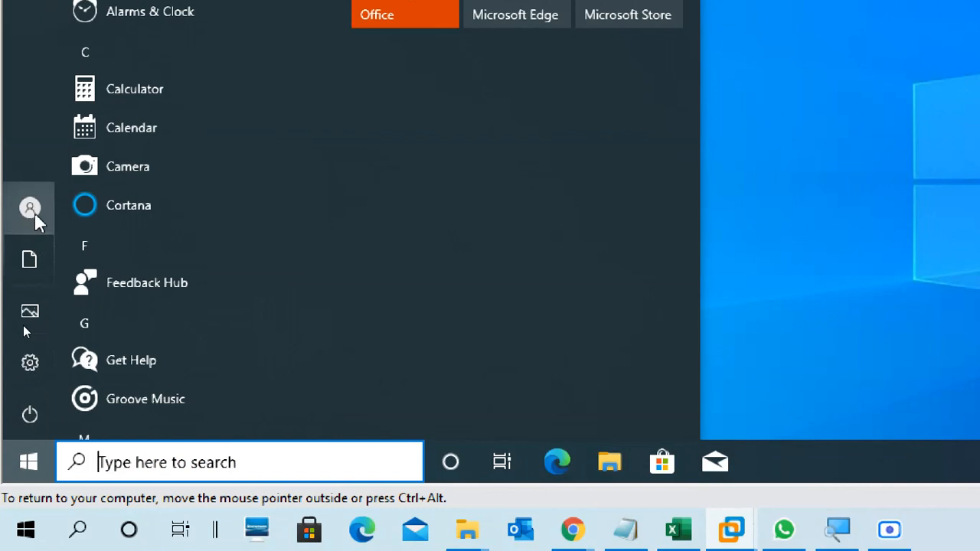
mouse_move(35, 208)
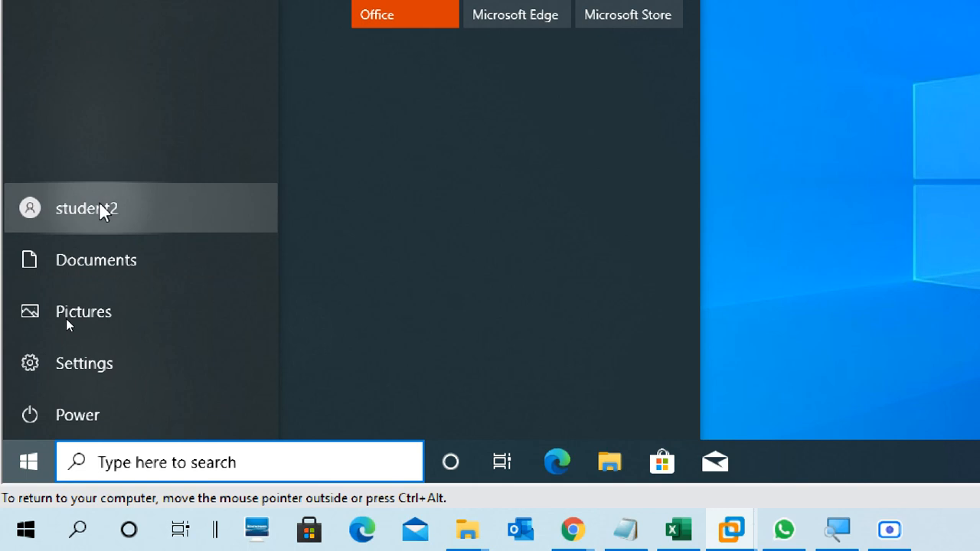
left_click(37, 209)
left_click(80, 106)
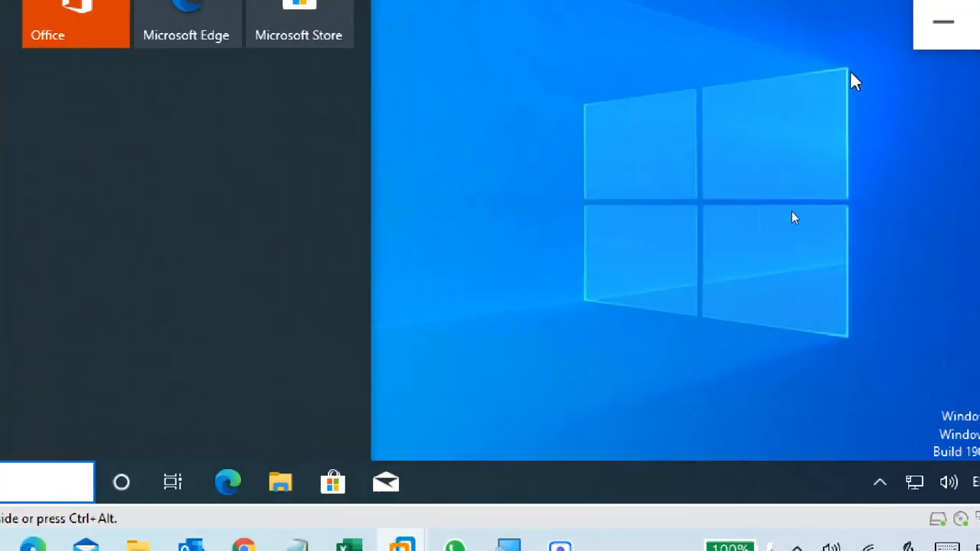
left_click(931, 37)
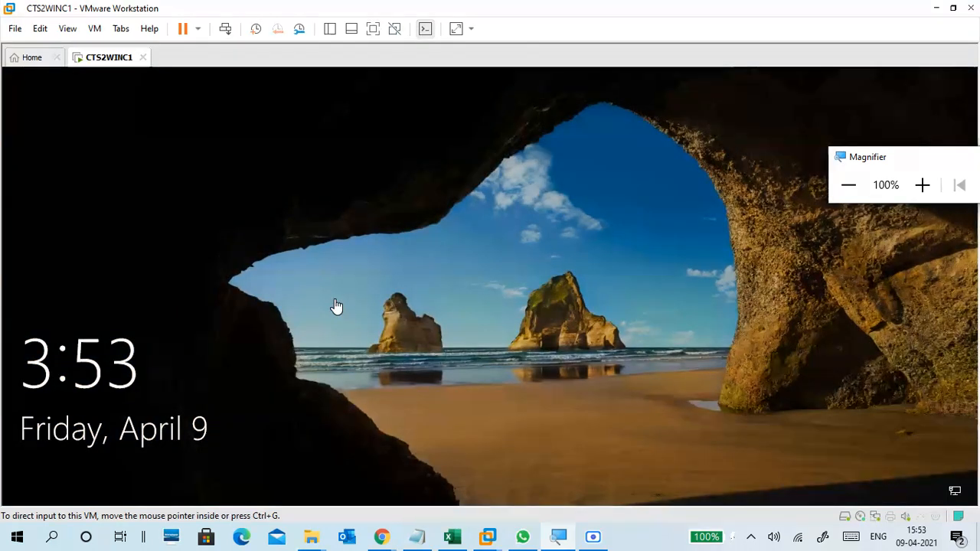
Sign in to Windows as Student1, entering the account password.
left_click(335, 306)
left_click(365, 364)
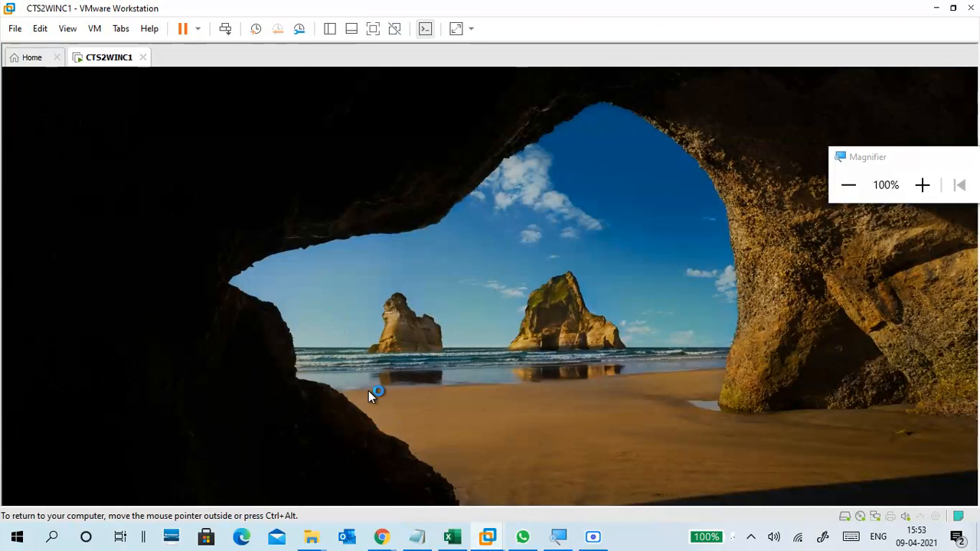
left_click(105, 465)
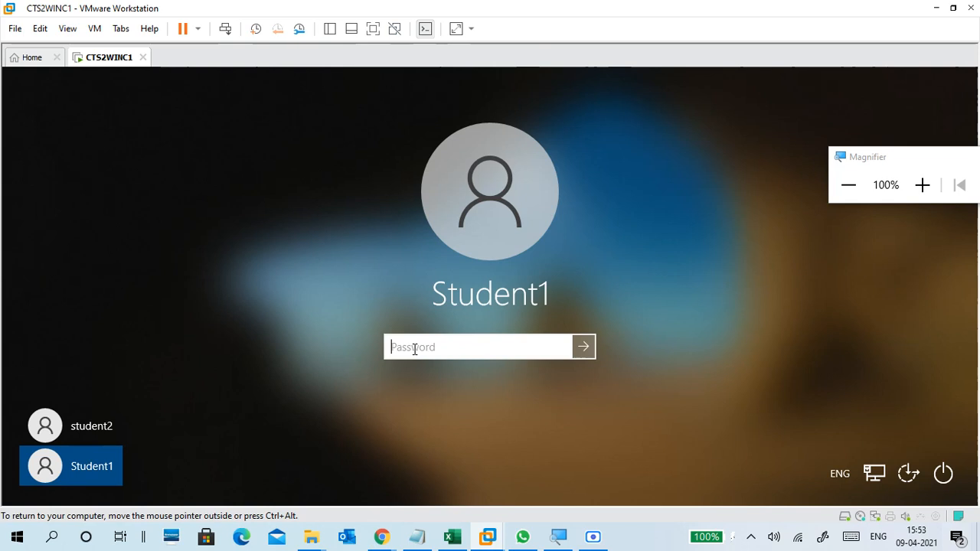
type("••••••••")
key("Return")
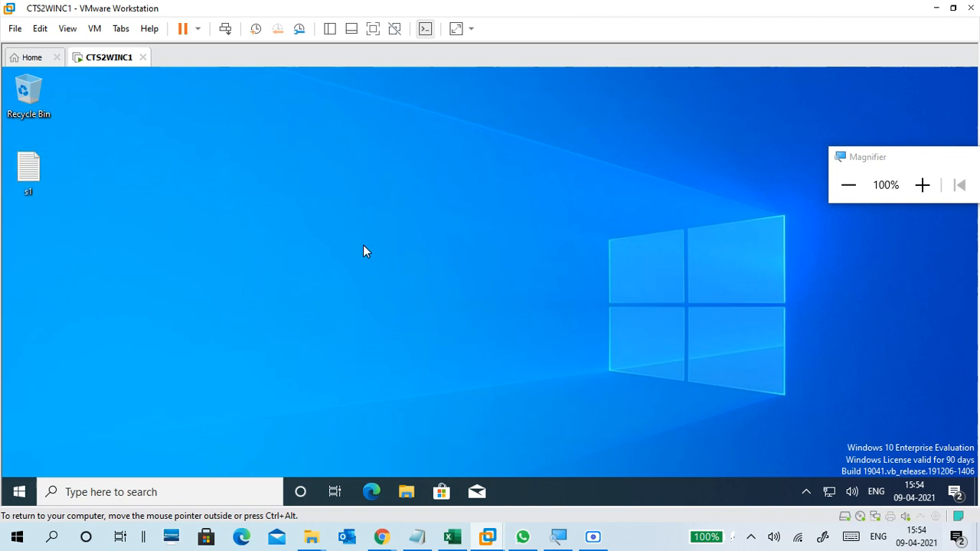
Open File Explorer and examine Student1's Desktop, Documents, Downloads, Music and Pictures folders.
left_click(922, 185)
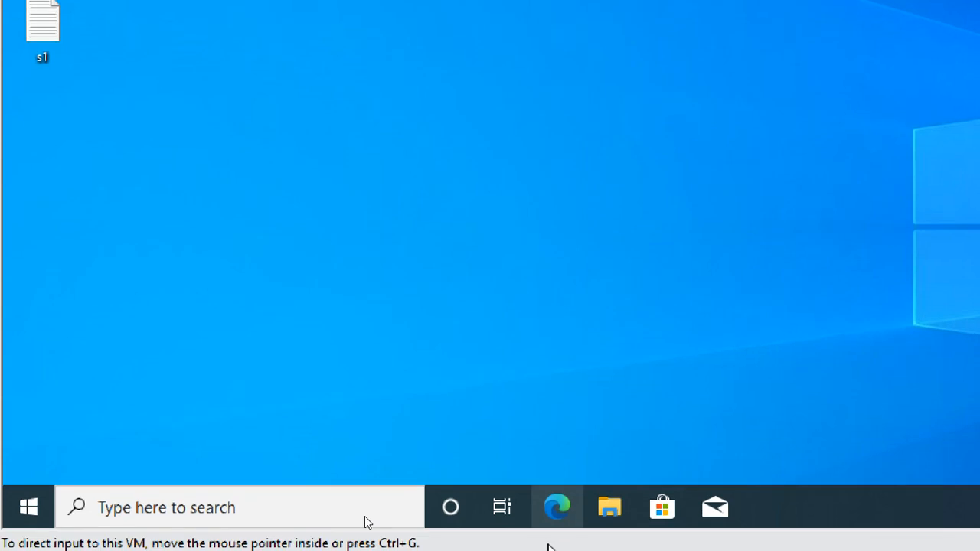
left_click(616, 510)
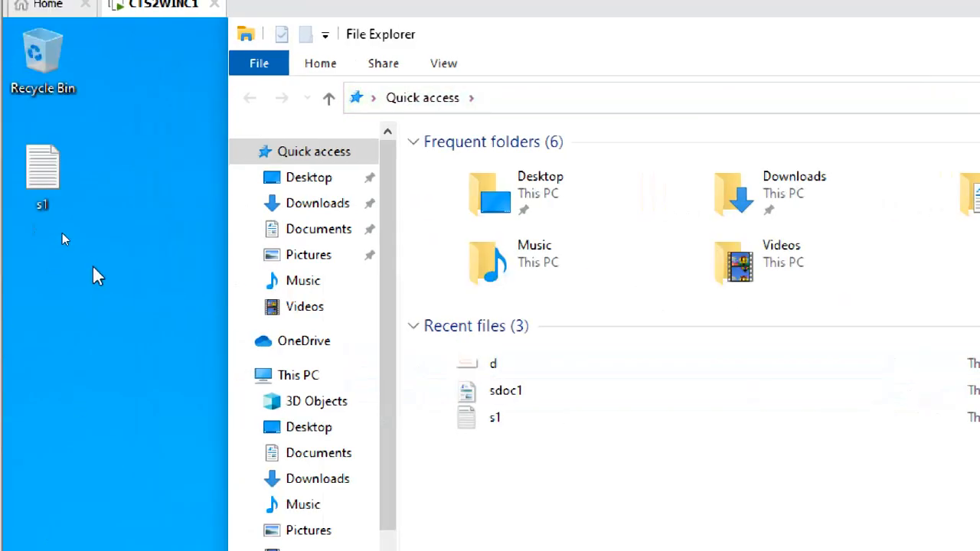
left_click(325, 427)
left_click(341, 456)
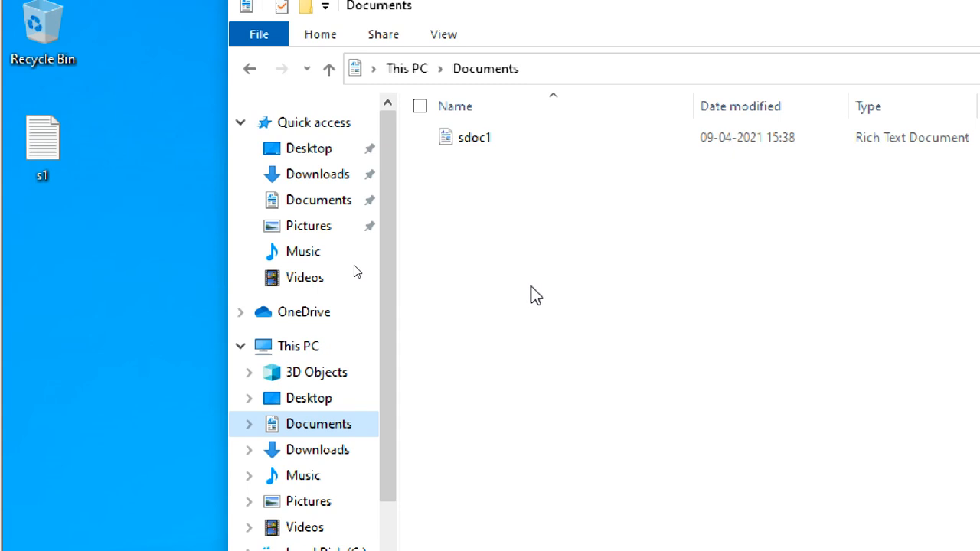
left_click(335, 459)
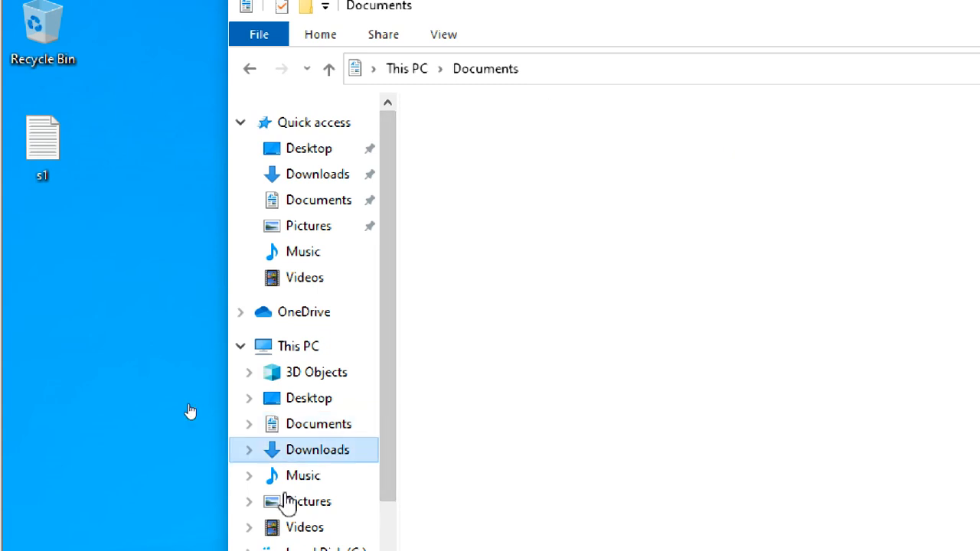
left_click(318, 477)
scroll(322, 484, "down", 1)
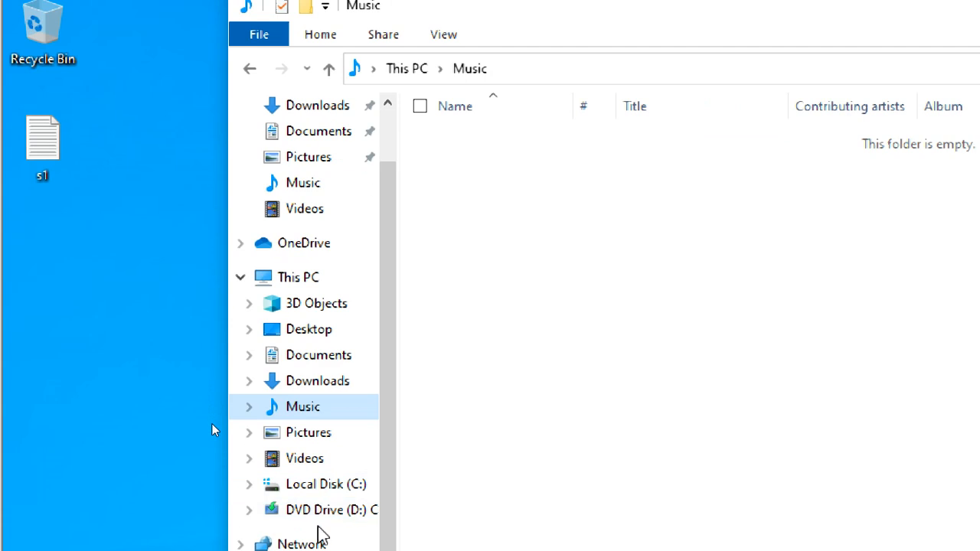
left_click(323, 435)
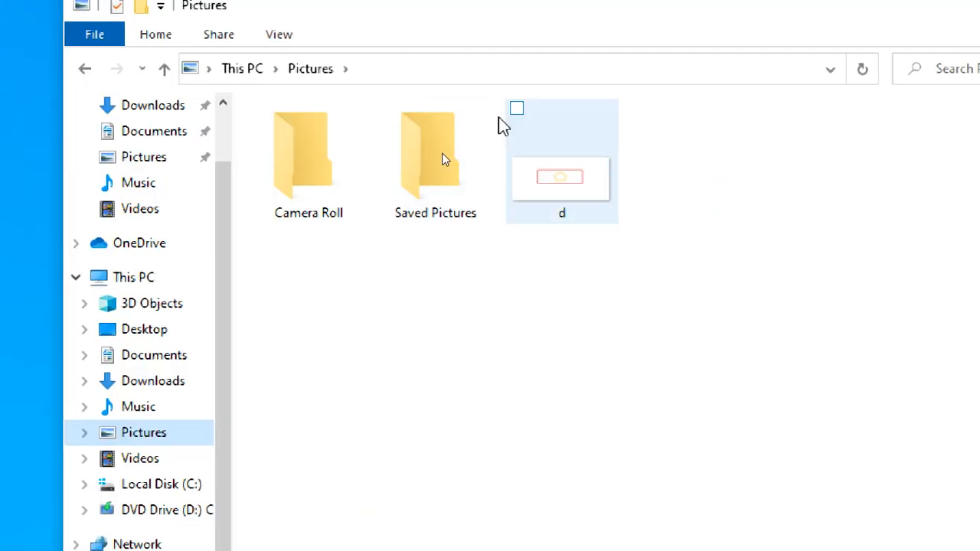
View the Student1 profile folder in C:\Users, then try to open the student2 folder and decline permanent access.
left_click(153, 484)
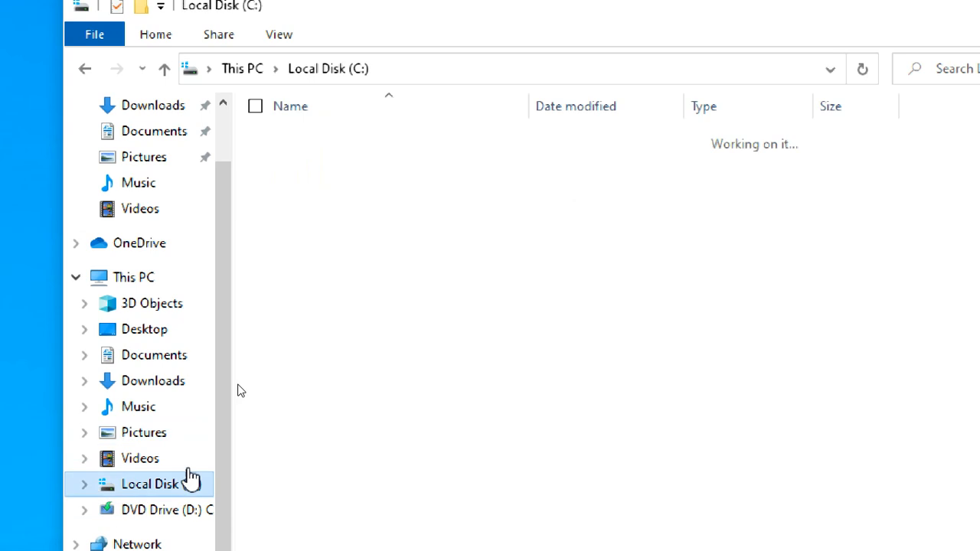
double_click(331, 205)
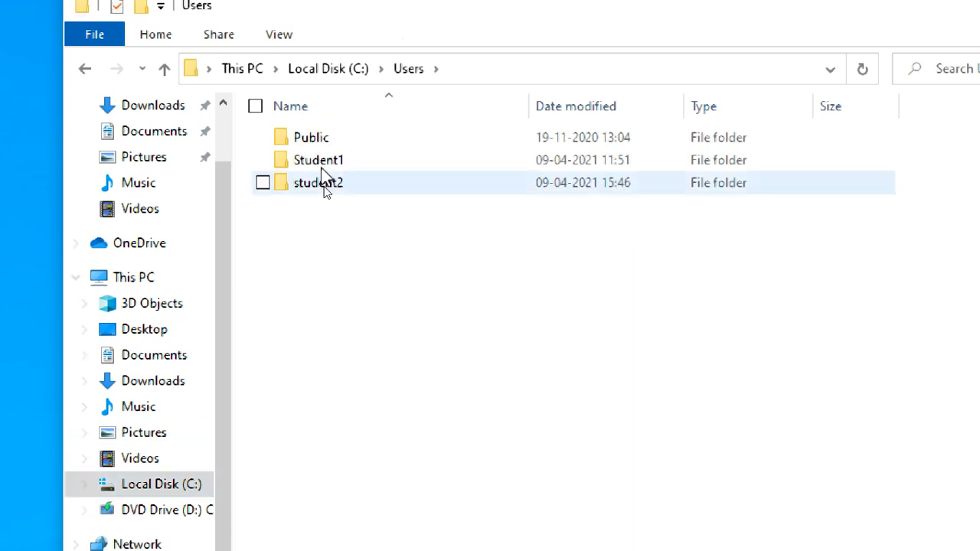
double_click(341, 170)
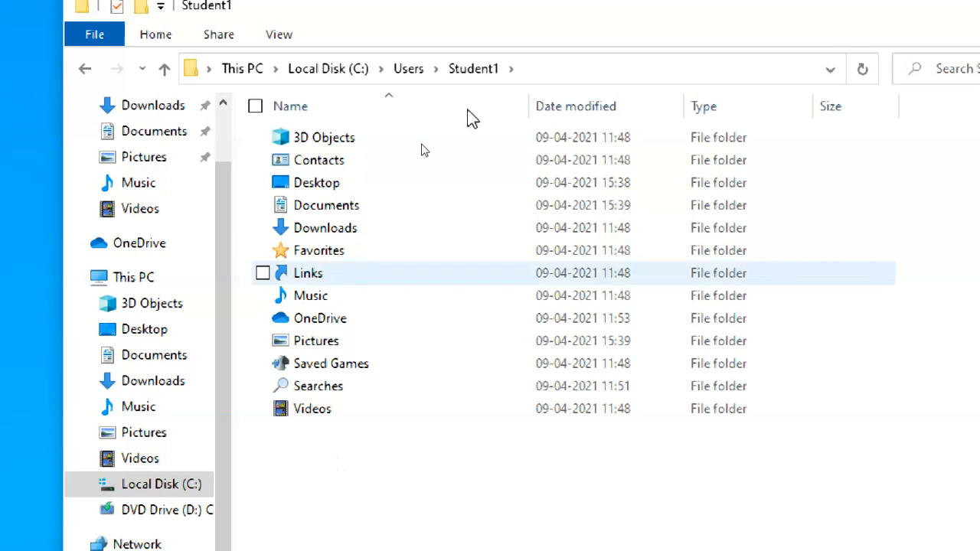
left_click(419, 70)
left_click(352, 183)
double_click(352, 184)
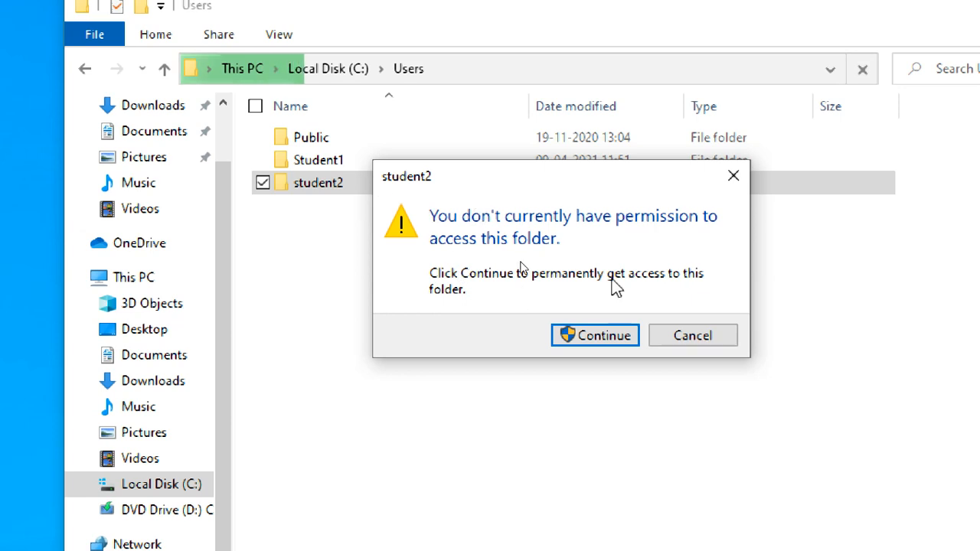
left_click(671, 335)
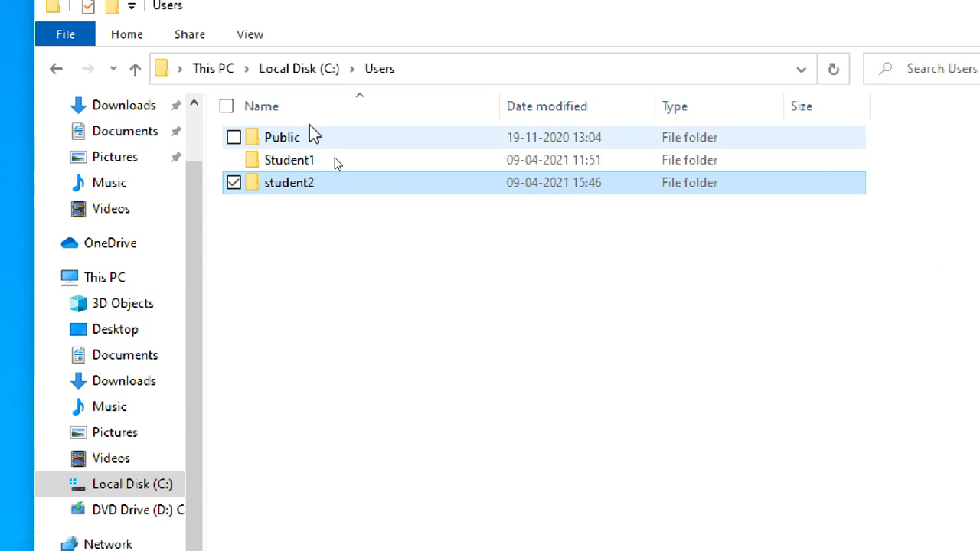
Create a folder named data1 in the root of Local Disk (C:).
left_click(308, 71)
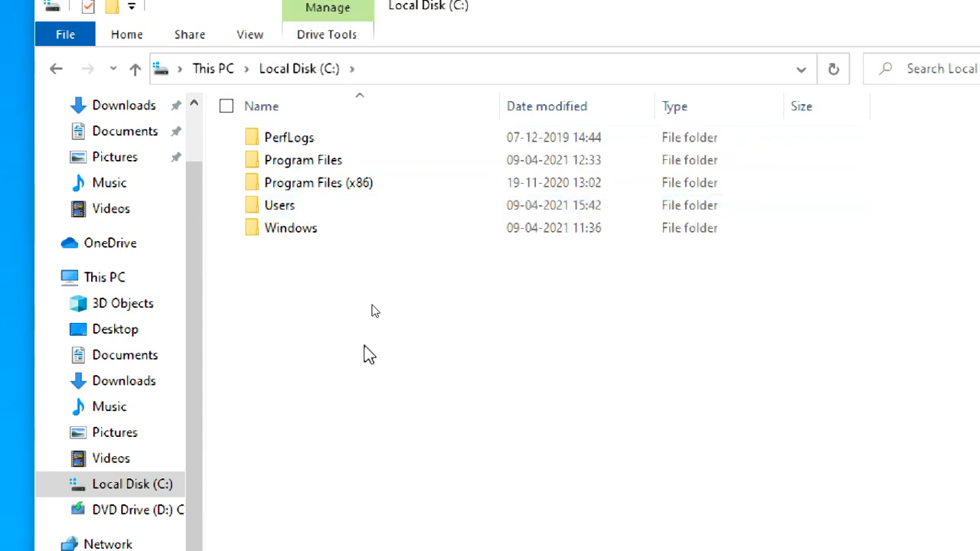
right_click(322, 297)
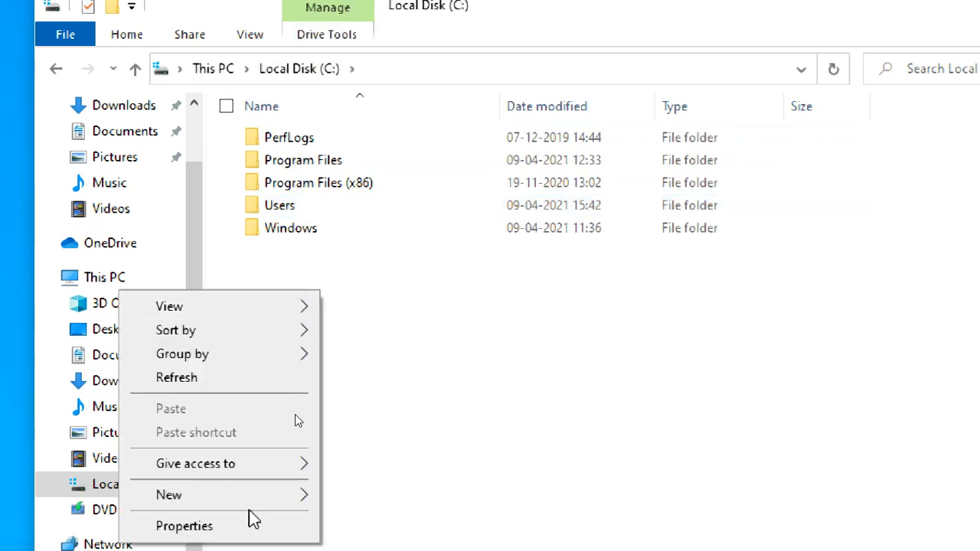
mouse_move(302, 495)
left_click(383, 501)
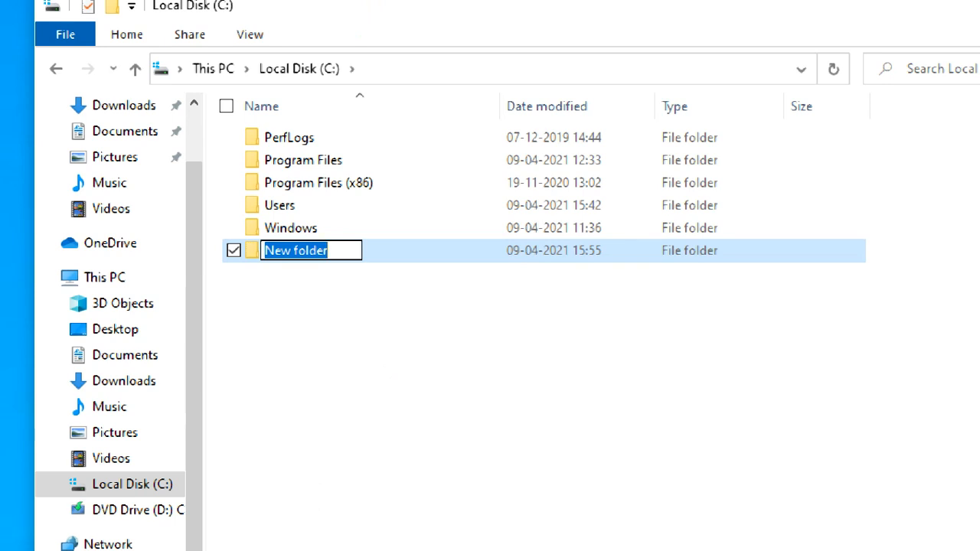
type("data1")
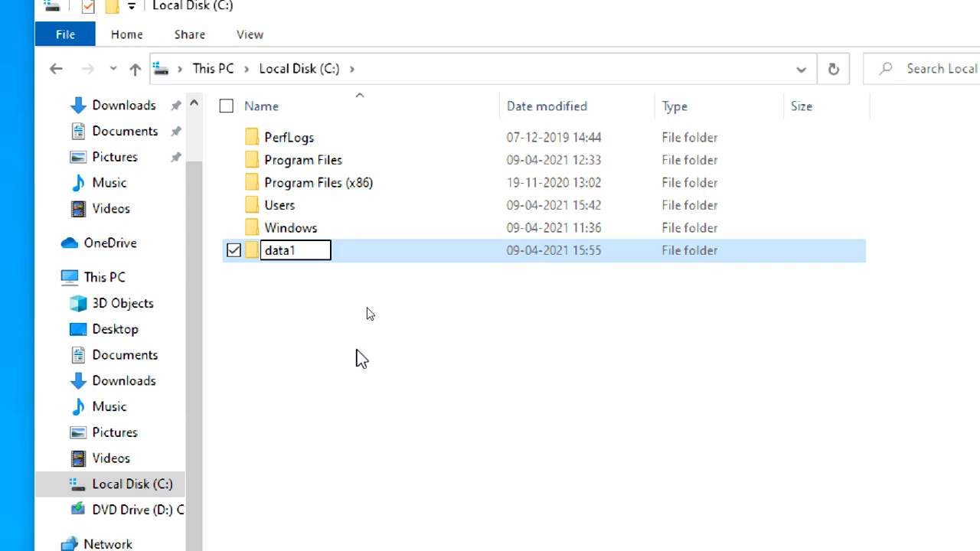
left_click(365, 299)
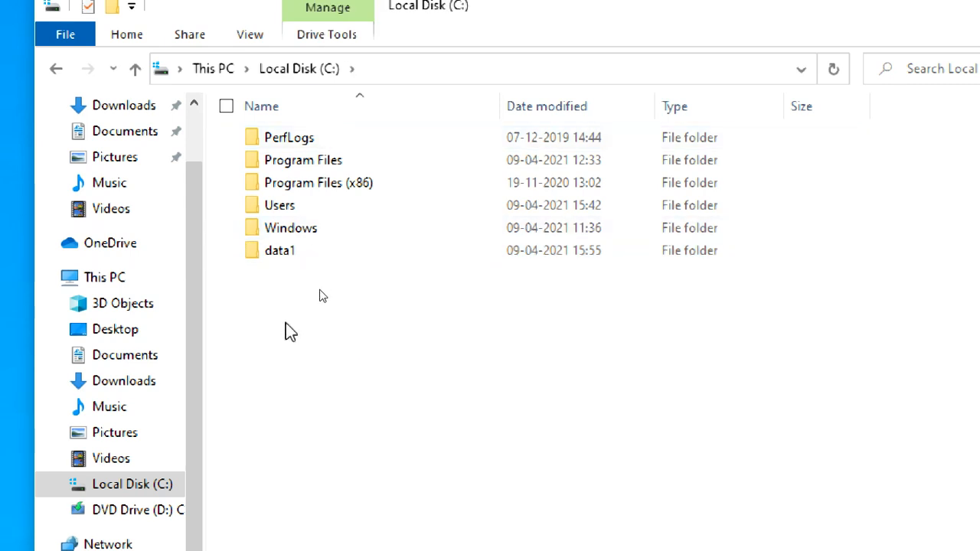
Select the data1 folder and view the contents of Student1's Documents folder.
left_click(321, 253)
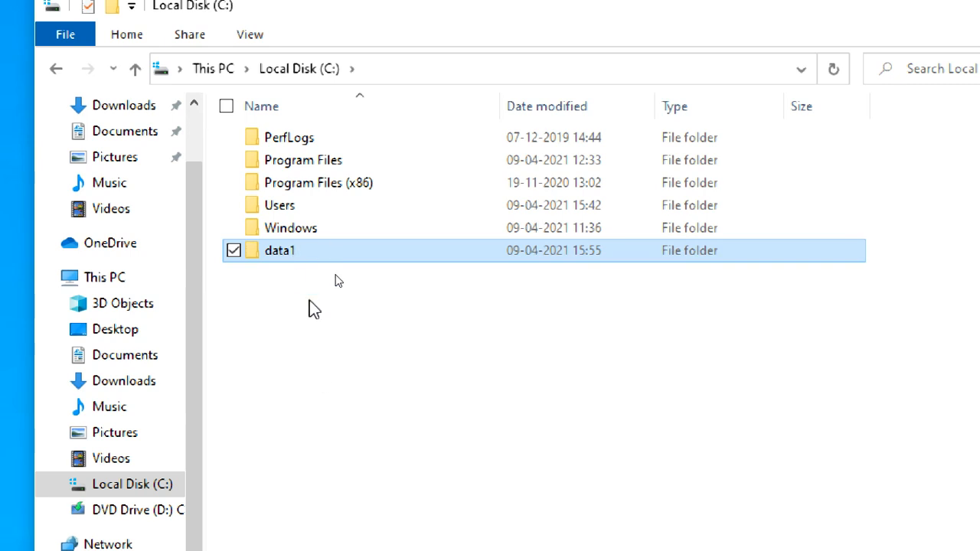
left_click(136, 341)
left_click(137, 355)
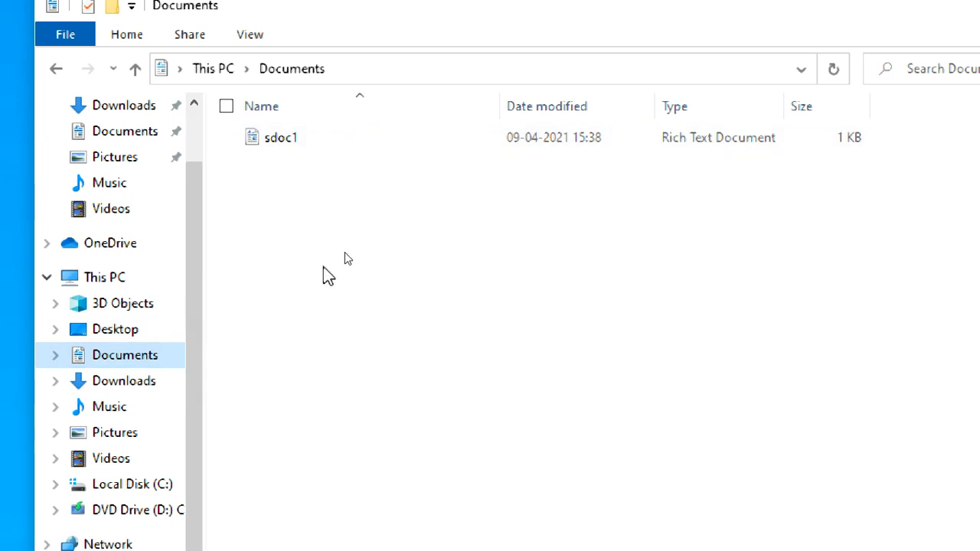
Create a text document named ff1 inside the data1 folder on Local Disk (C:).
left_click(131, 490)
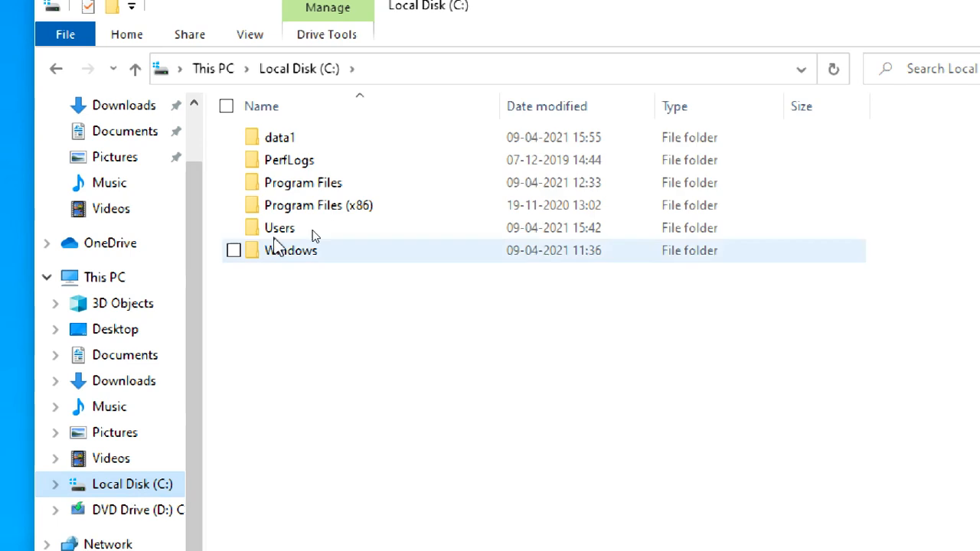
double_click(325, 139)
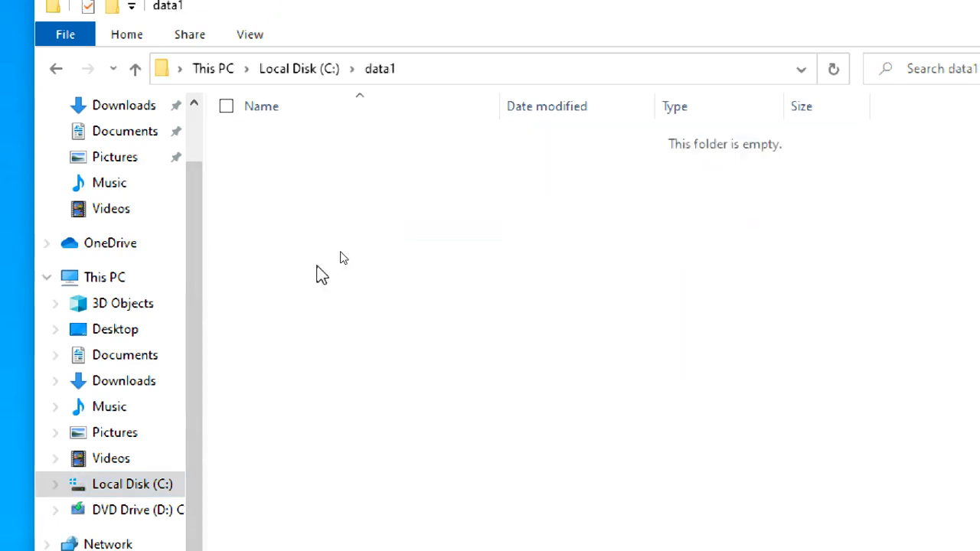
right_click(322, 238)
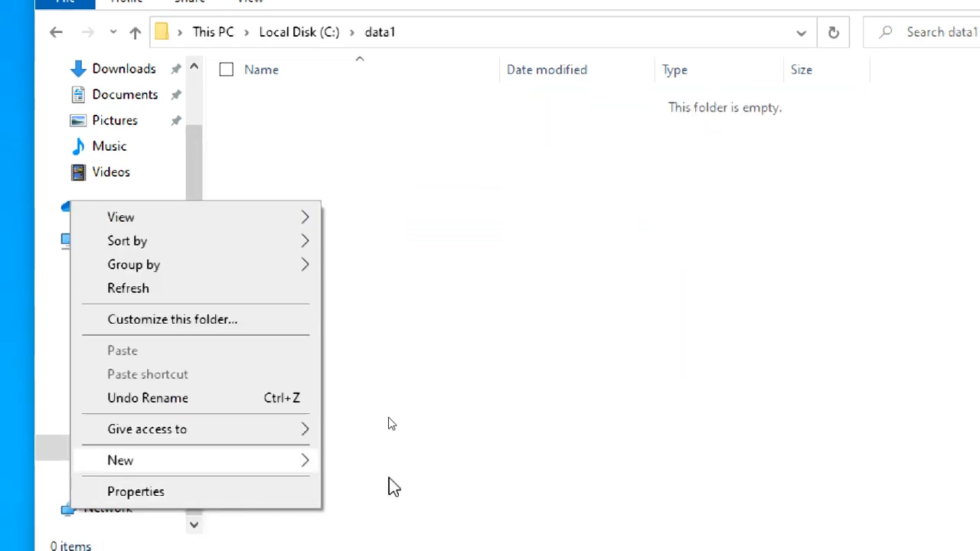
left_click(386, 436)
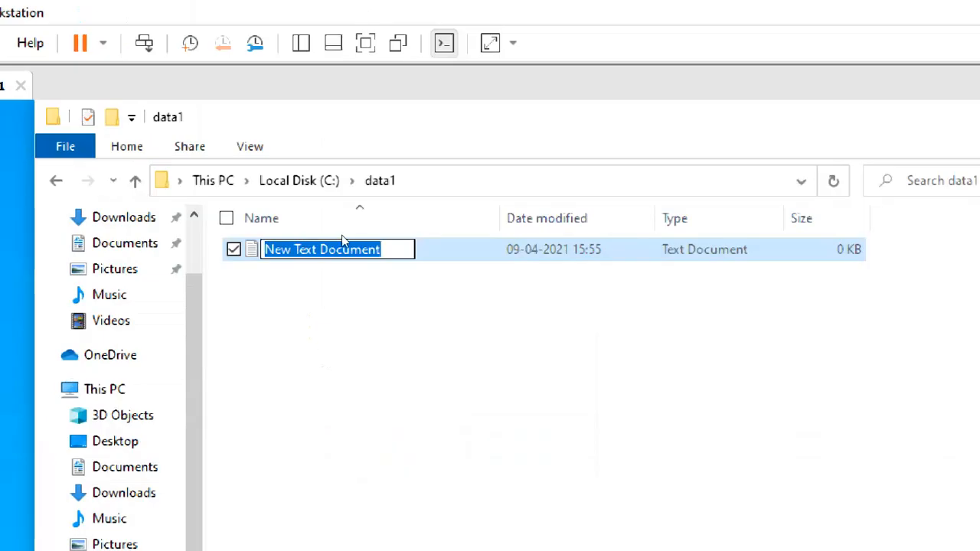
type("ff2")
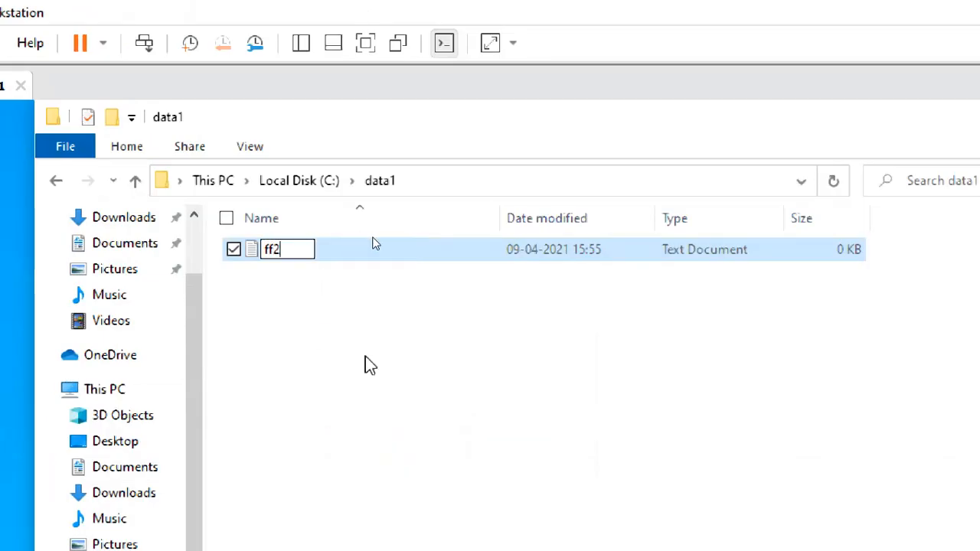
key("BackSpace")
type("1")
left_click(412, 370)
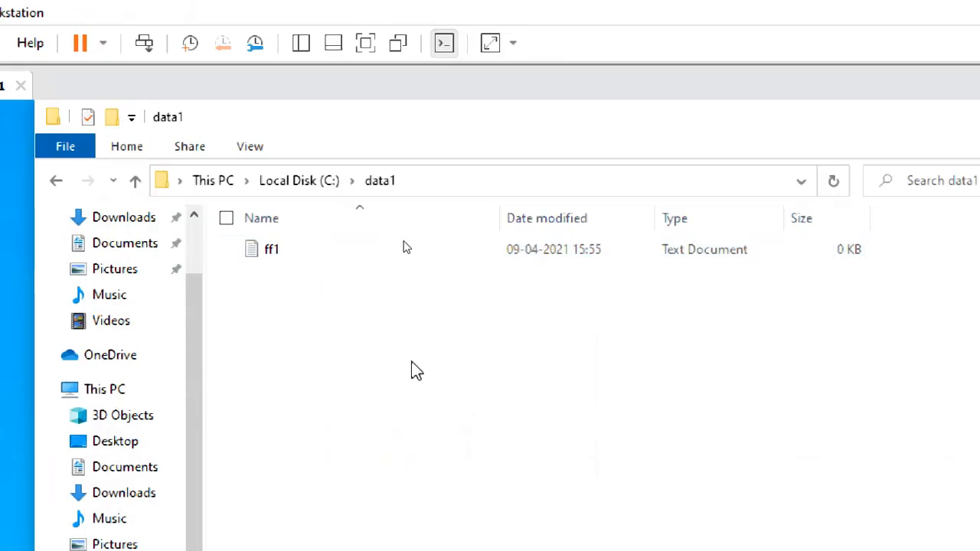
Open ff1 in Notepad and write "thisis ff1 file by student1".
double_click(336, 254)
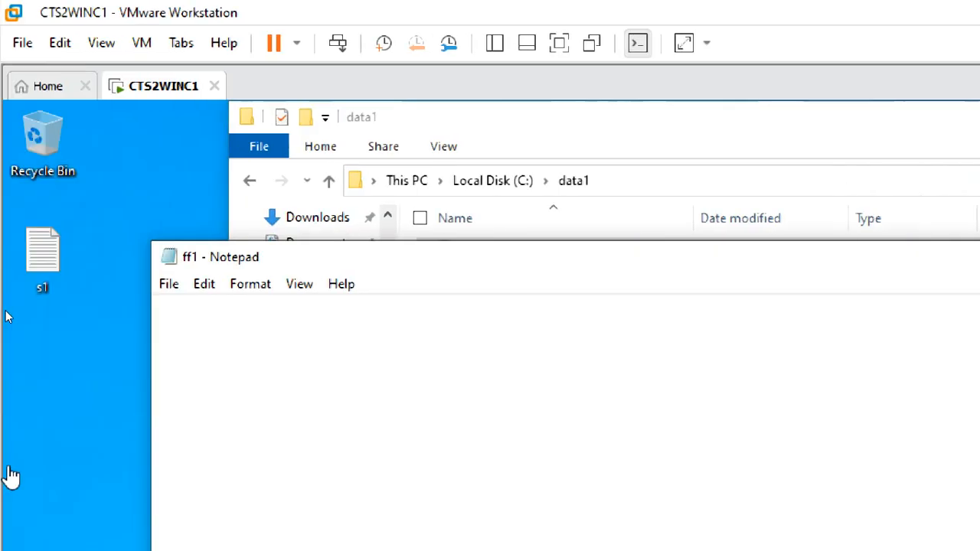
type("thisis is")
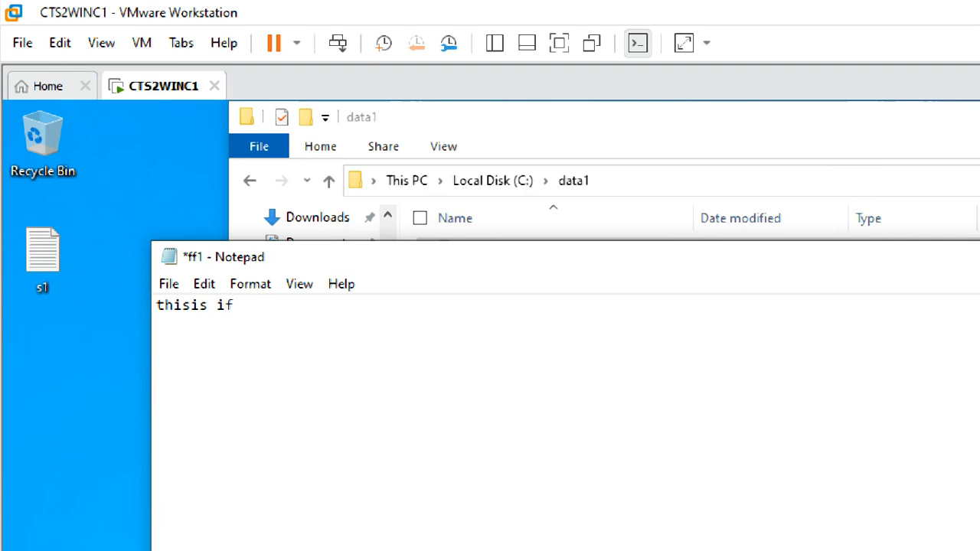
key("BackSpace")
key("BackSpace")
type("f1 fiel")
type(" by student1")
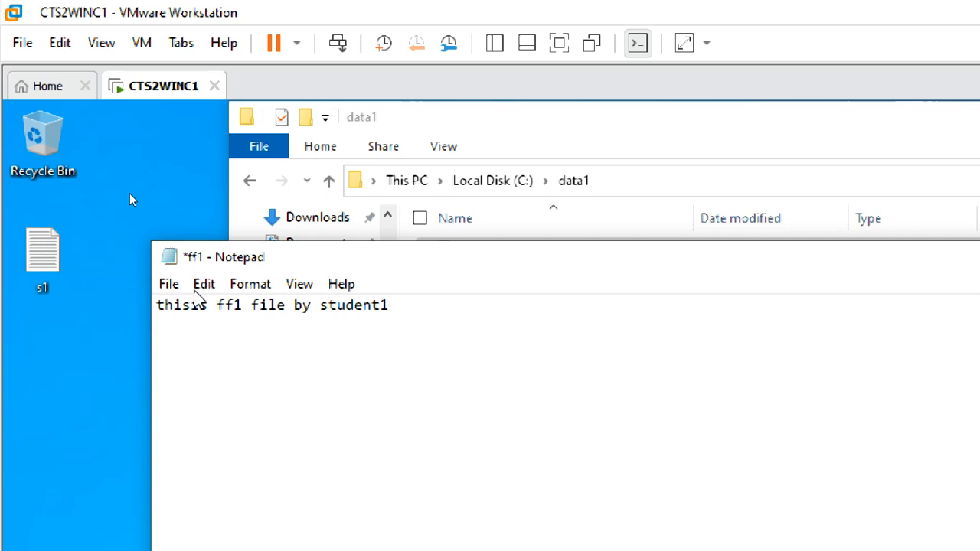
Save ff1 and close the Notepad and File Explorer windows.
left_click(168, 285)
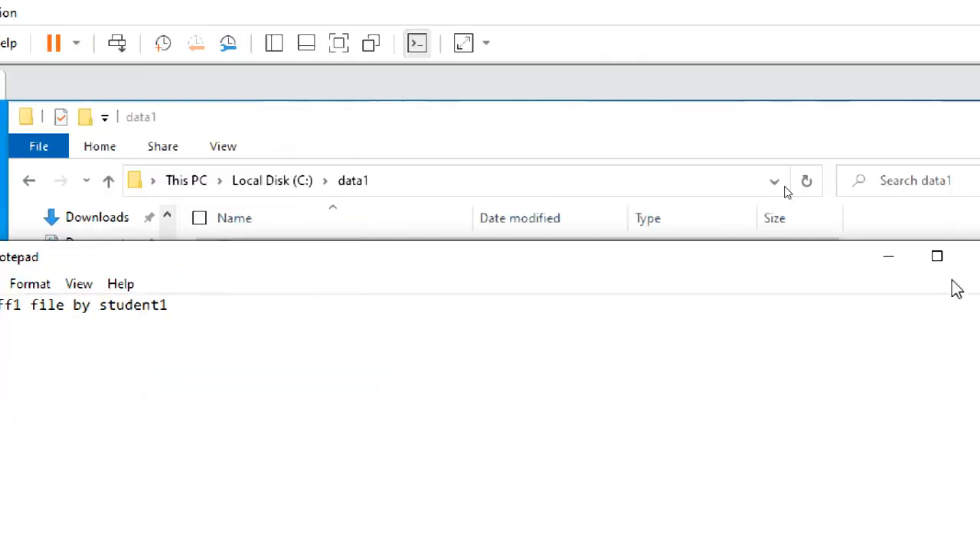
left_click(936, 258)
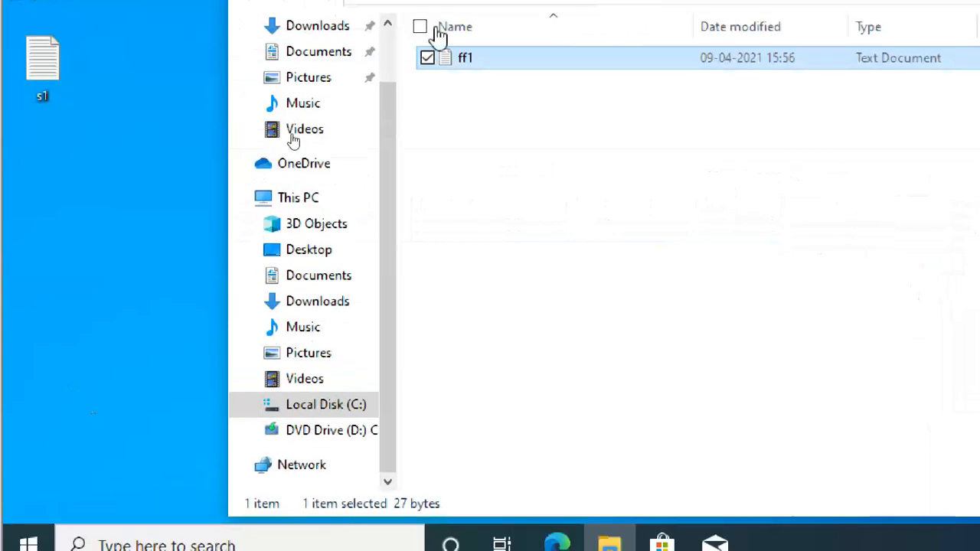
left_click(223, 172)
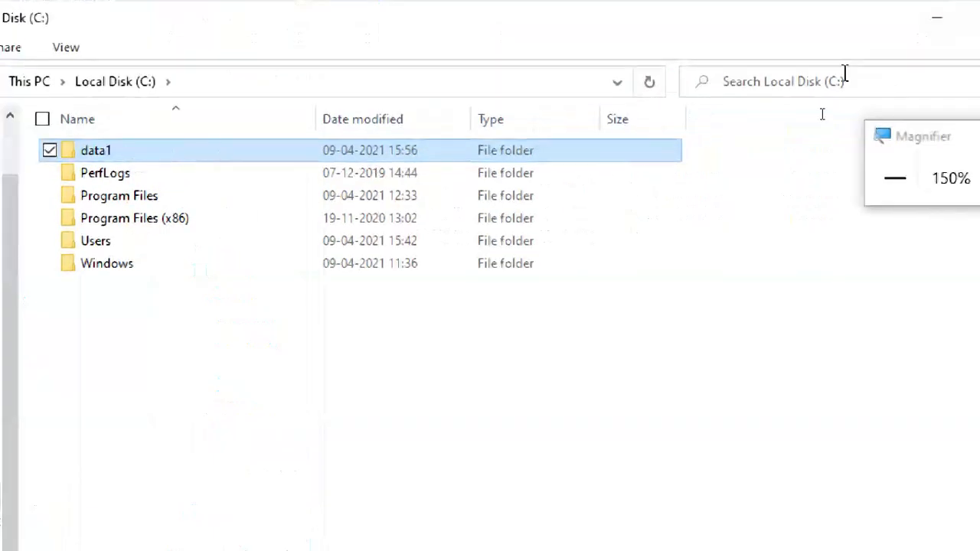
left_click(979, 16)
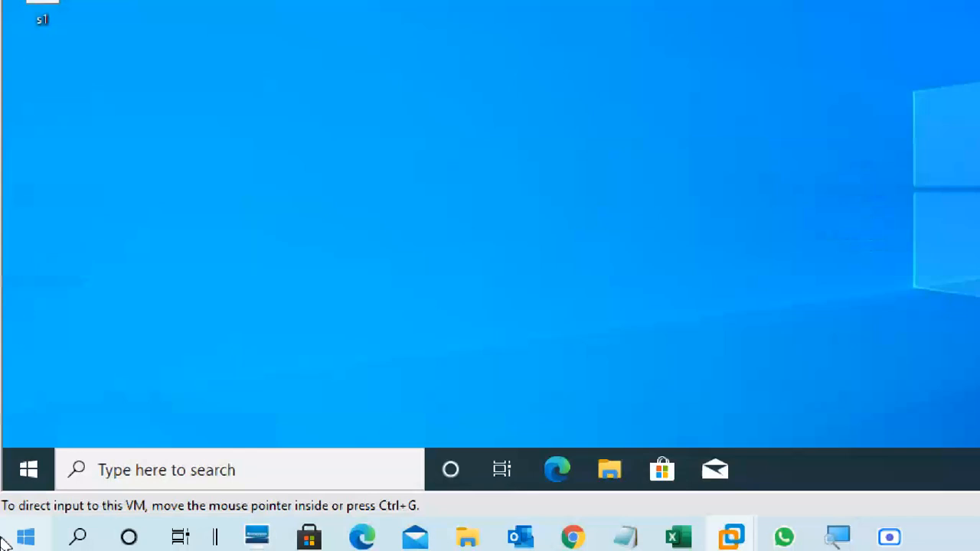
Sign out of the Student1 account and reset the screen magnification to 100%.
left_click(30, 462)
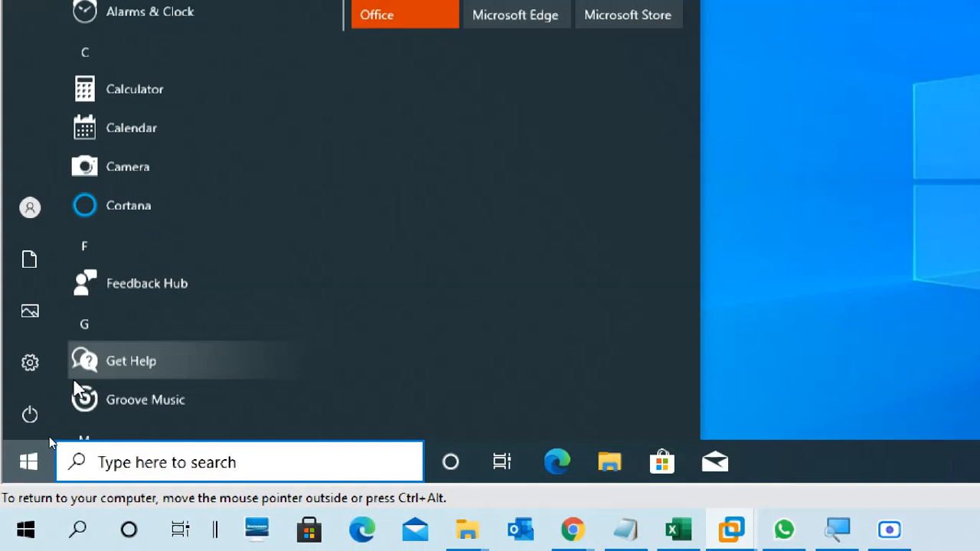
mouse_move(35, 372)
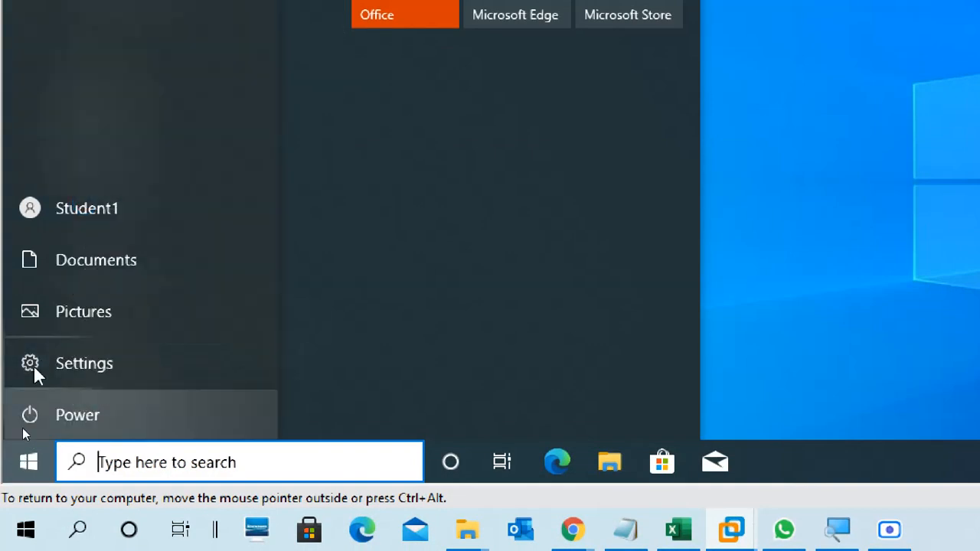
left_click(57, 208)
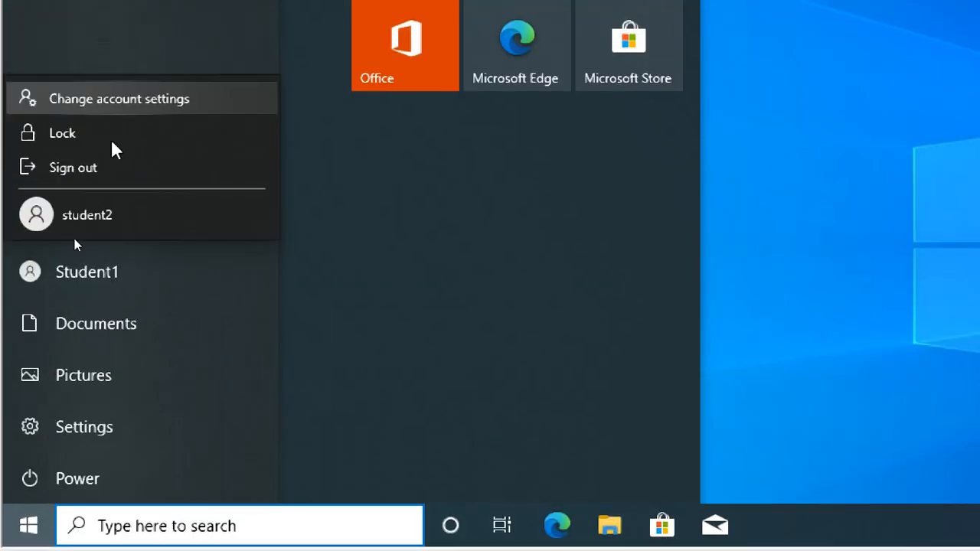
left_click(108, 107)
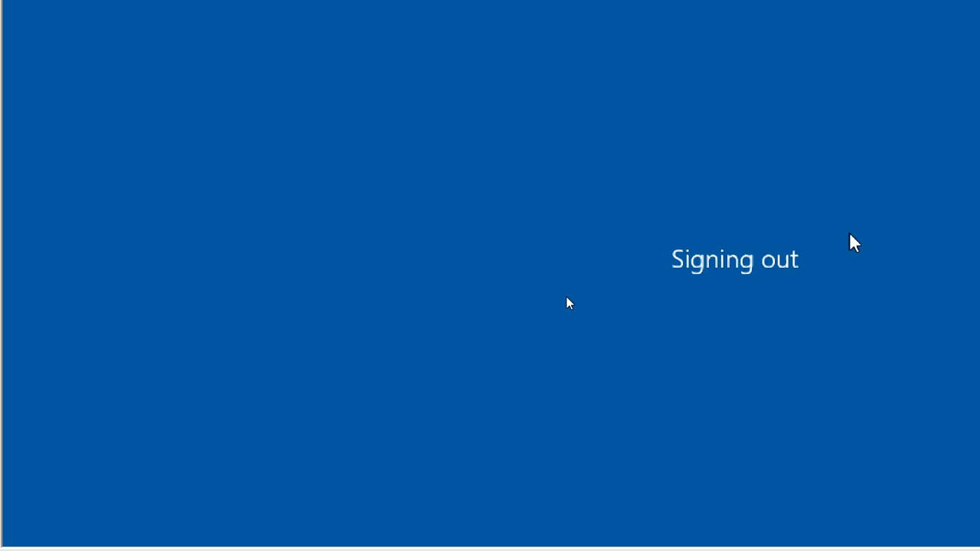
left_click(853, 68)
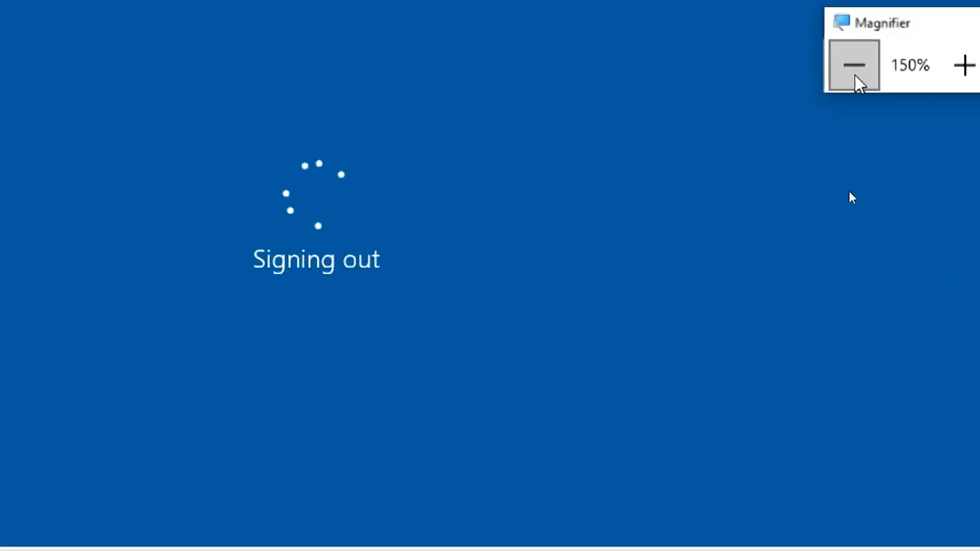
left_click(853, 96)
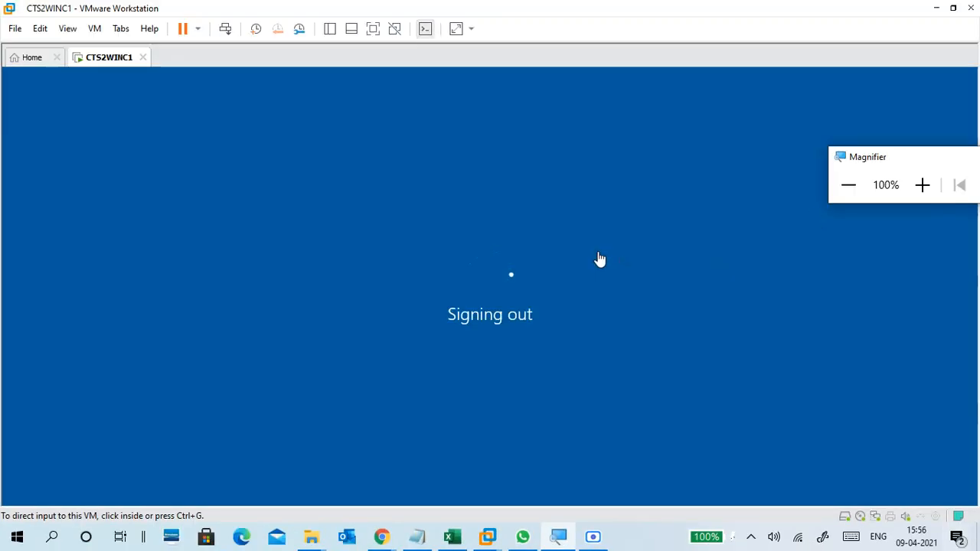
Sign in to Windows with the student2 account.
left_click(598, 263)
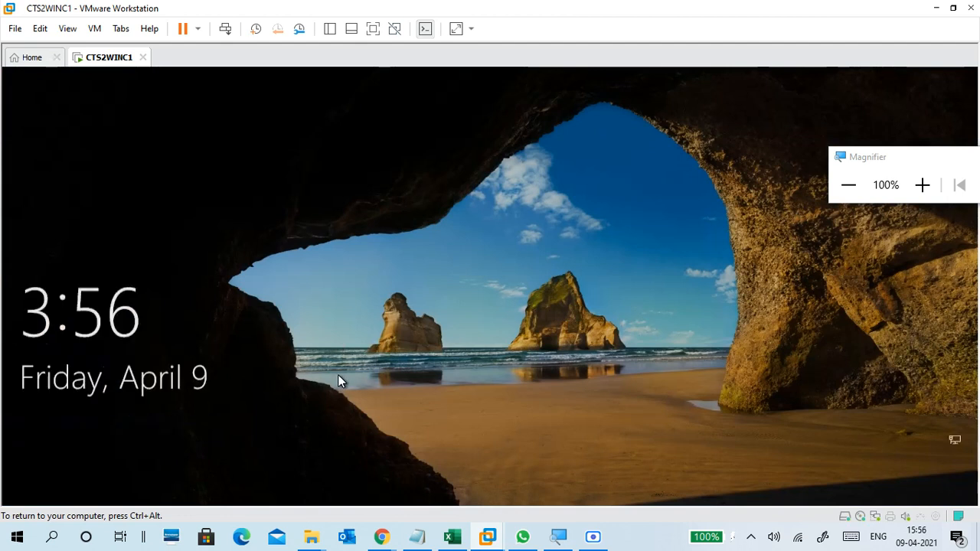
left_click(337, 374)
left_click(110, 471)
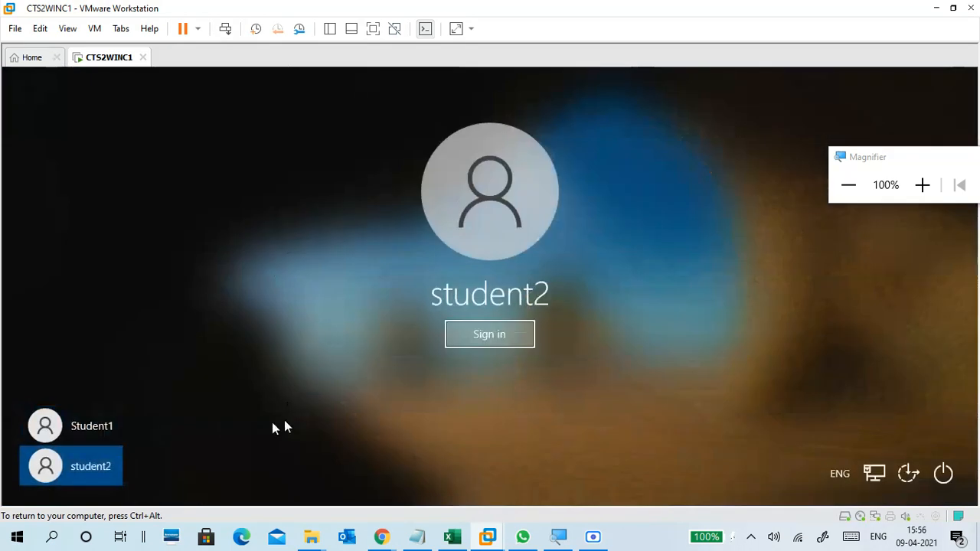
left_click(490, 334)
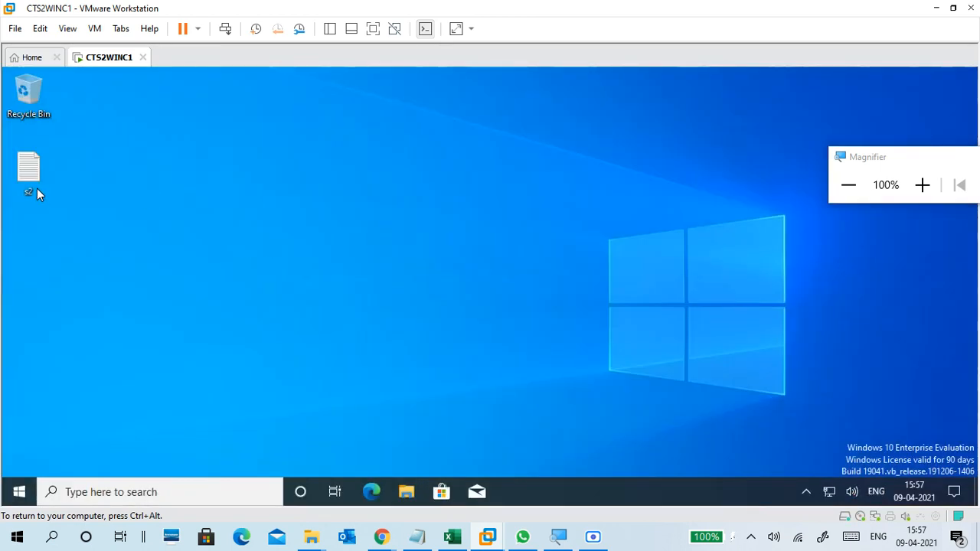
View the contents of student2's Documents, Downloads and Pictures folders in File Explorer.
left_click(412, 487)
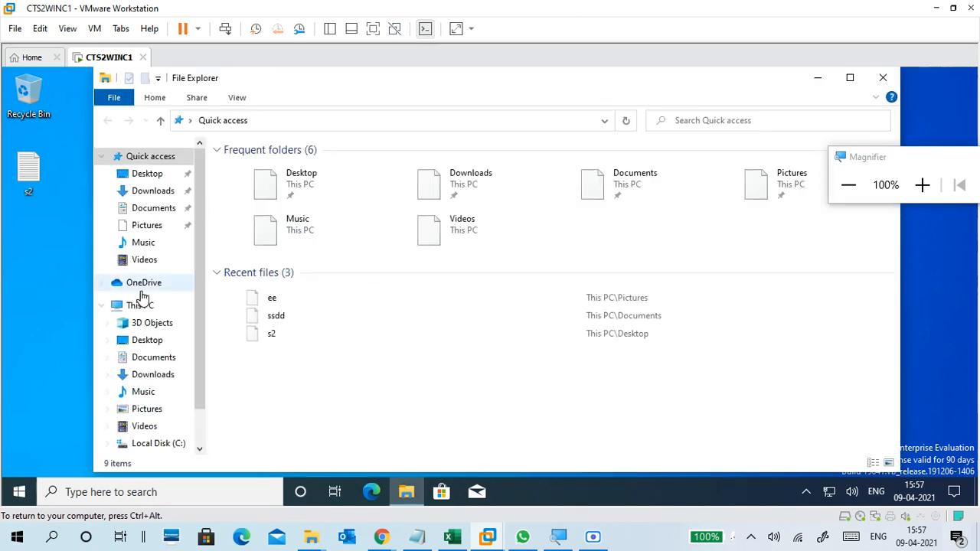
left_click(158, 359)
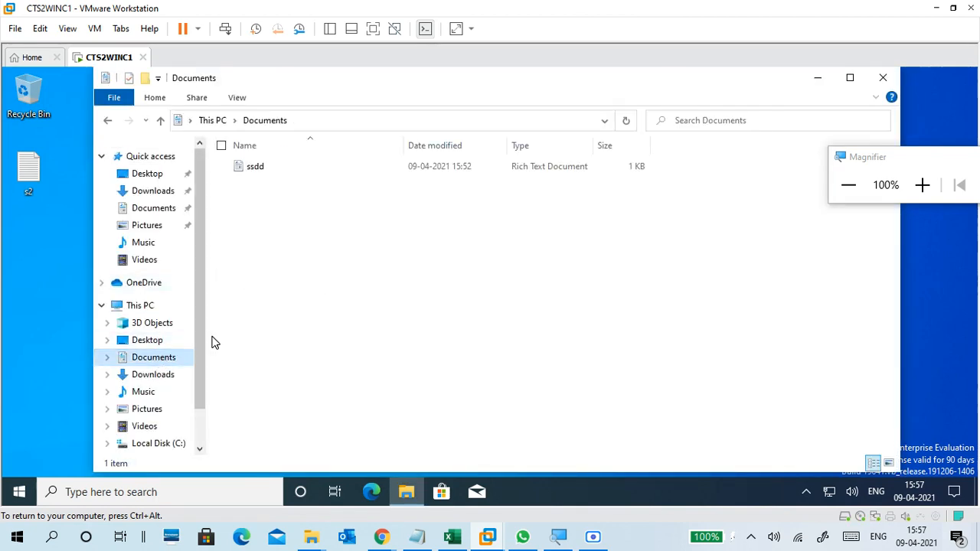
left_click(190, 376)
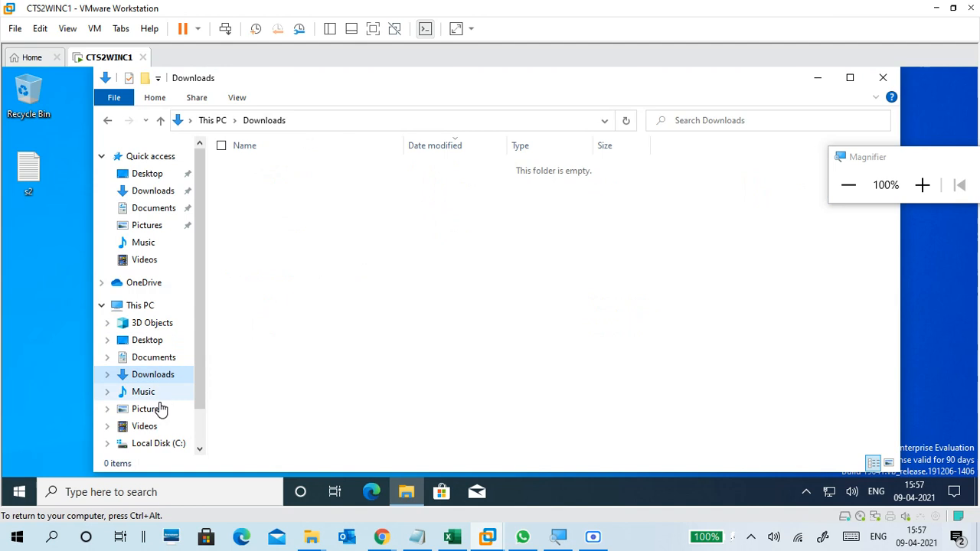
left_click(158, 408)
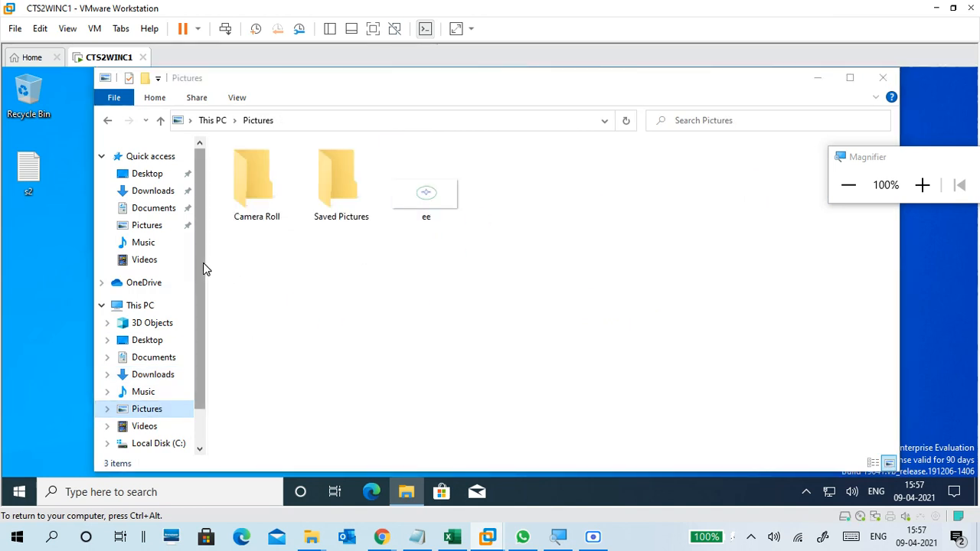
scroll(202, 263, "down", 1)
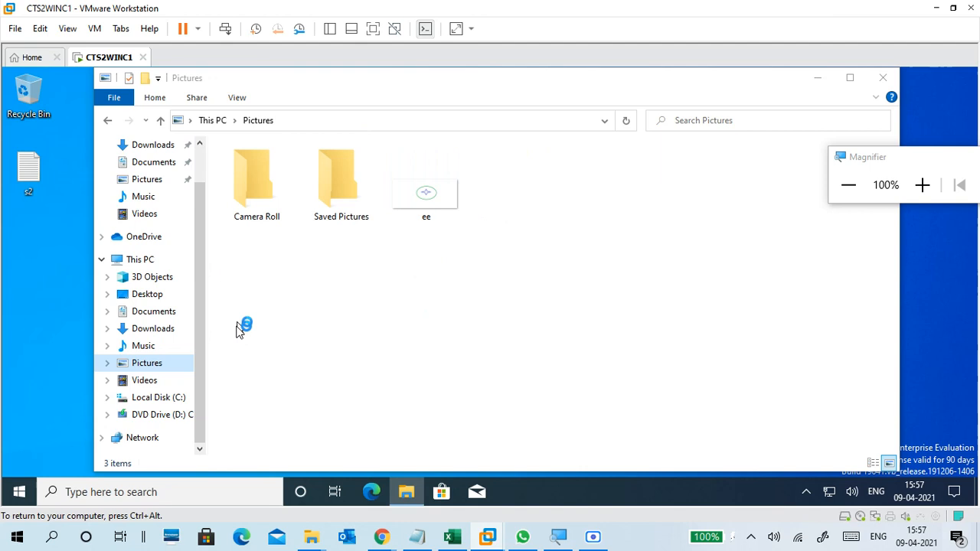
Open the ff1 text file from the data1 folder on Local Disk (C:).
left_click(181, 399)
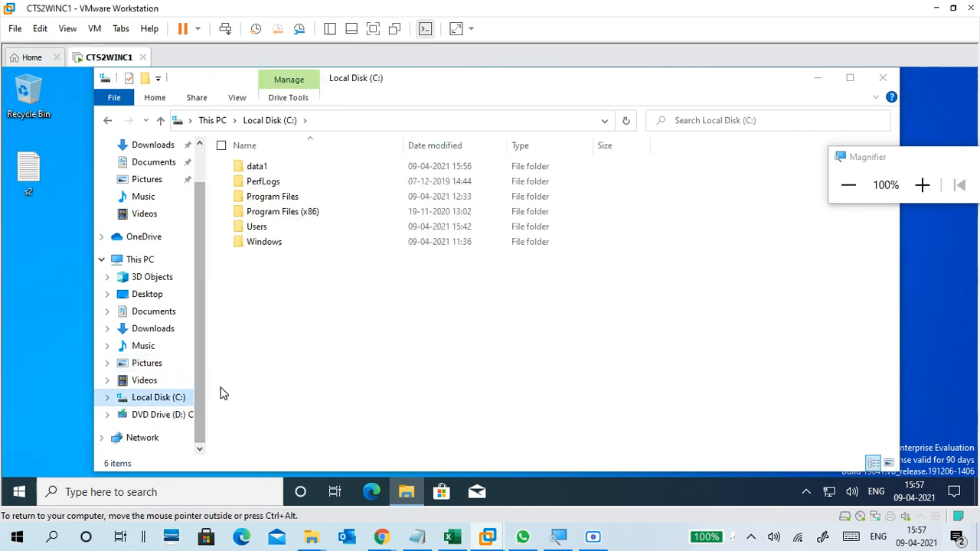
left_click(307, 170)
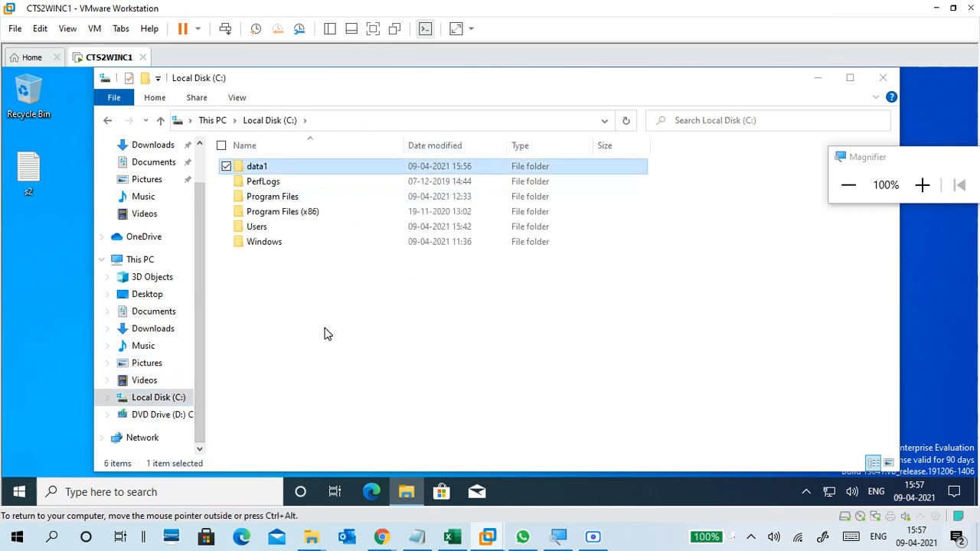
key("Return")
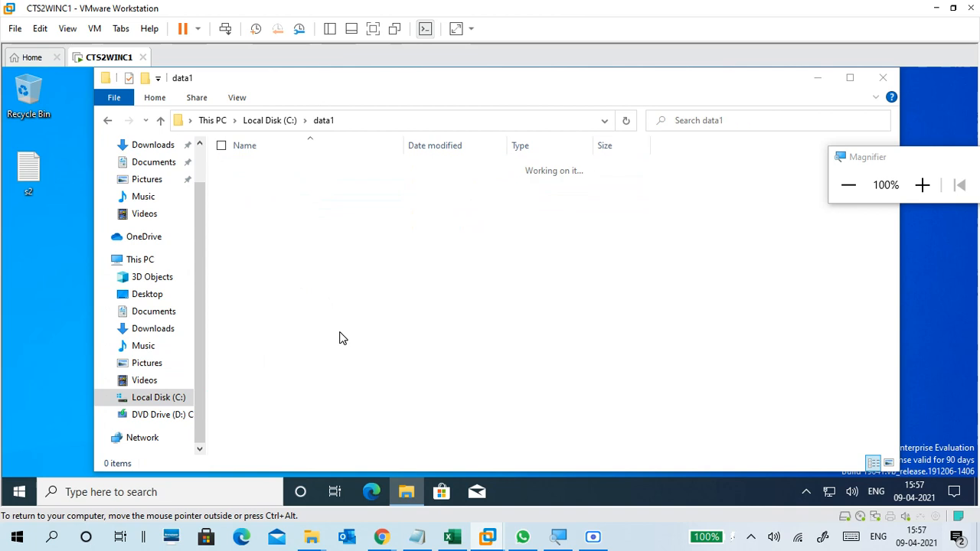
left_click(268, 176)
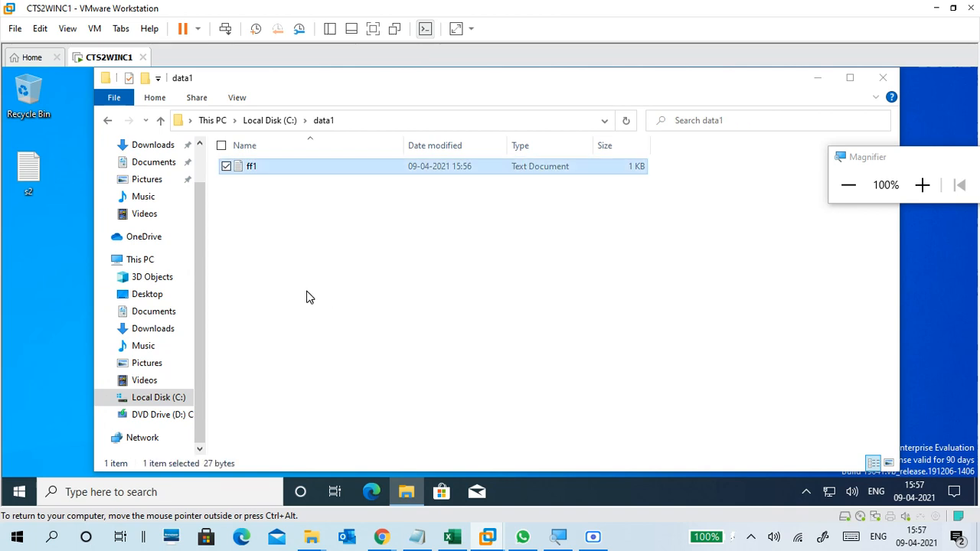
double_click(284, 171)
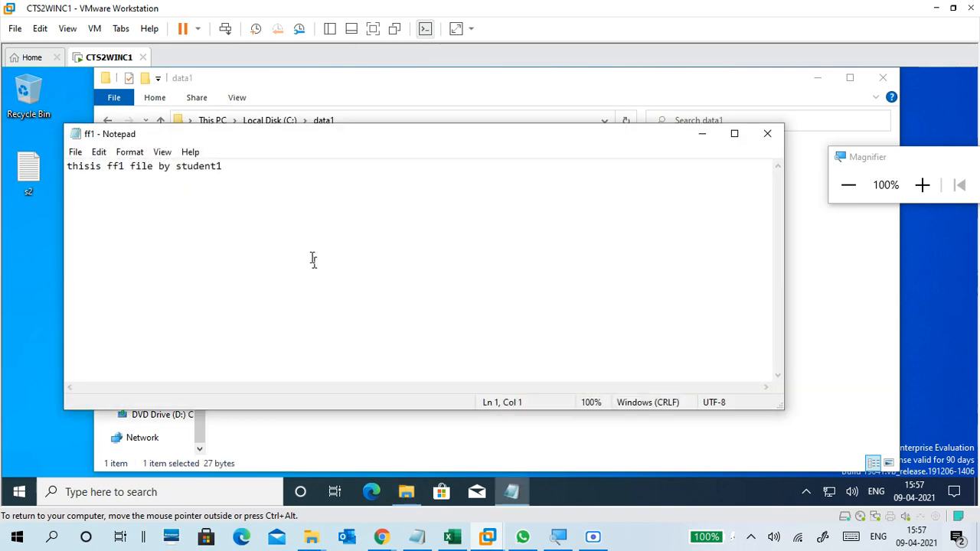
Add the line "new line by student2" below the existing text in ff1, save the file and close Notepad.
key("Return")
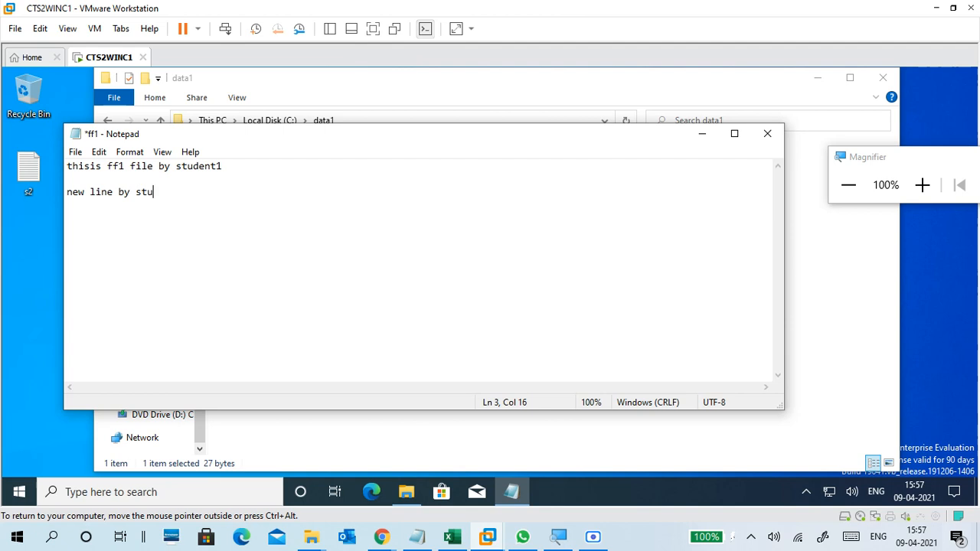
type("new line by student2")
left_click(922, 184)
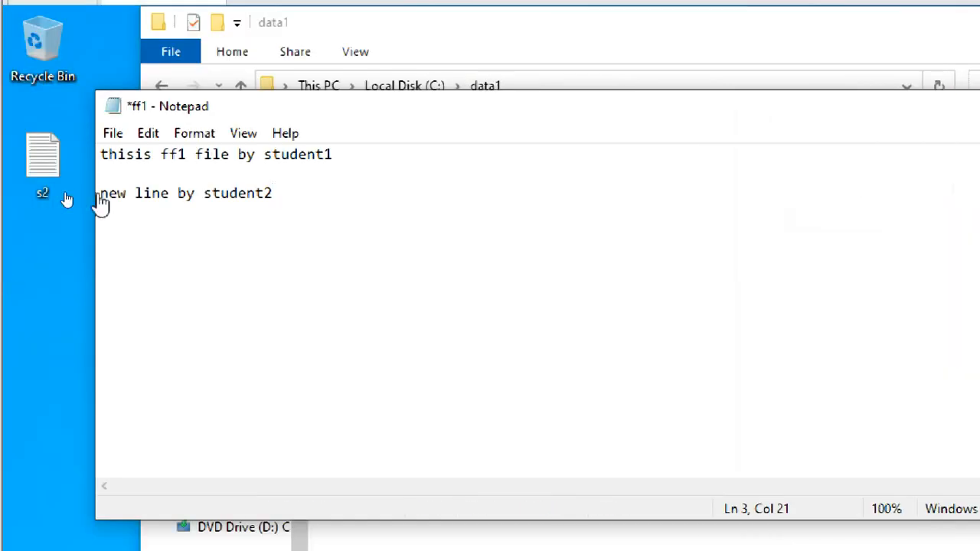
left_click(113, 134)
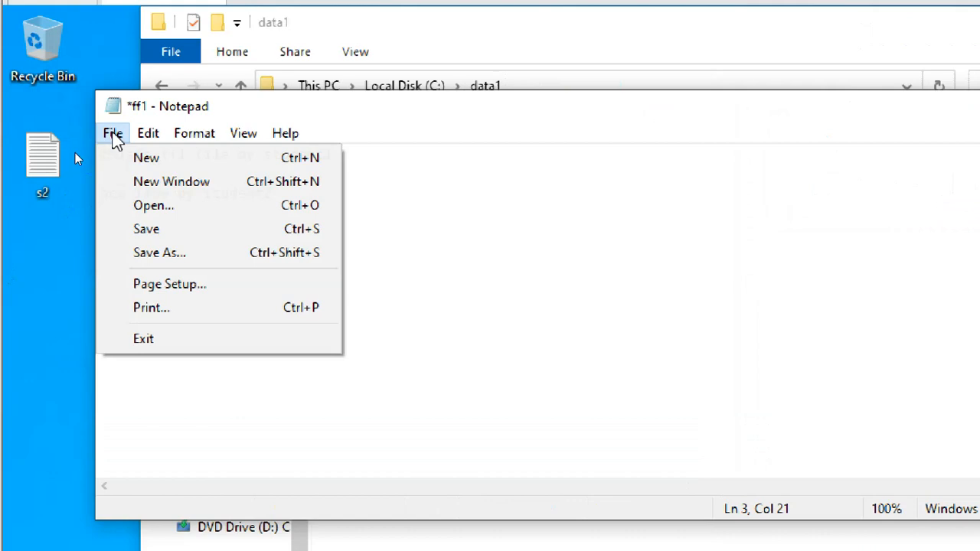
left_click(156, 233)
left_click(115, 135)
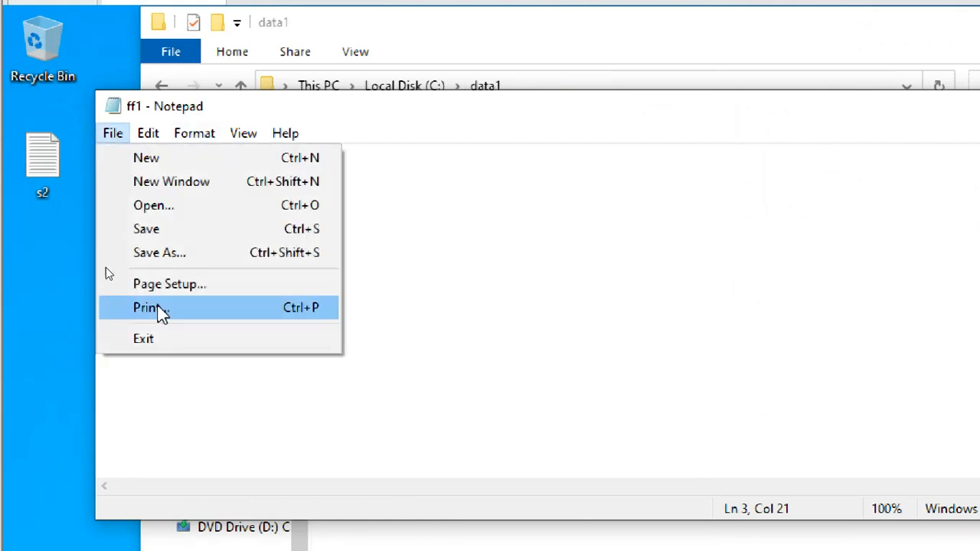
left_click(169, 347)
Reopen the data1 folder from Local Disk (C:) and create a text document named ff2 in it.
left_click(360, 192)
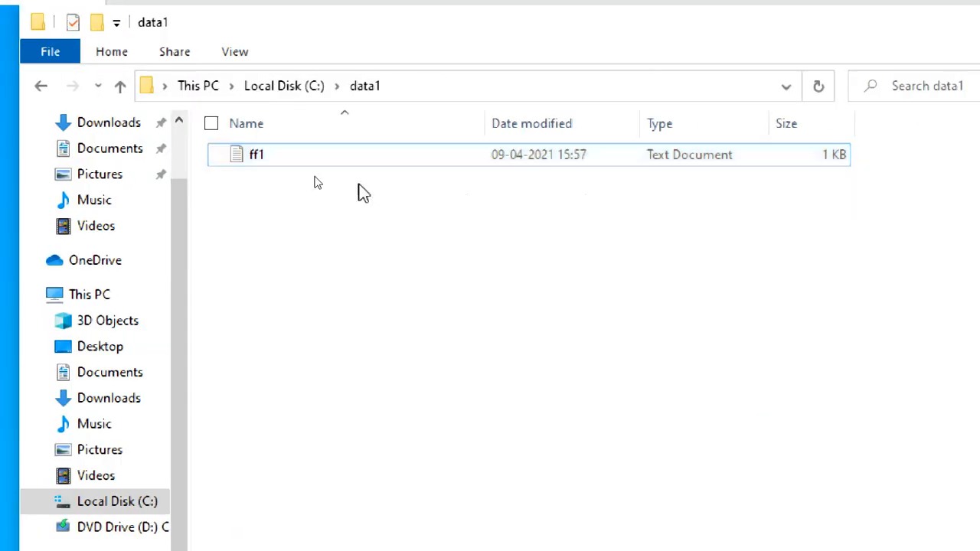
left_click(312, 87)
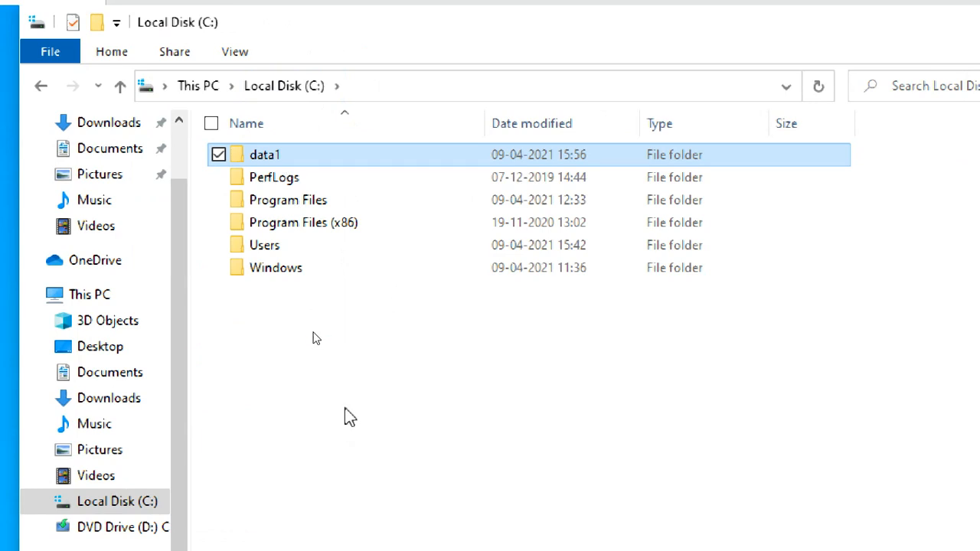
double_click(325, 153)
right_click(329, 245)
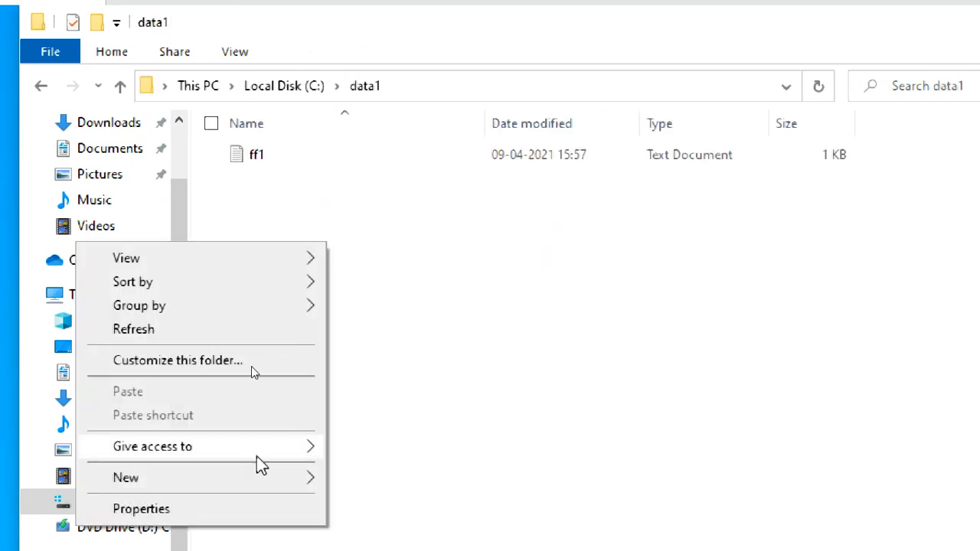
mouse_move(258, 481)
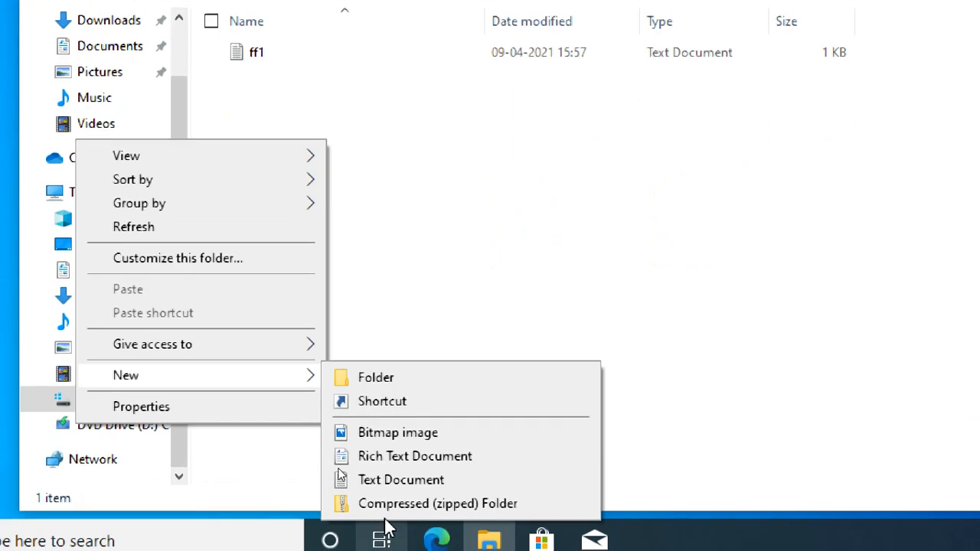
left_click(400, 479)
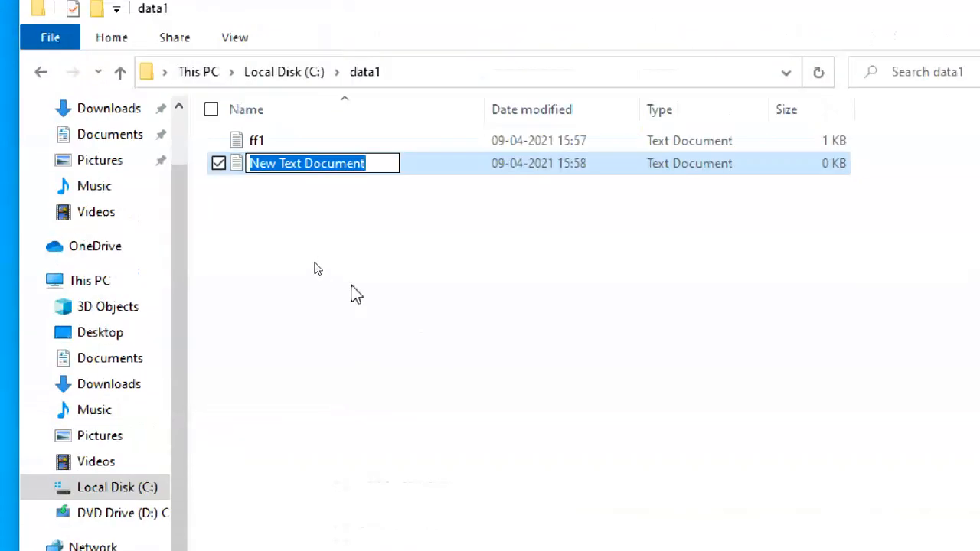
type("ff")
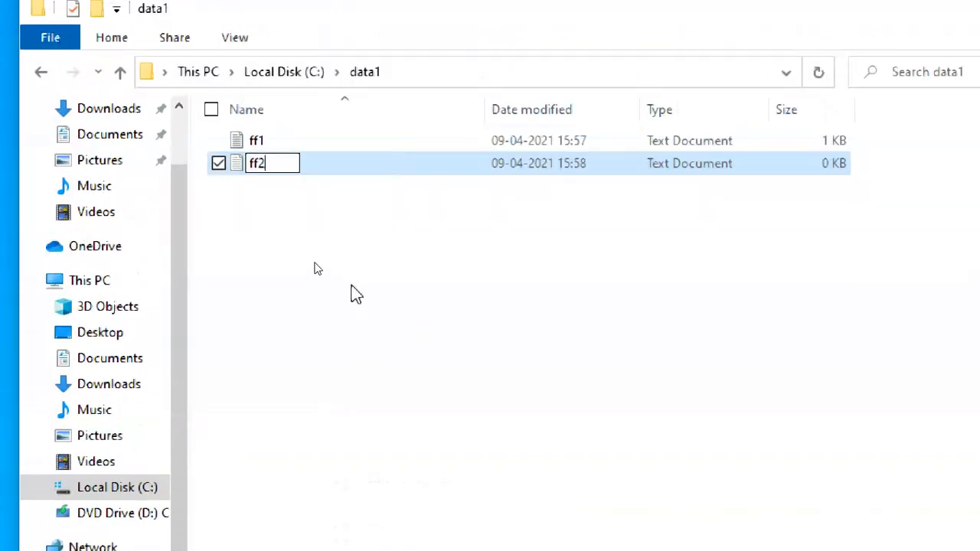
type("2")
key("Return")
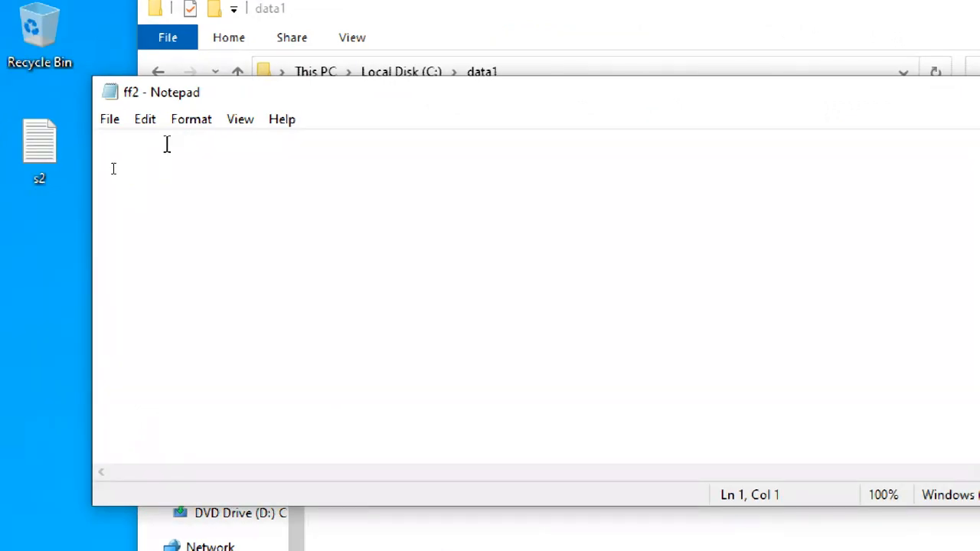
Enter the text "thisis ff2 file by student2" in ff2 and exit Notepad, saving the changes.
type("thisis  ff2 file b")
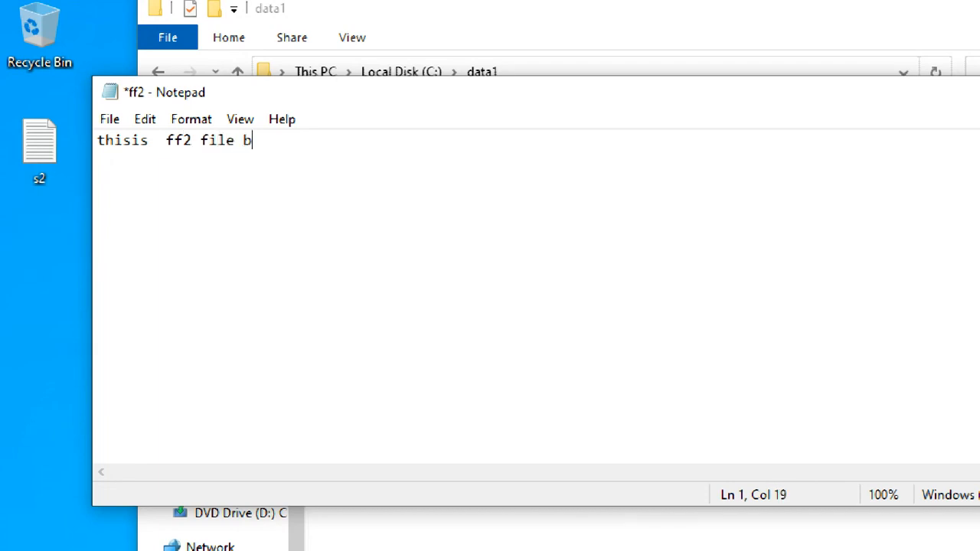
type("dent2")
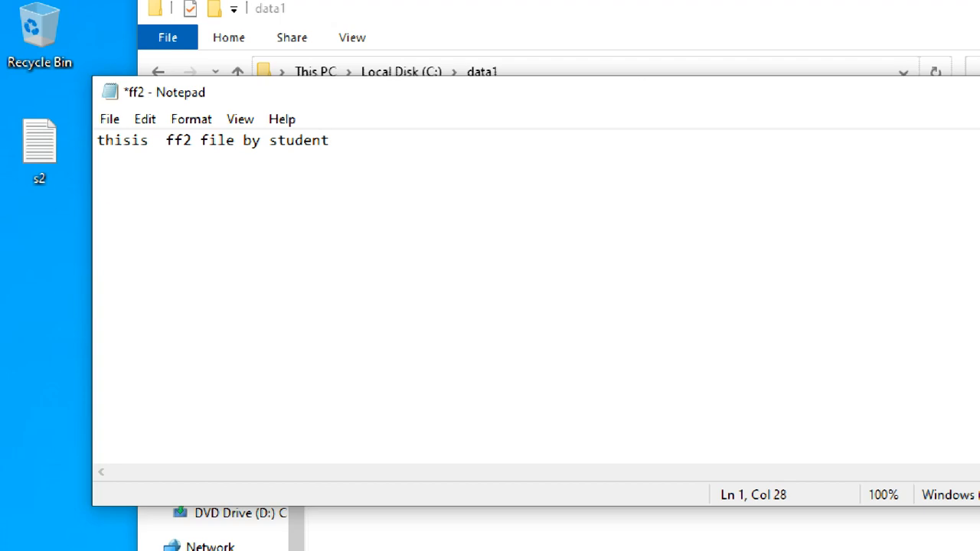
left_click(109, 119)
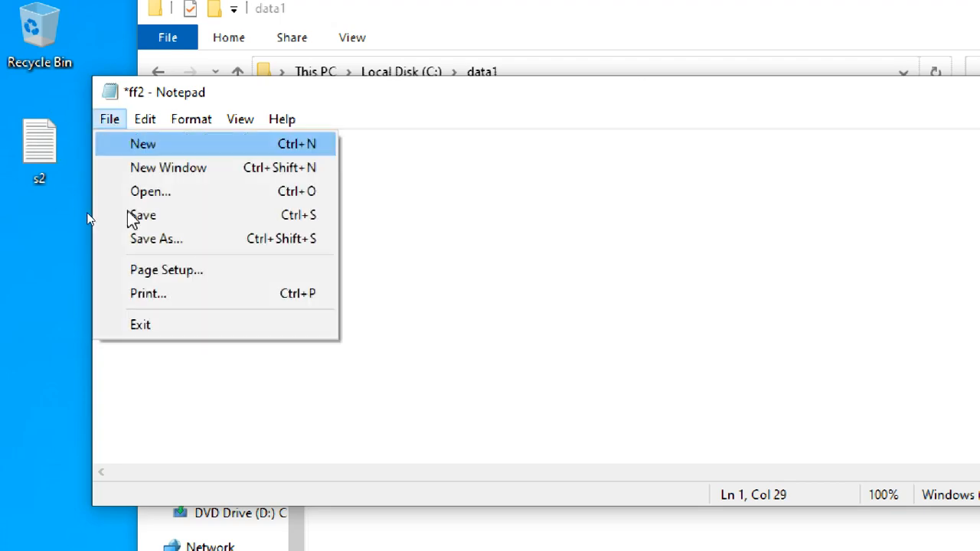
left_click(163, 328)
left_click(695, 328)
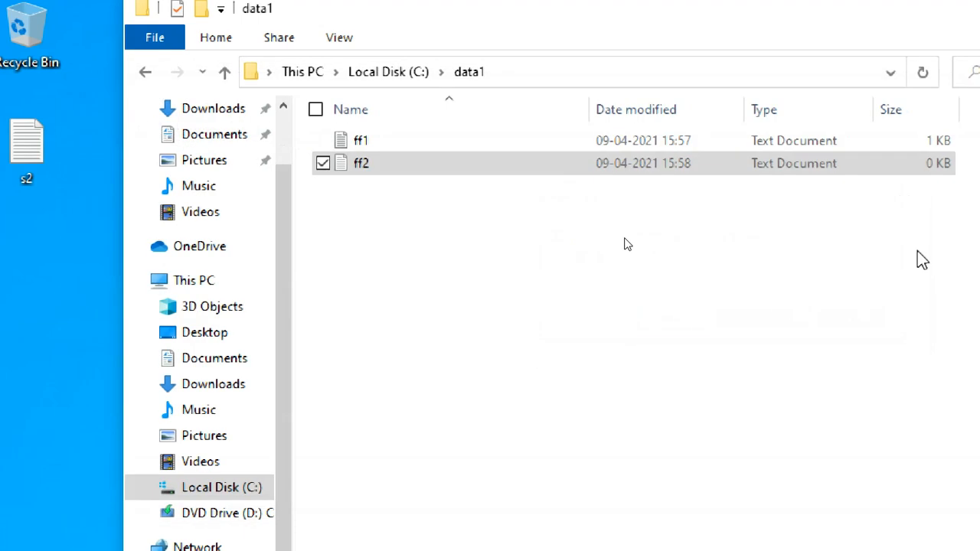
Close the data1 folder window and sign out of the student2 account in the virtual machine.
key("super+plus")
left_click(963, 26)
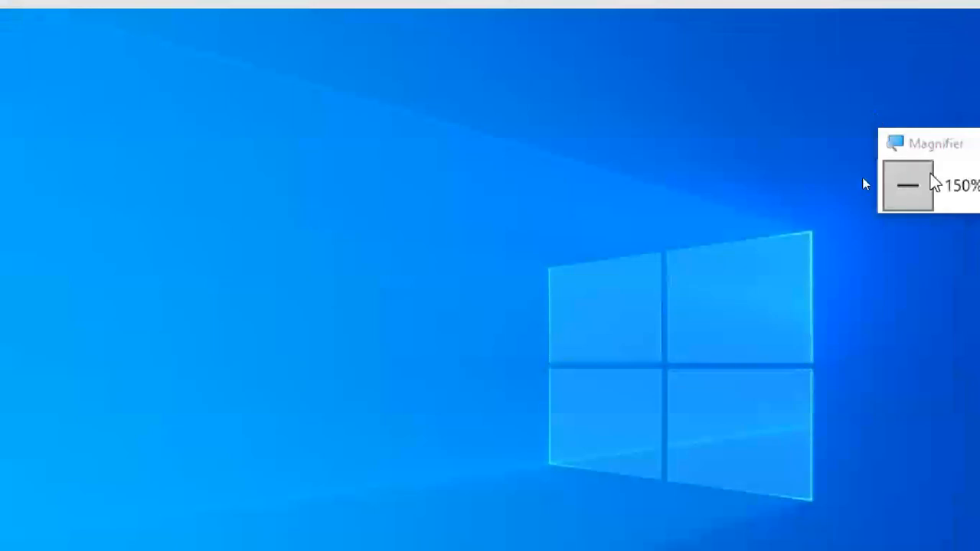
left_click(908, 186)
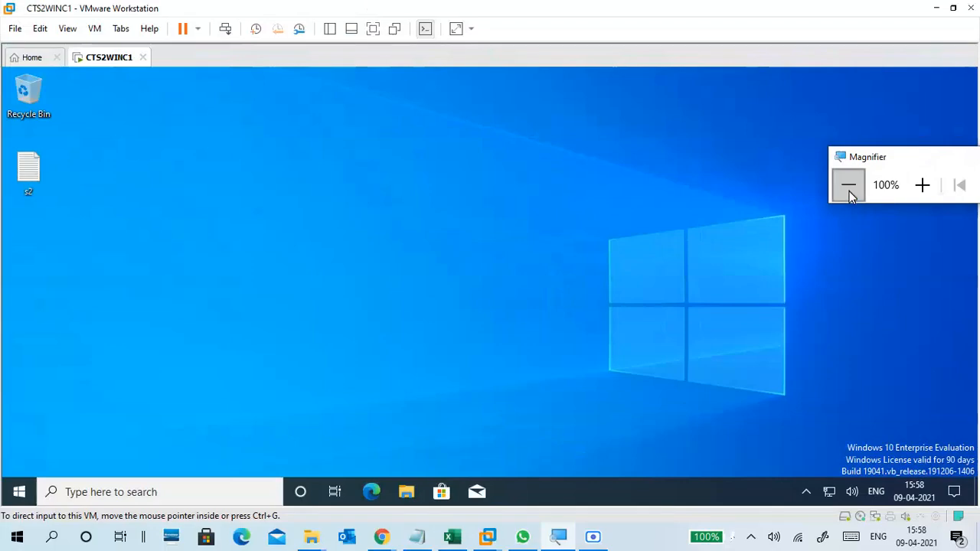
left_click(24, 448)
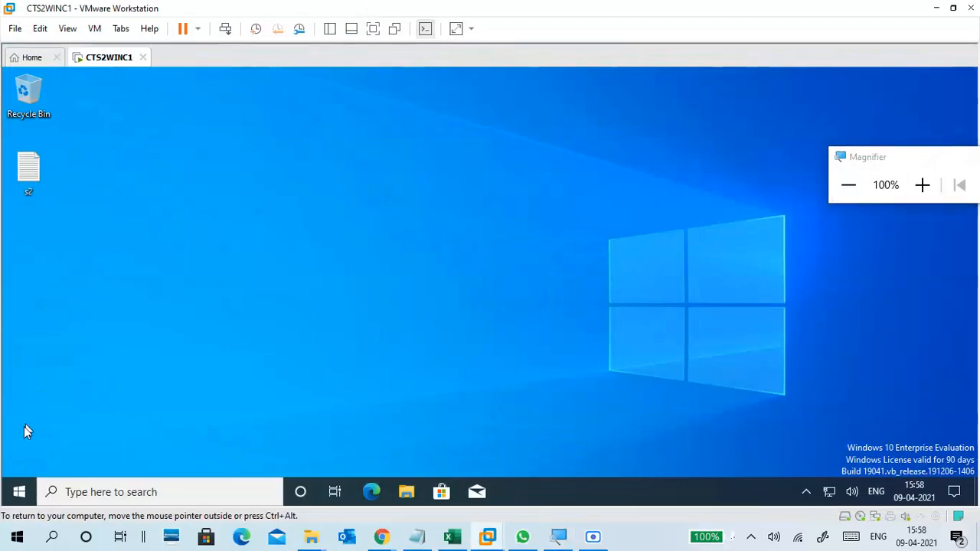
left_click(22, 490)
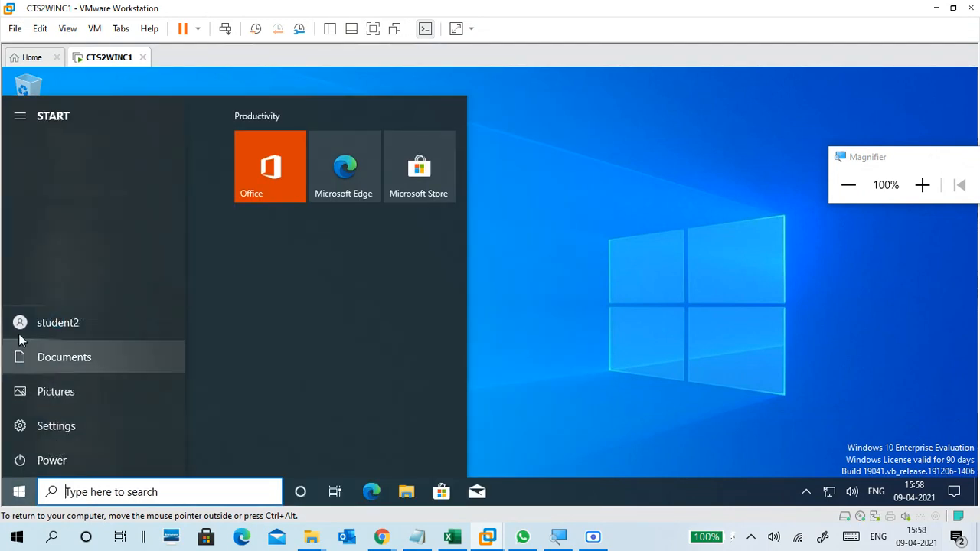
left_click(46, 319)
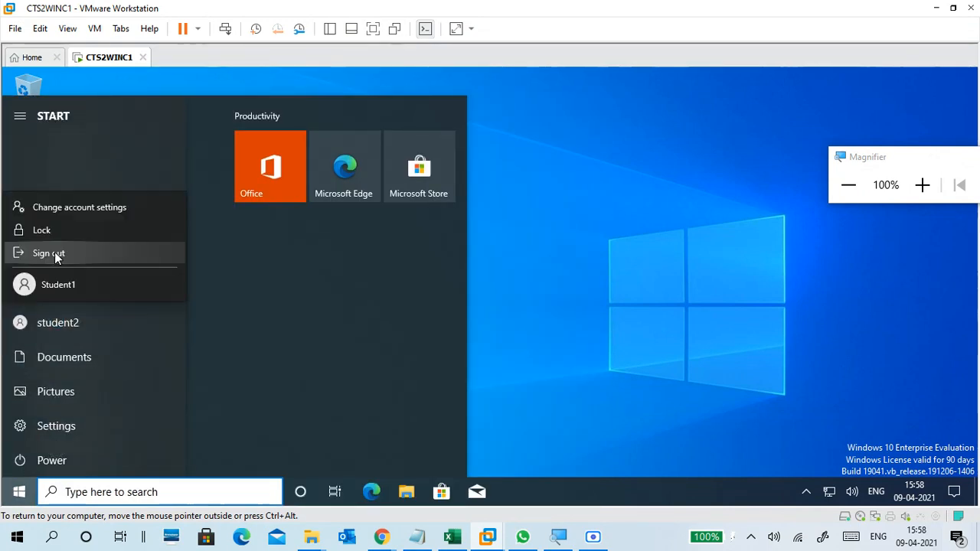
left_click(54, 253)
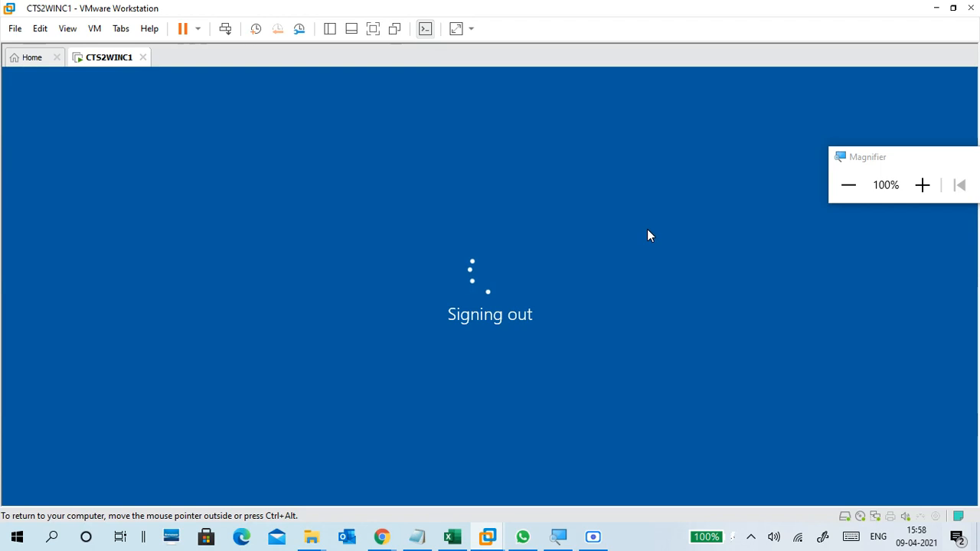